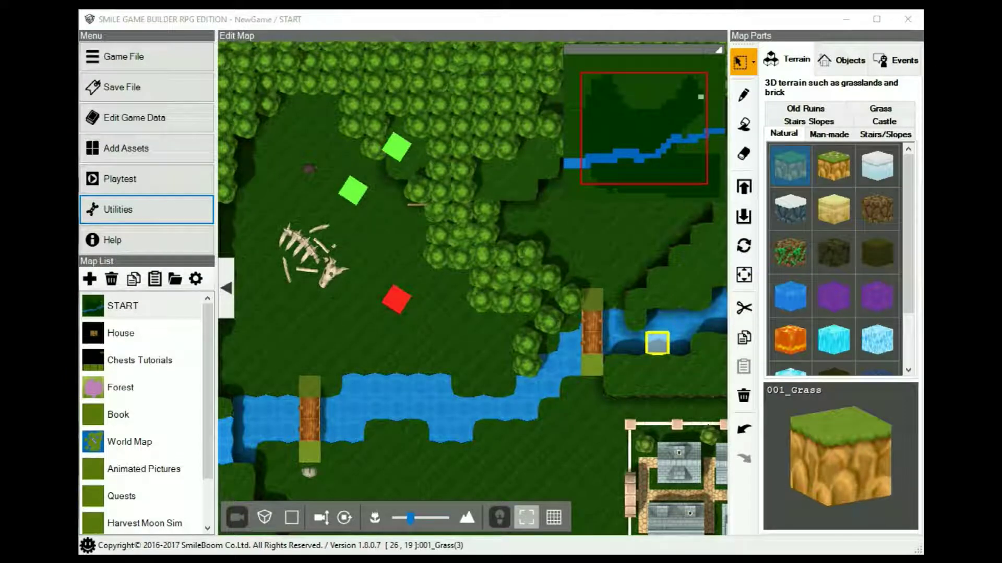
Look at the localization tool in the utilities dialog, then close it.
click(150, 208)
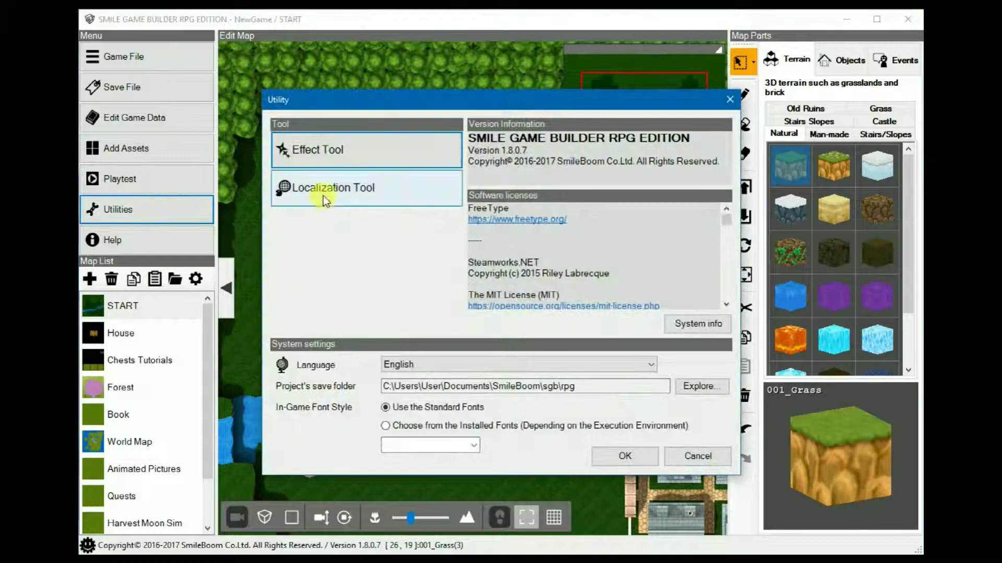
click(330, 189)
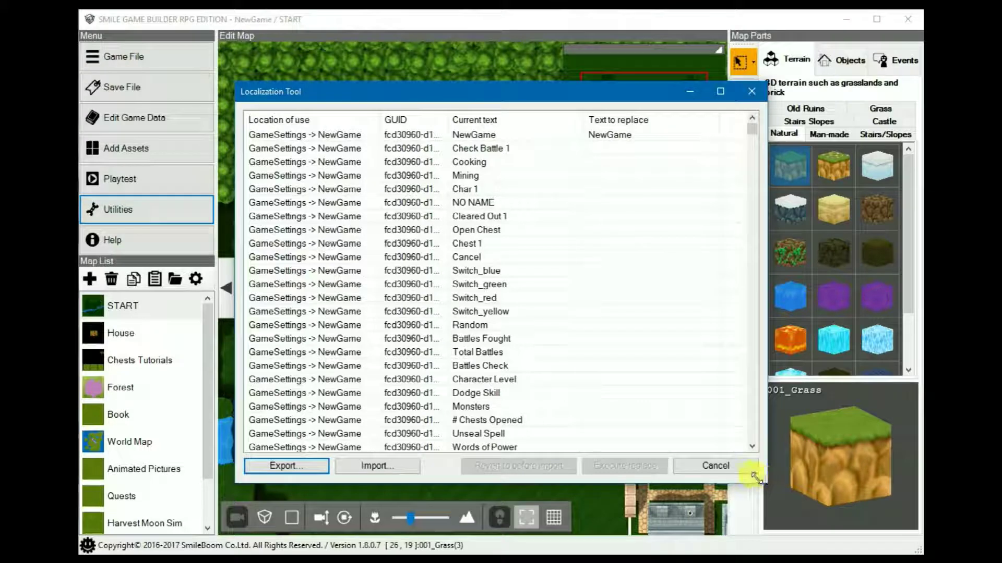
click(713, 465)
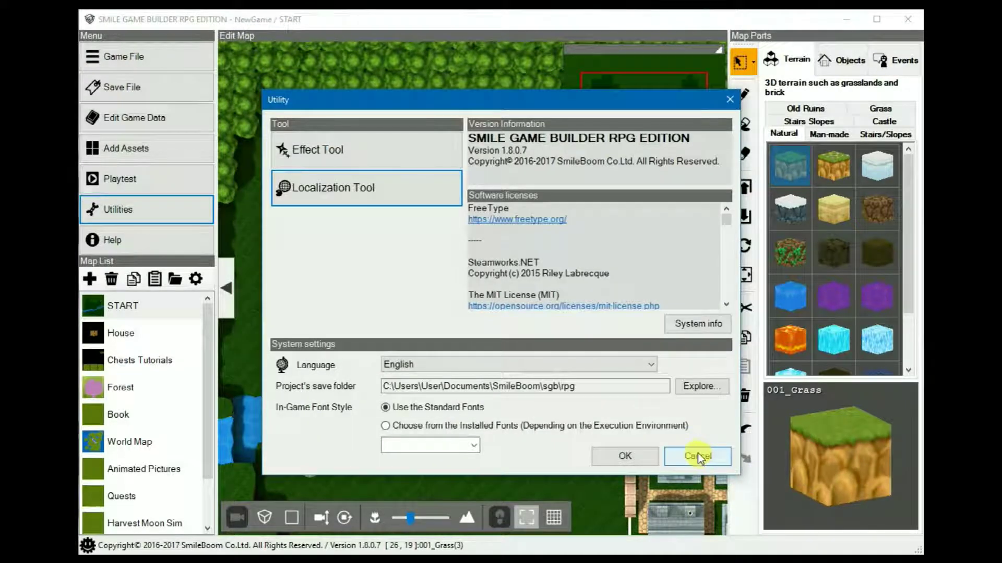
click(697, 454)
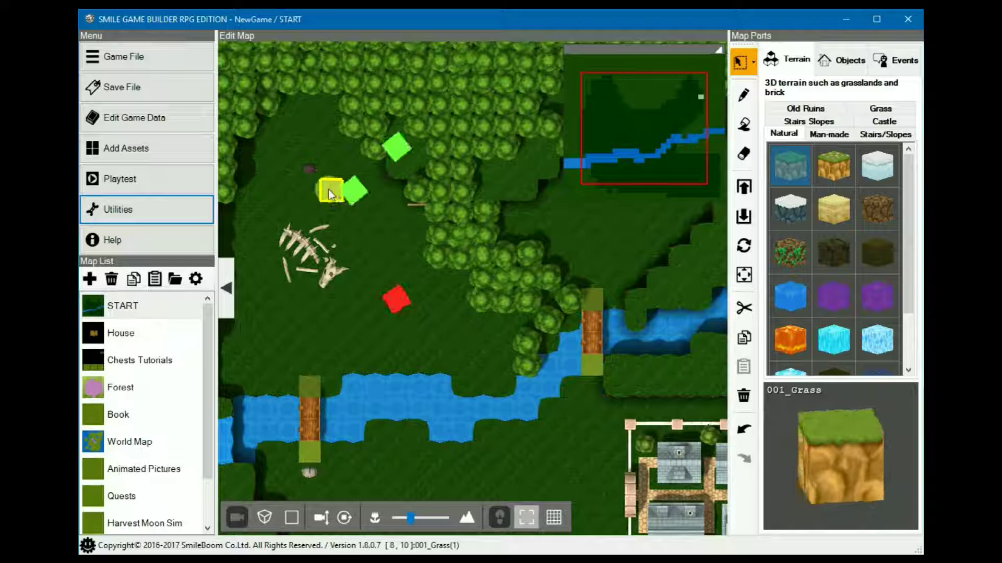
Browse the game terminology pages, from element names to battle messages, and close without saving.
click(141, 119)
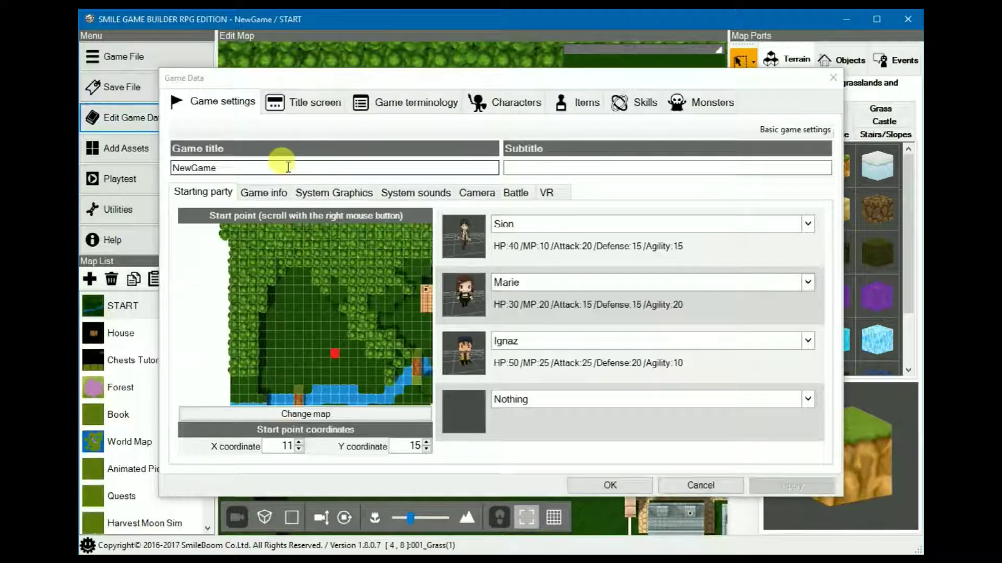
click(408, 104)
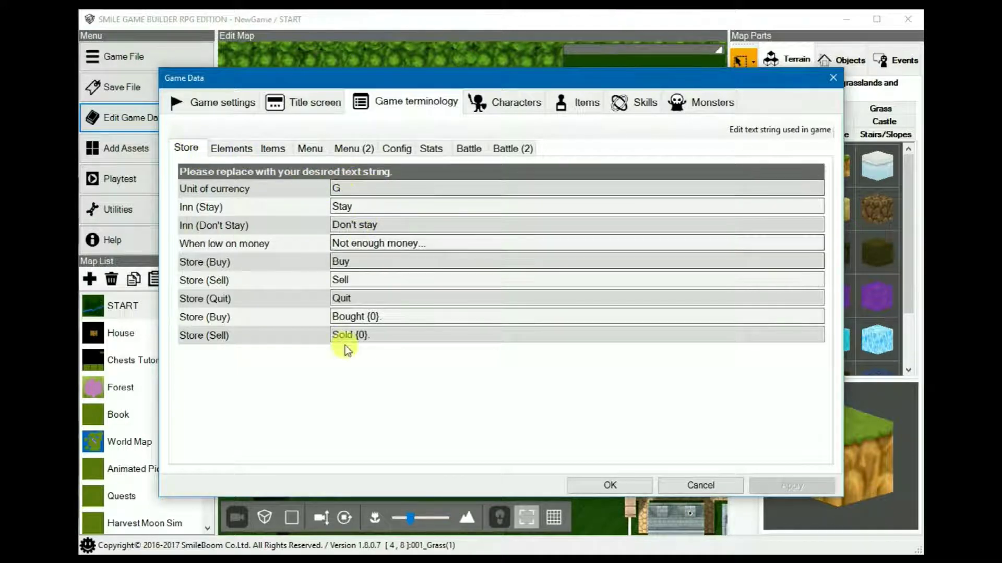
click(225, 149)
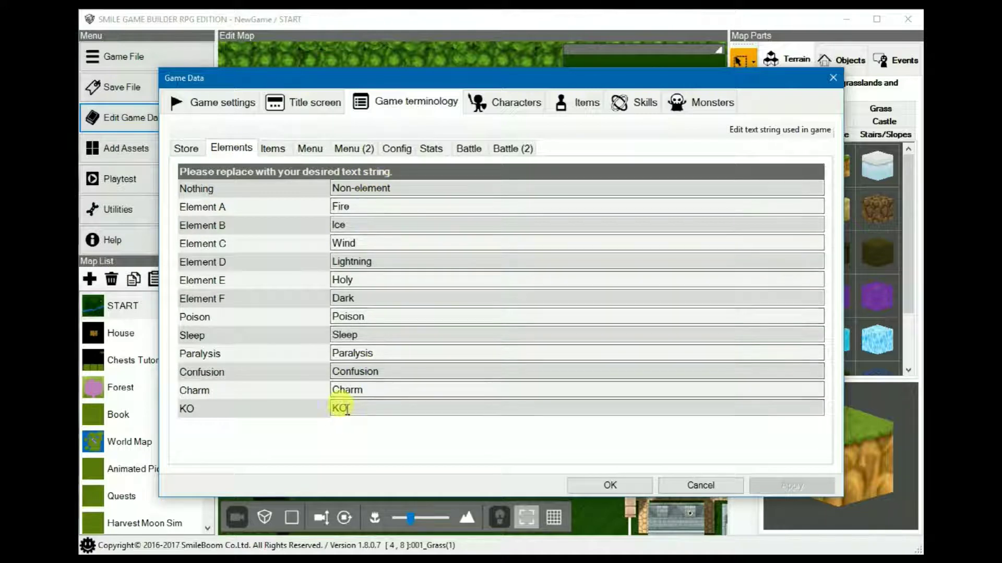
click(269, 148)
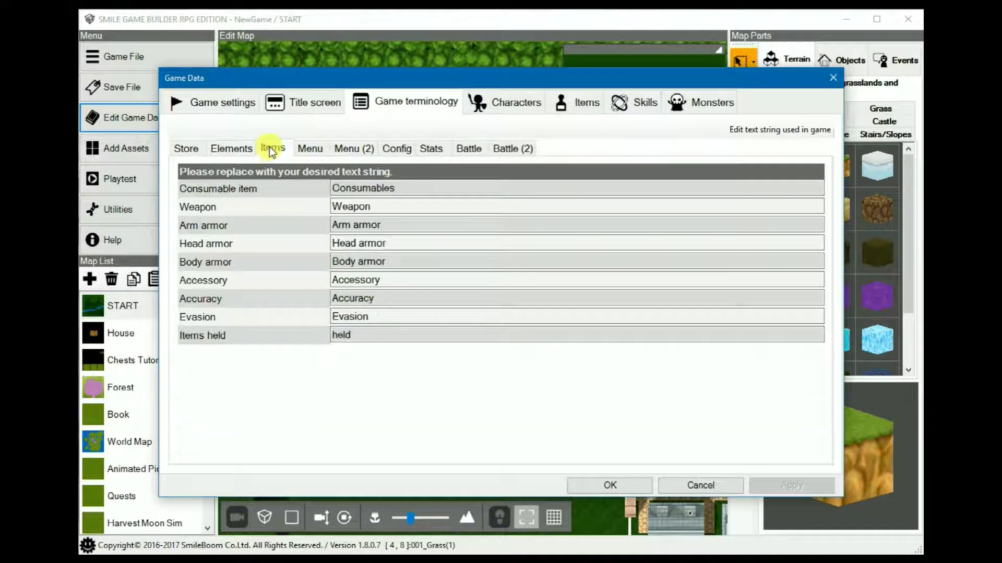
click(315, 151)
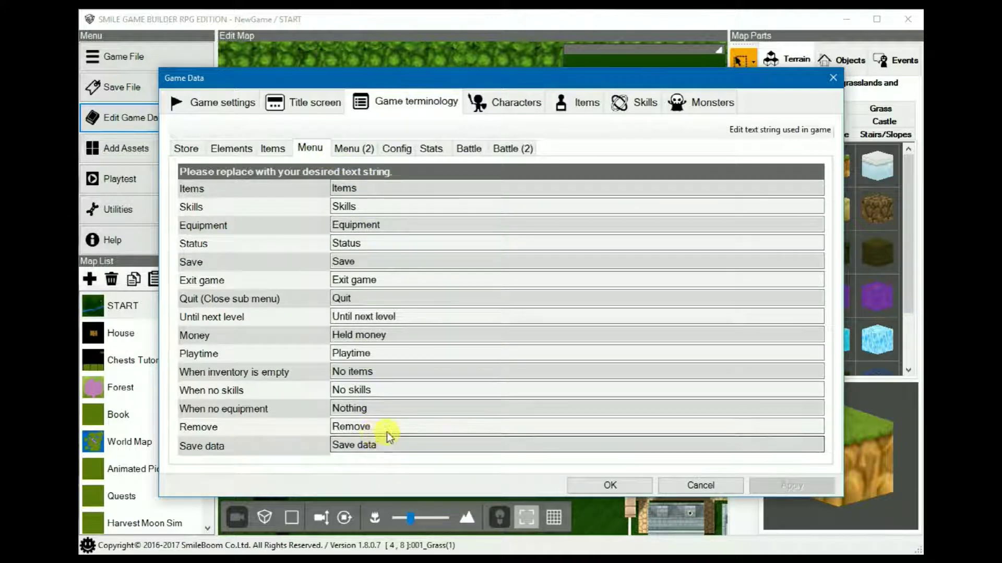
click(354, 148)
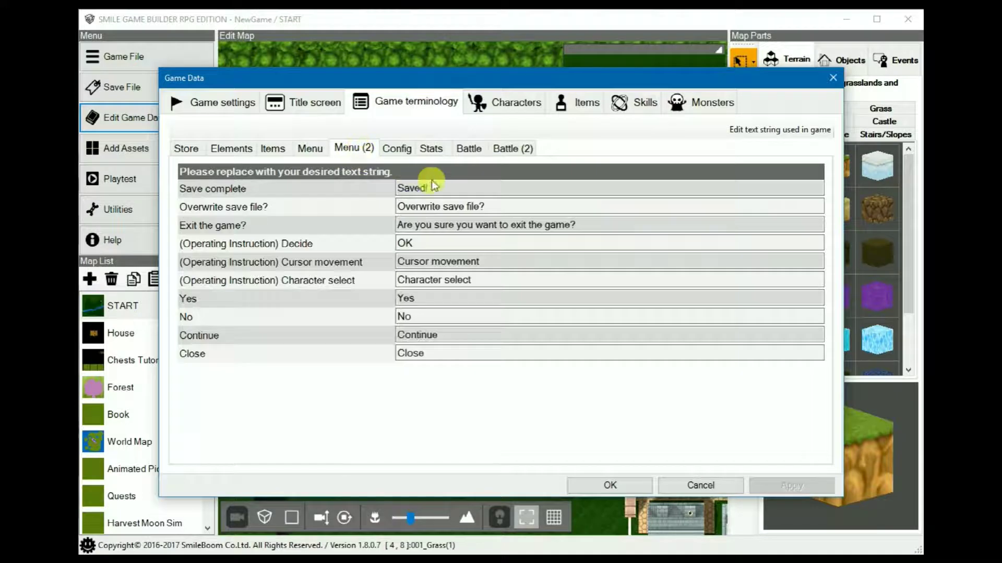
click(408, 151)
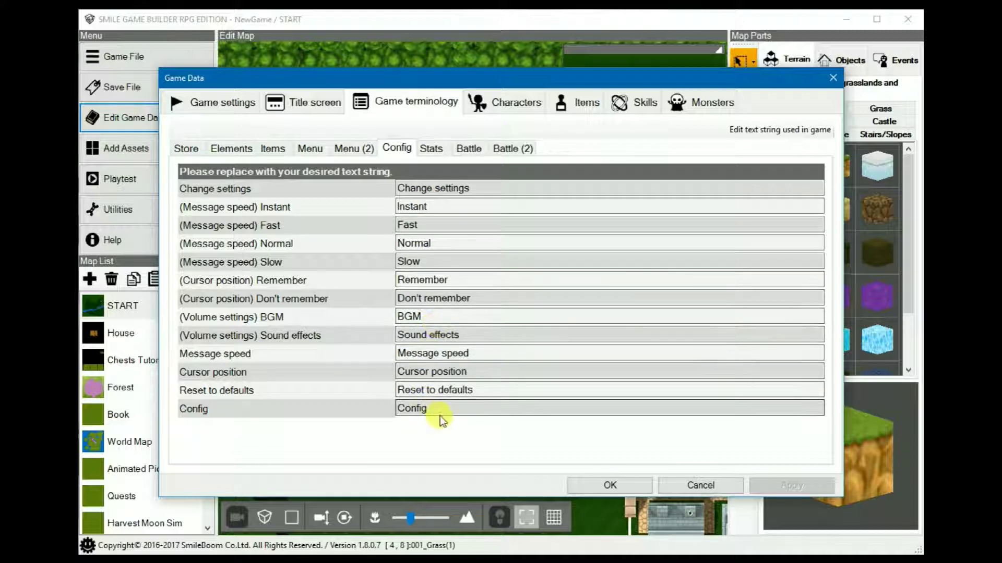
click(431, 149)
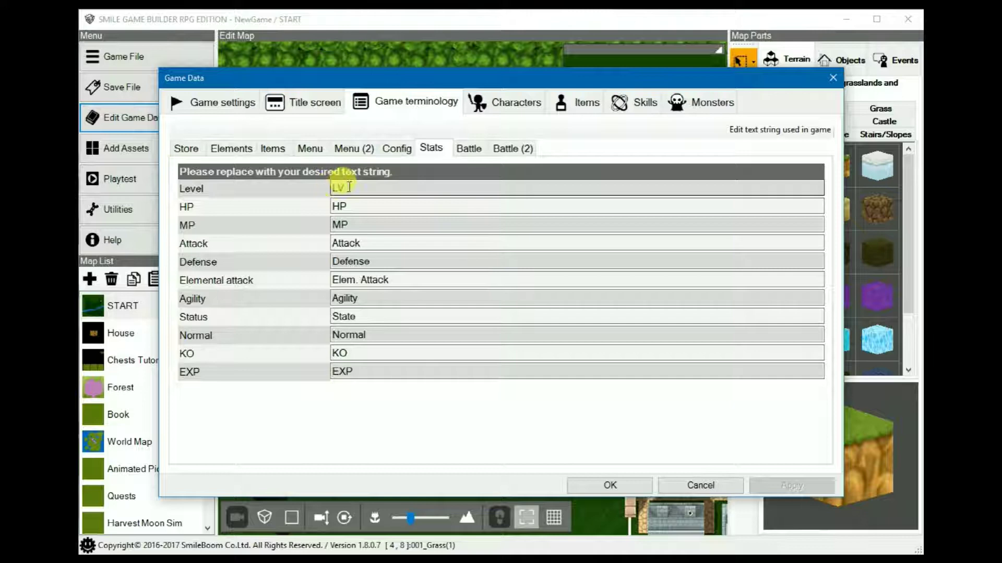
click(473, 150)
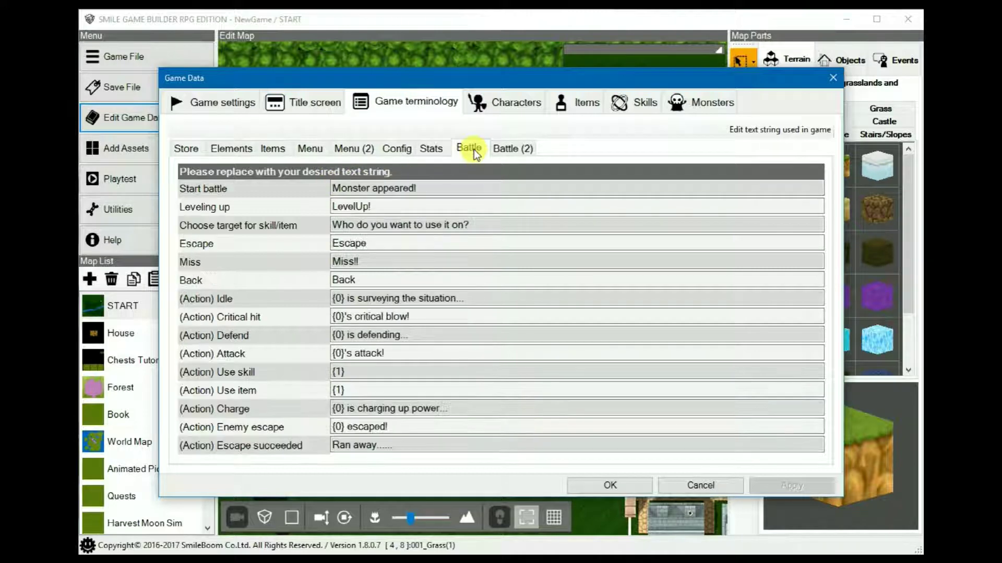
click(508, 151)
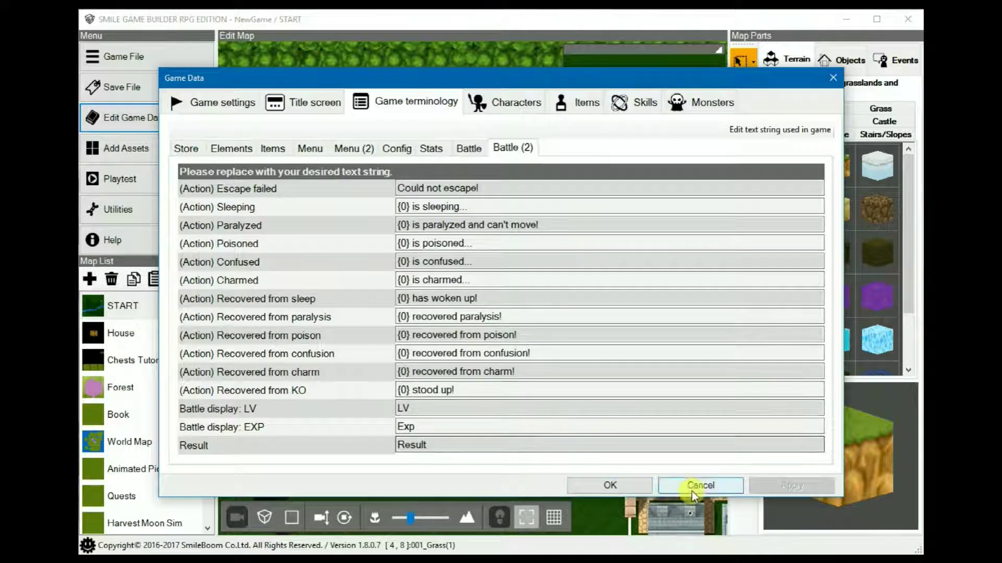
click(709, 484)
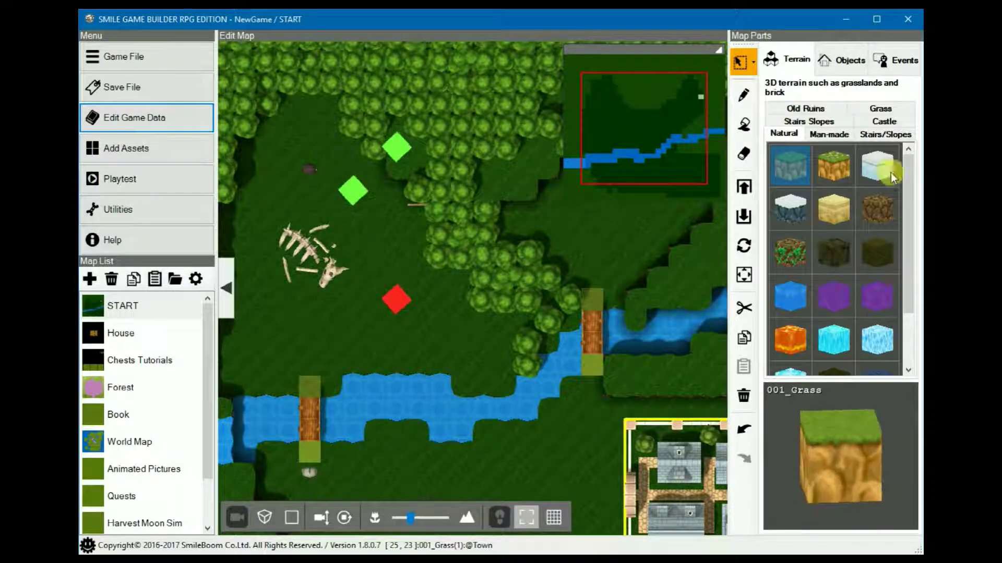
Place a fully custom event on the START map tile beside the red marker.
click(887, 59)
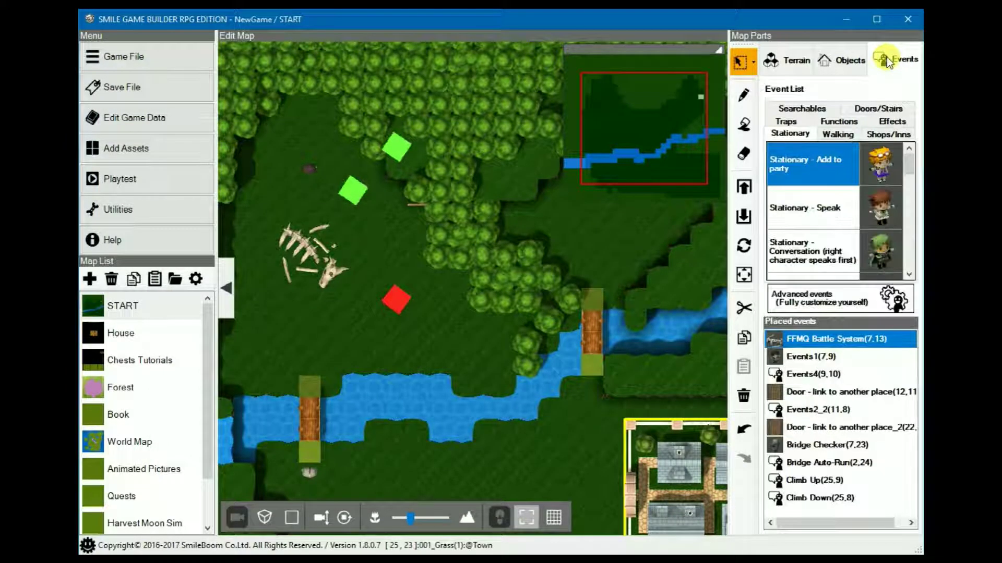
click(806, 298)
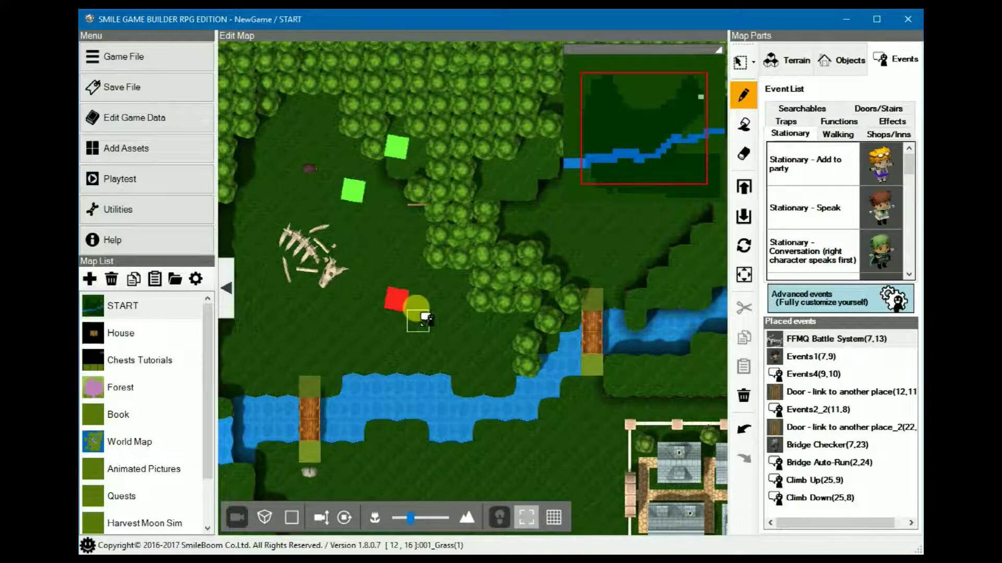
click(415, 310)
Add a Change player movement speed panel at -1 / Slow, then delete it.
click(456, 206)
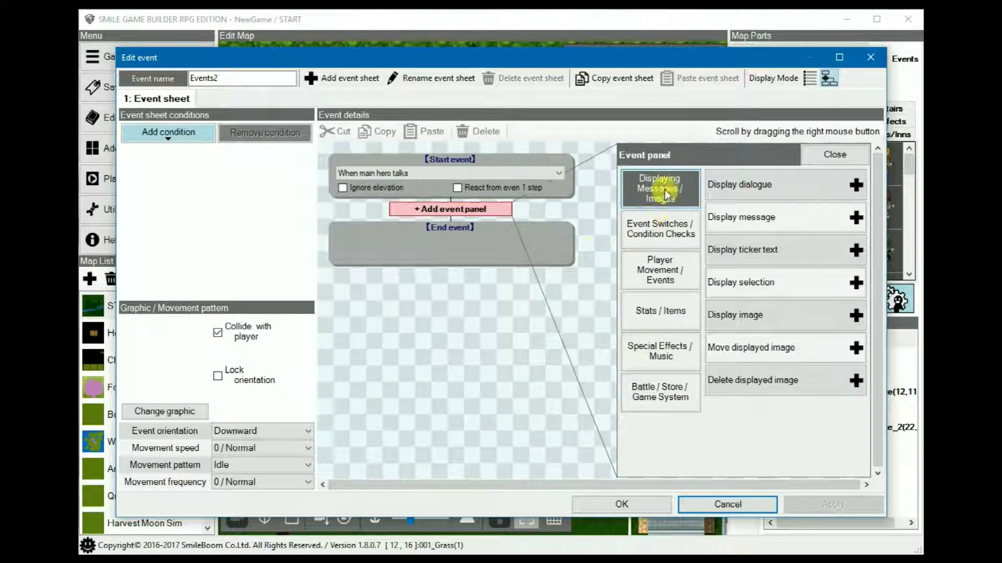
click(663, 282)
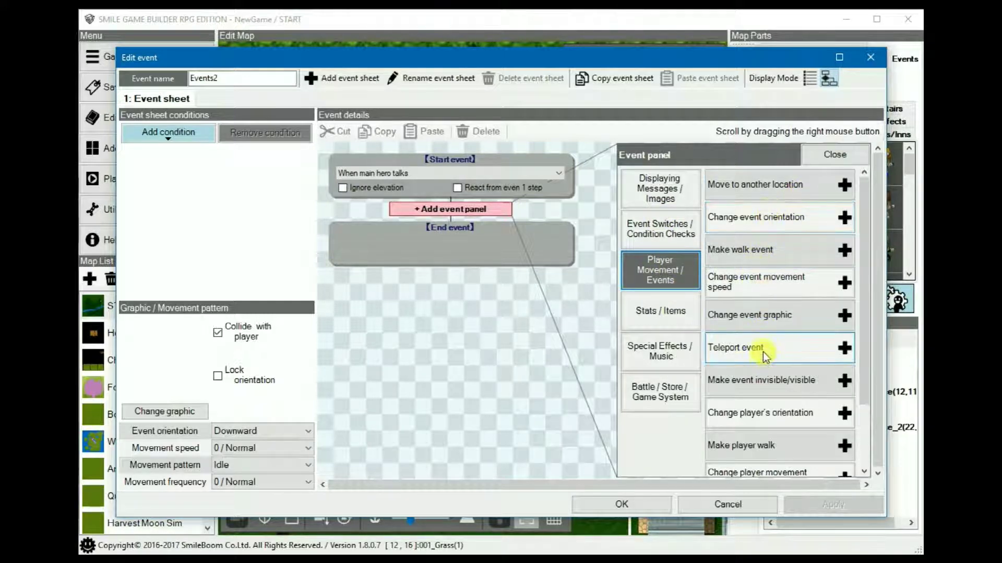
scroll(753, 334, down, 3)
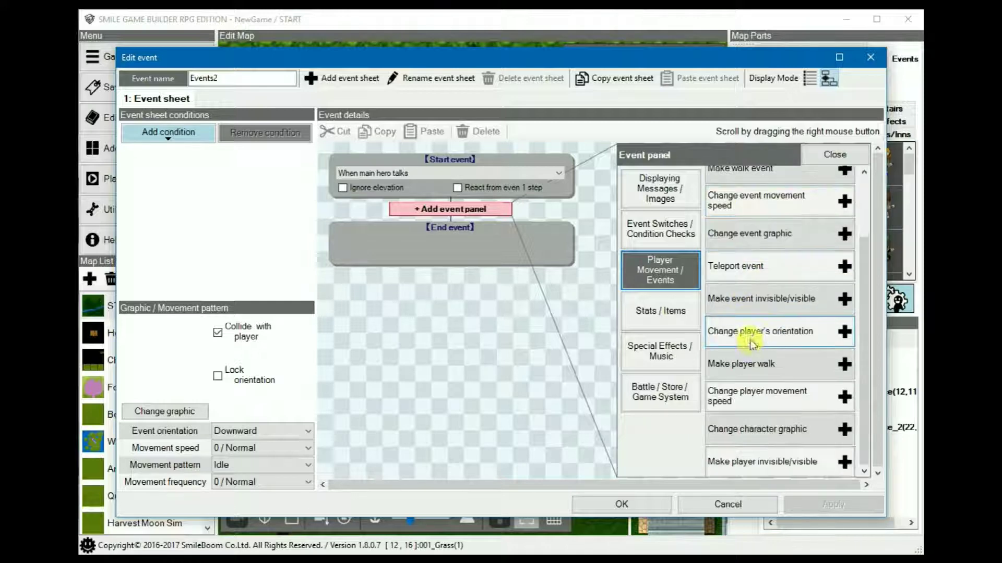
click(757, 400)
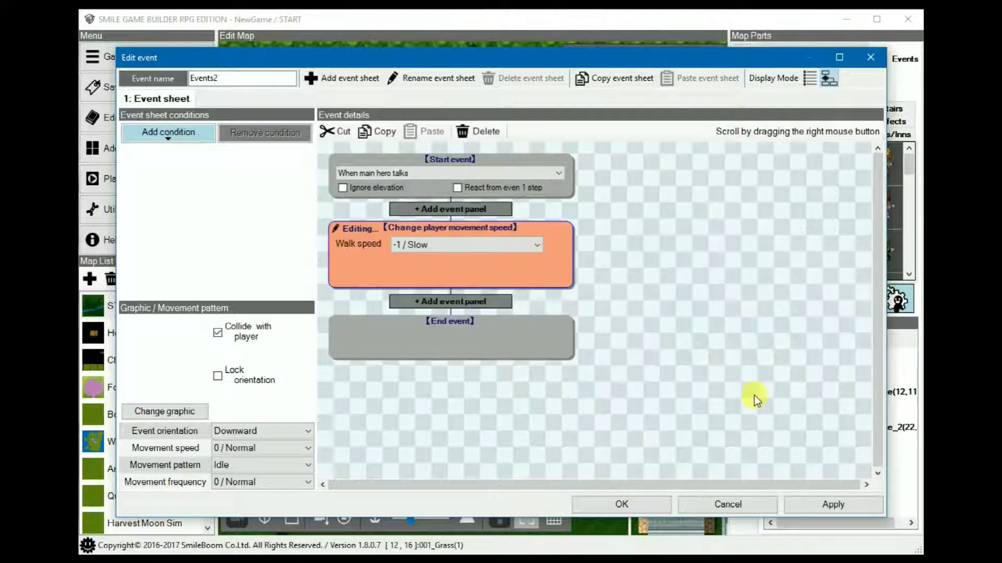
click(530, 246)
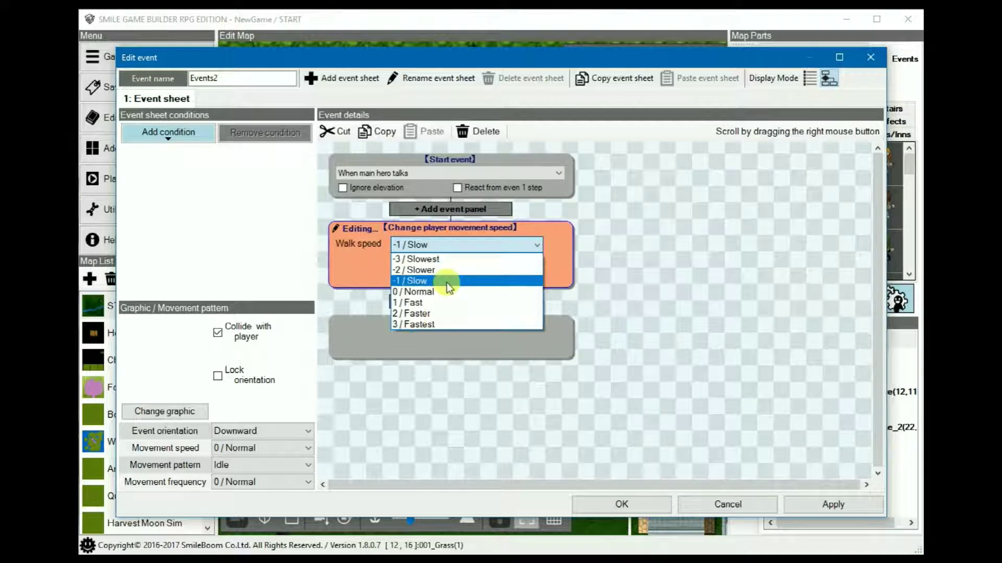
click(560, 255)
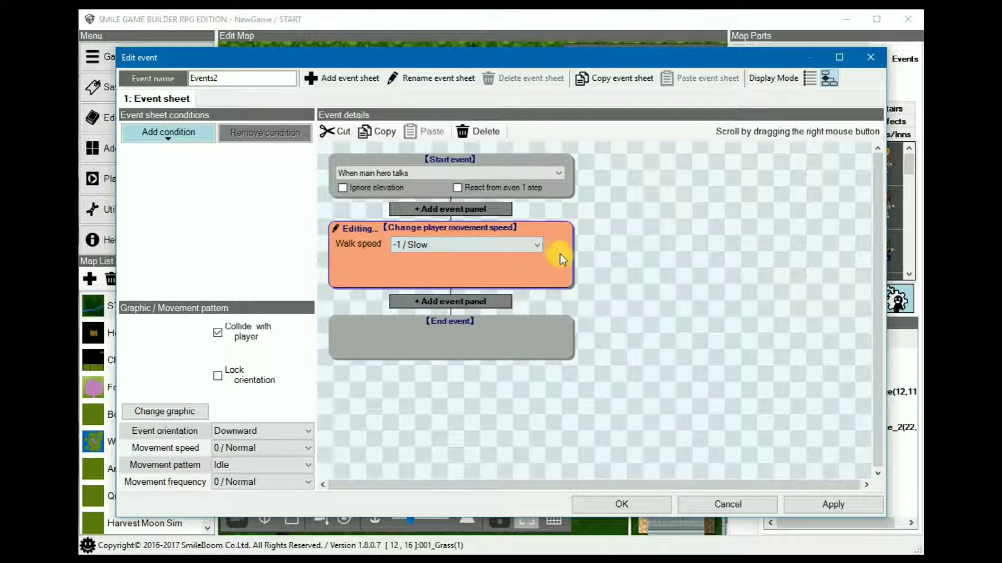
click(481, 132)
click(456, 210)
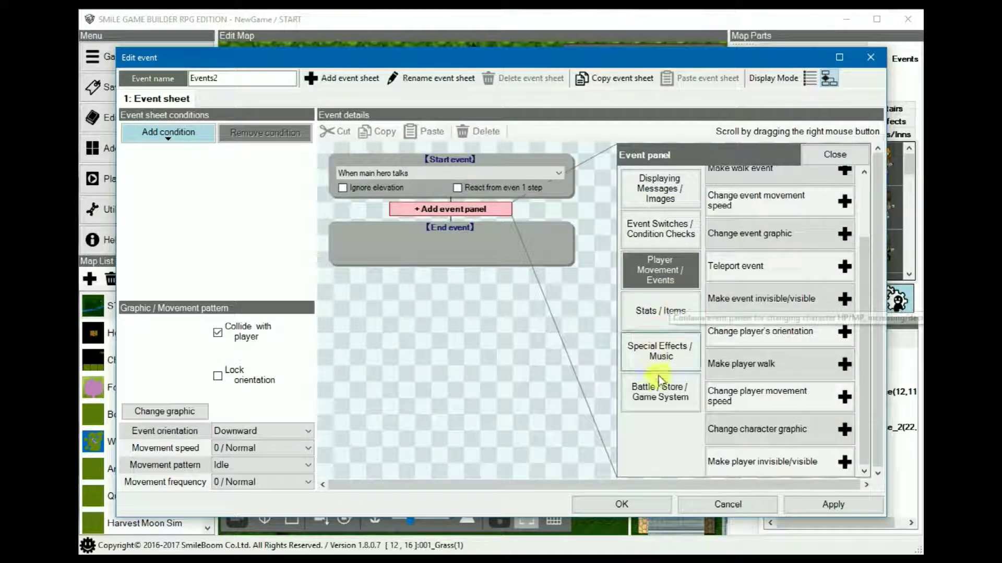
click(660, 393)
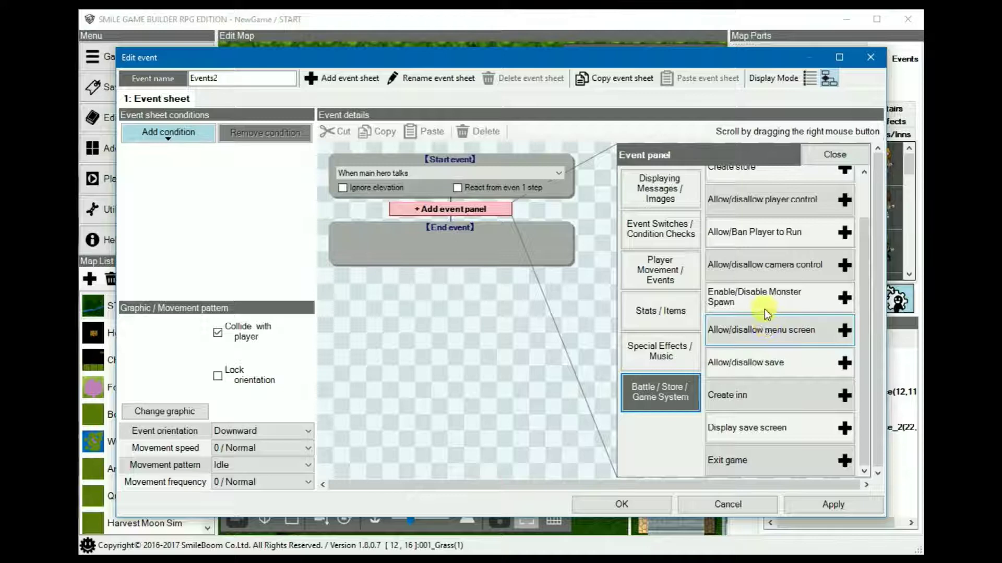
click(765, 231)
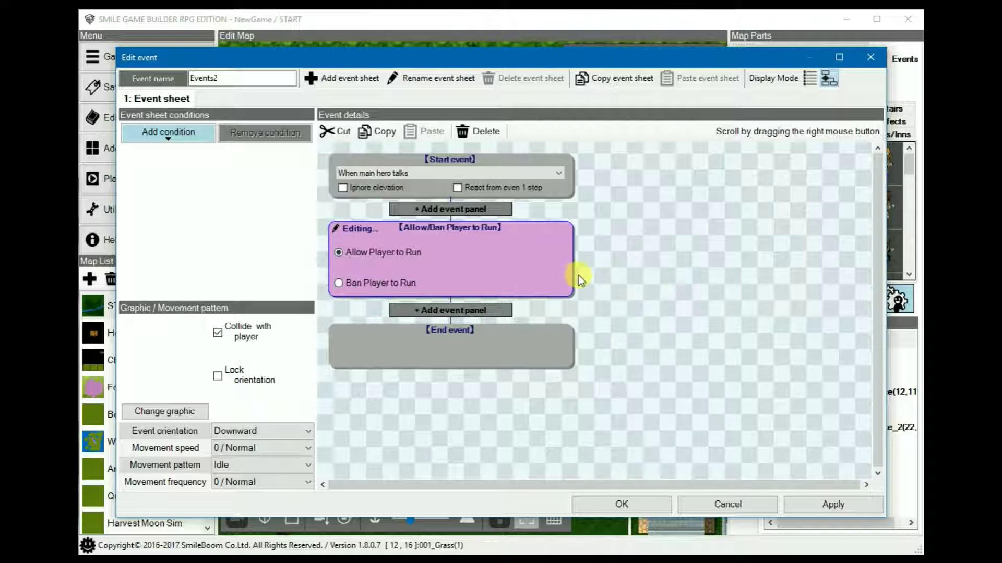
click(384, 283)
click(485, 134)
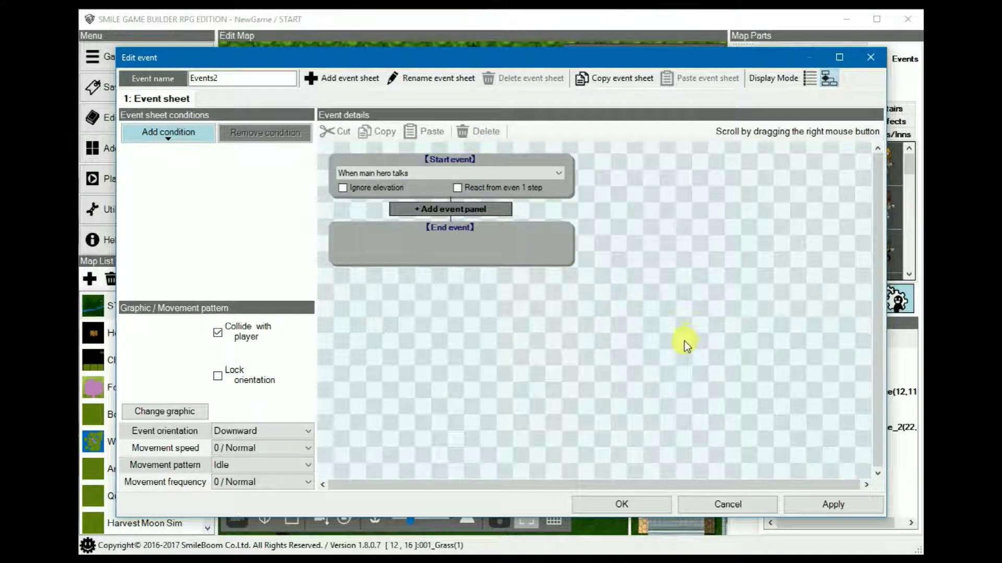
Add a yes/no Display selection panel to the event and view its position options.
click(487, 209)
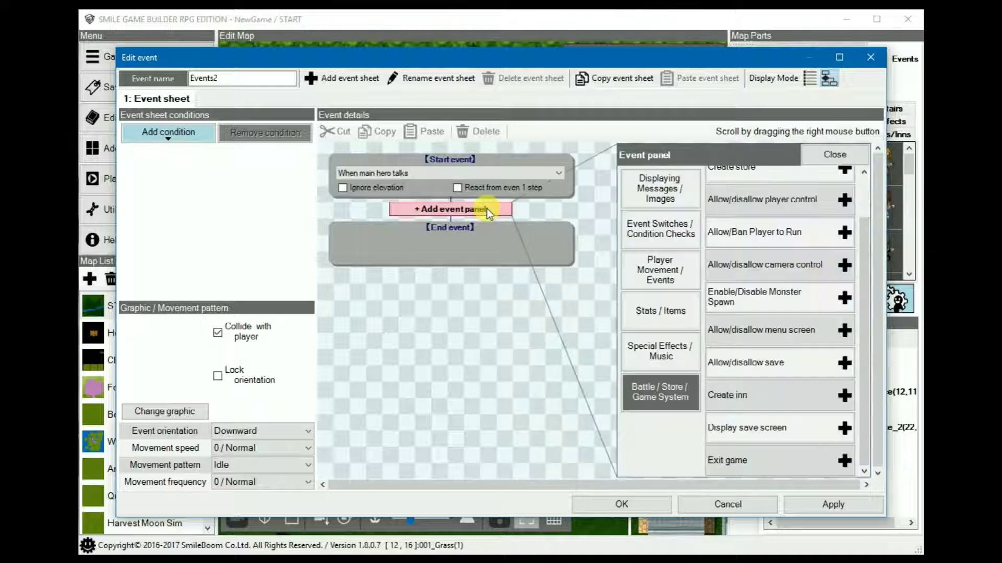
click(672, 190)
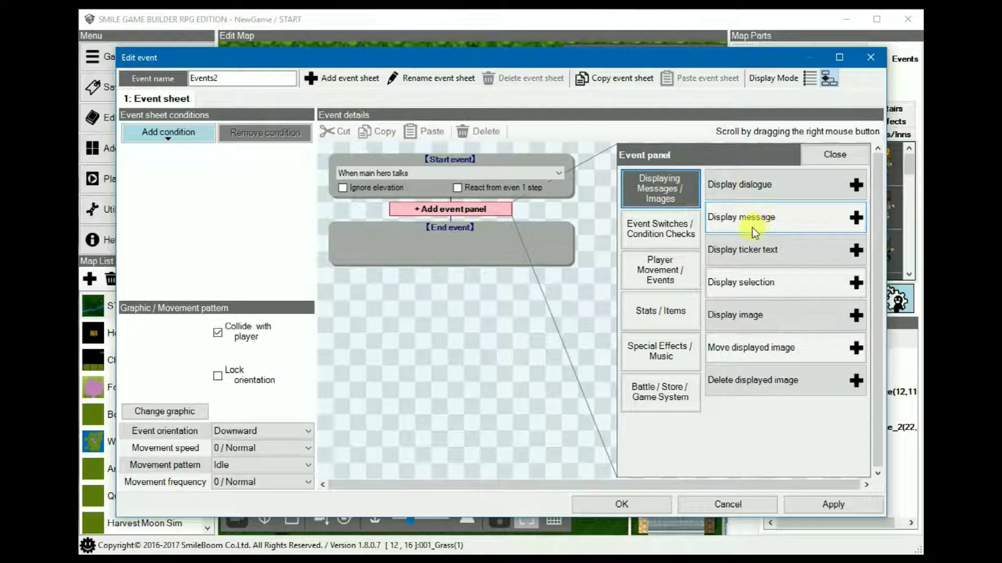
click(744, 282)
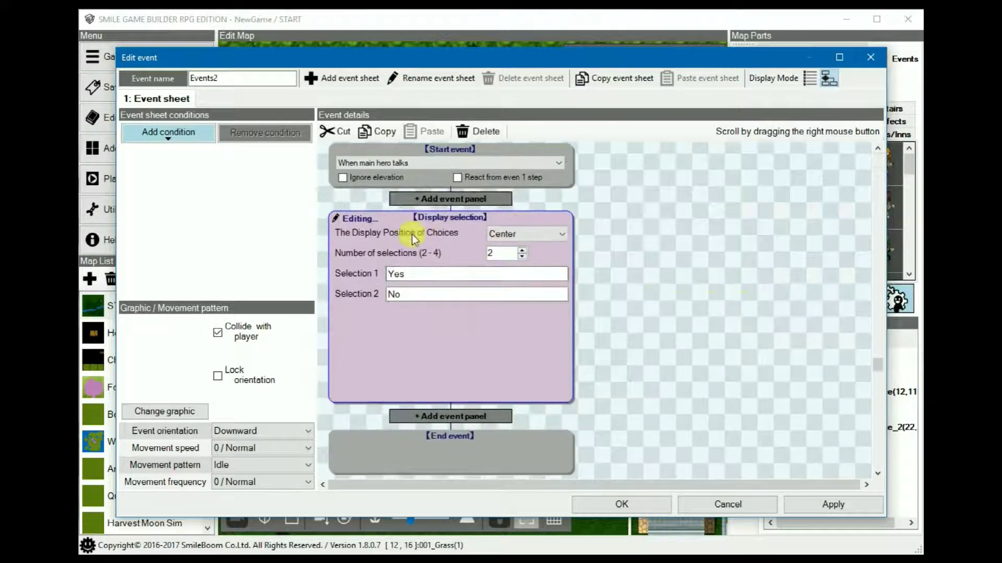
click(549, 239)
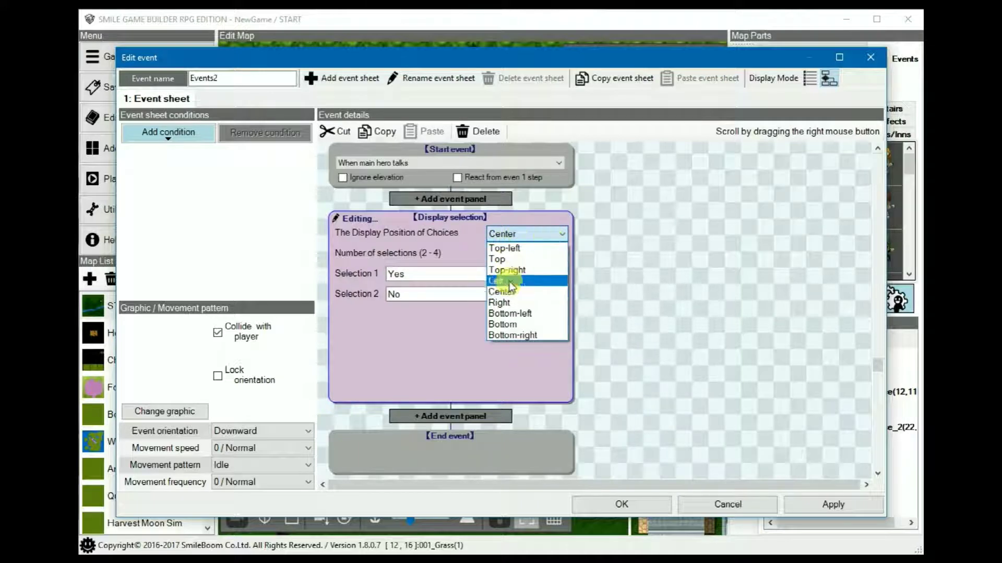
Browse the command categories and add a Create store panel with centred choices.
click(459, 418)
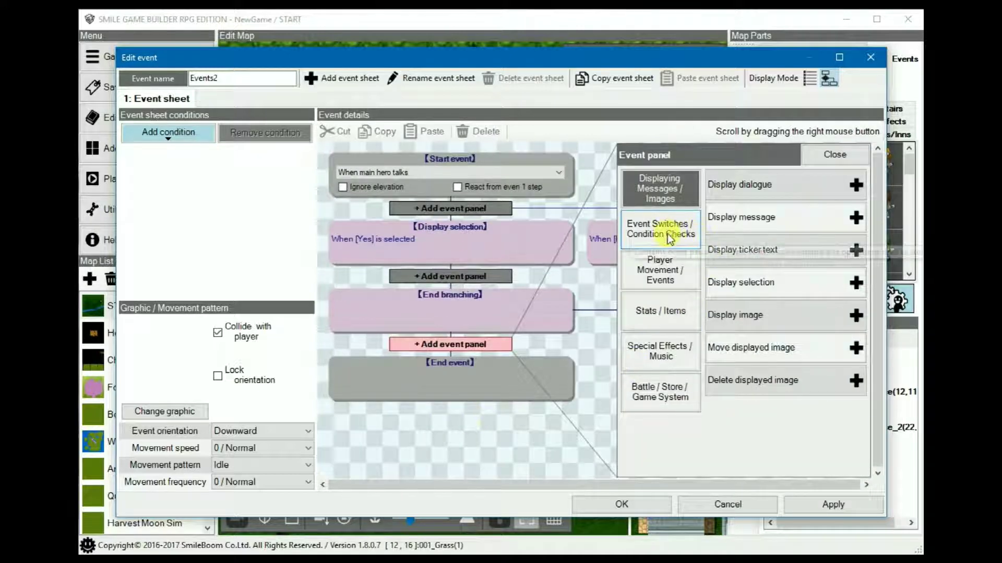
click(662, 313)
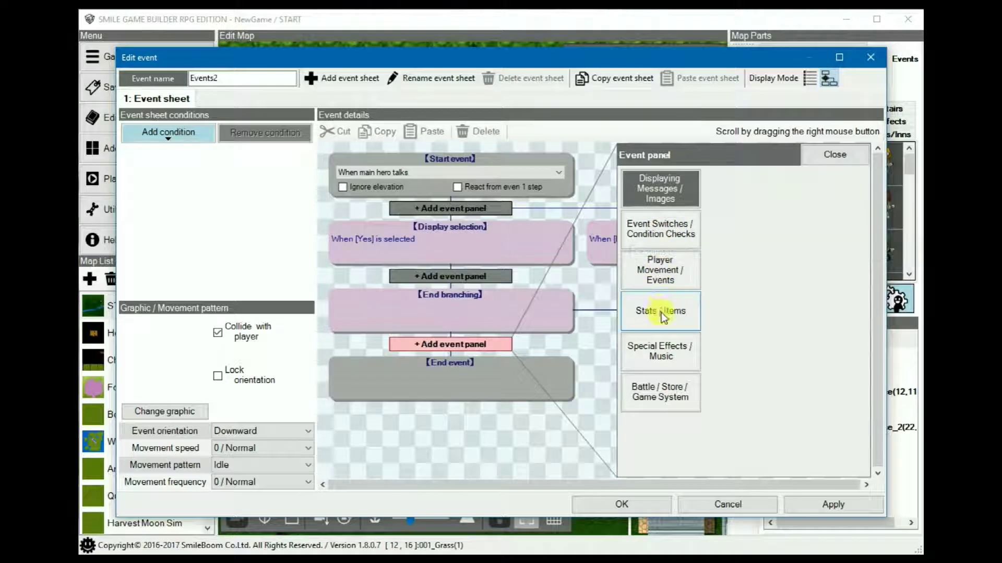
click(656, 348)
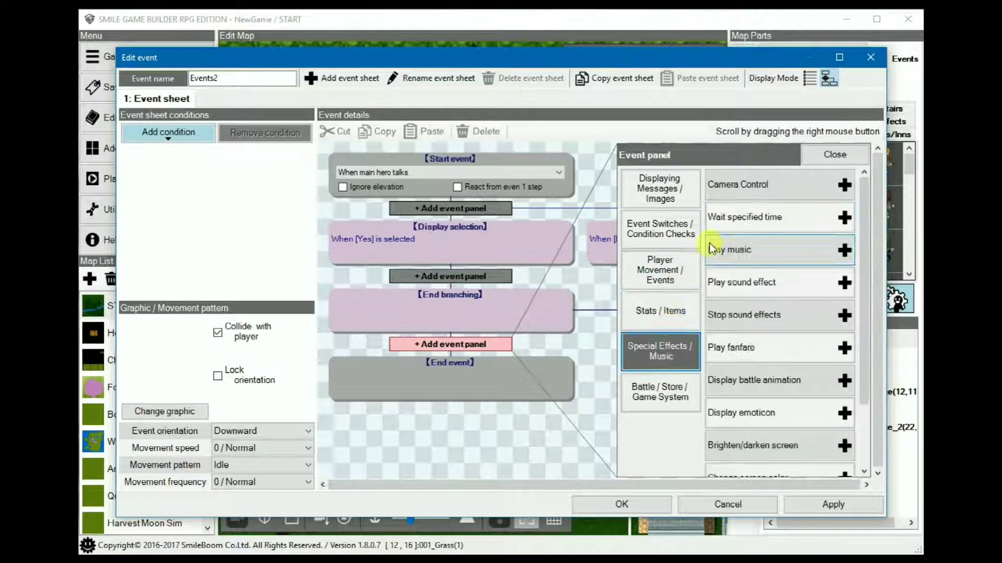
click(658, 224)
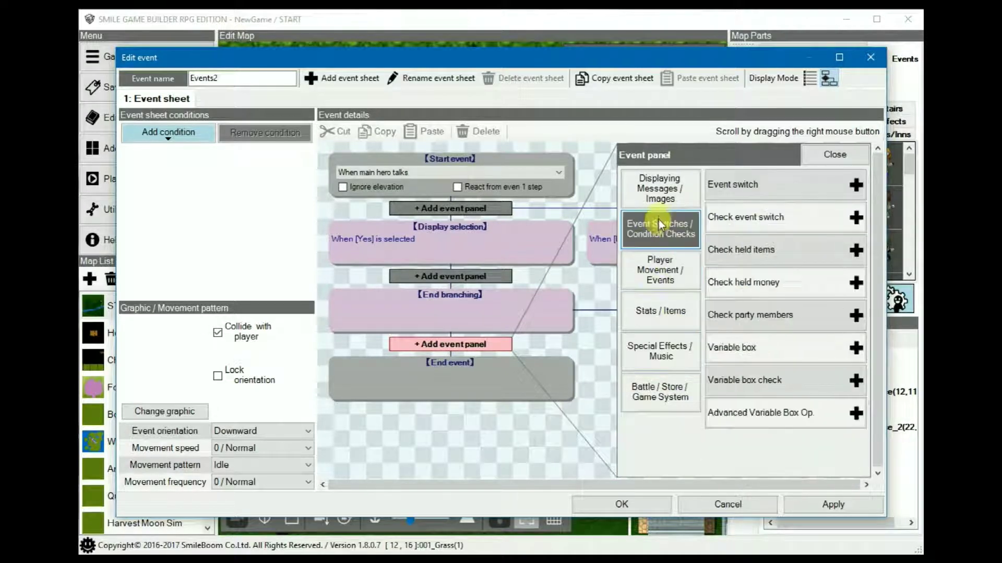
click(669, 274)
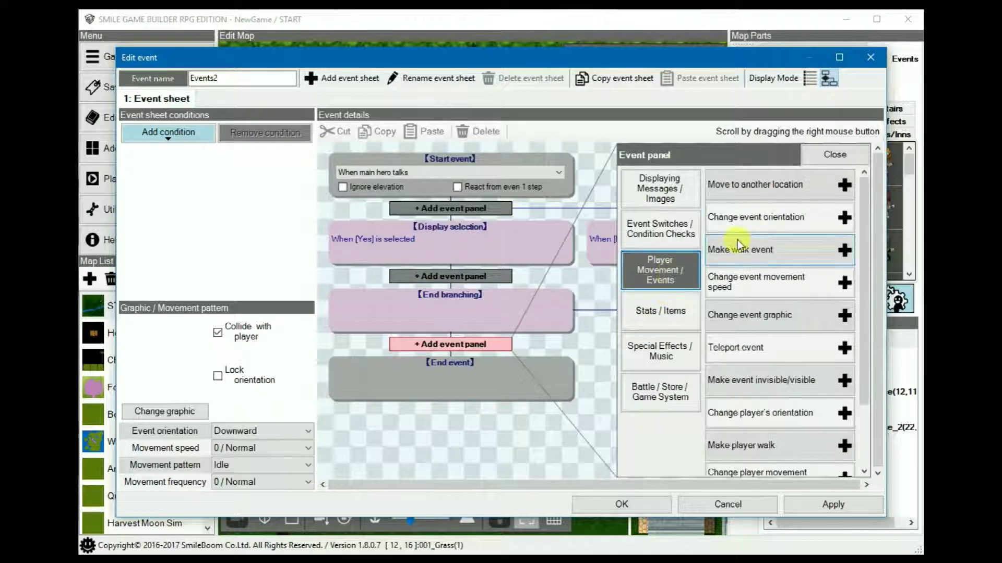
scroll(757, 237, down, 5)
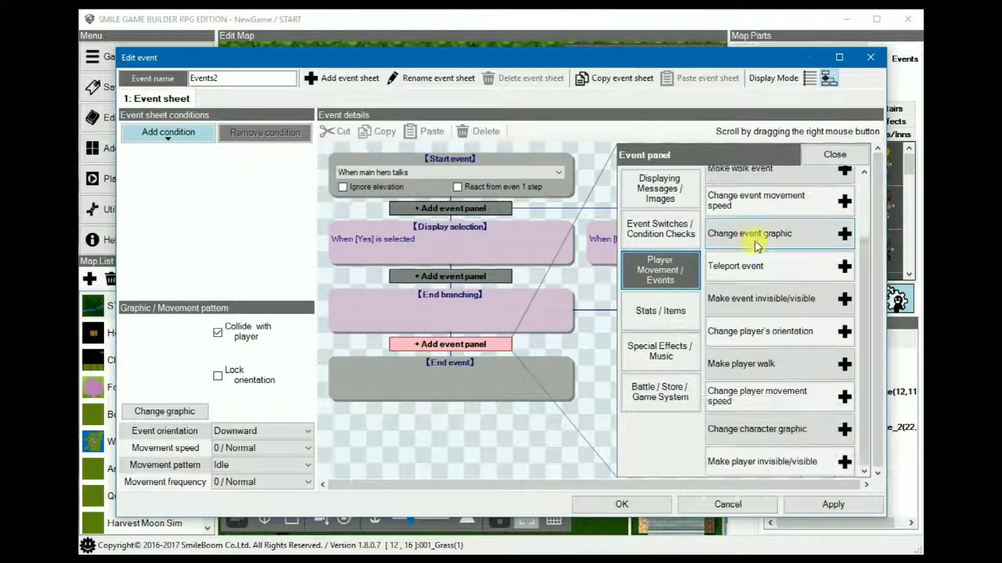
click(668, 392)
scroll(746, 293, up, 3)
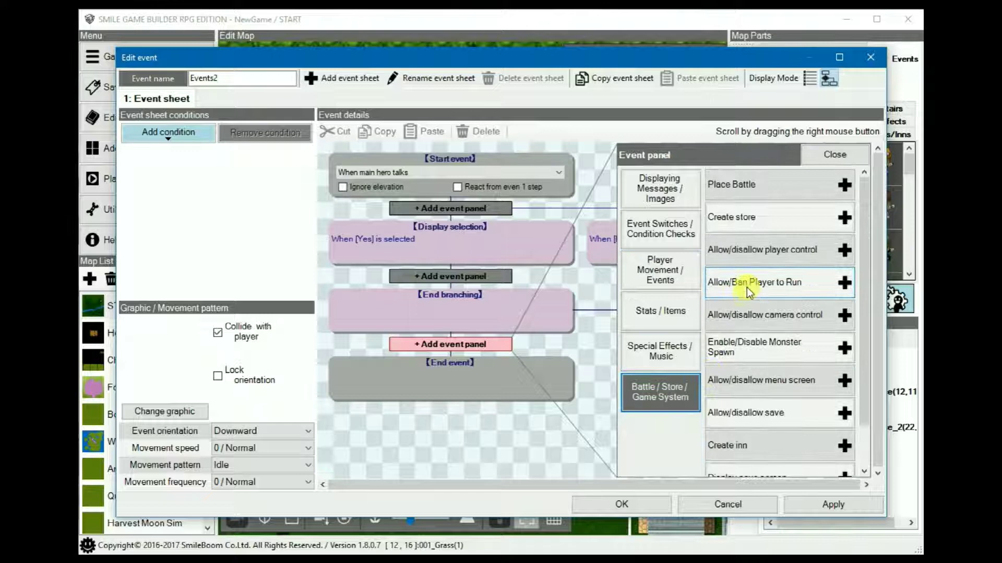
click(750, 218)
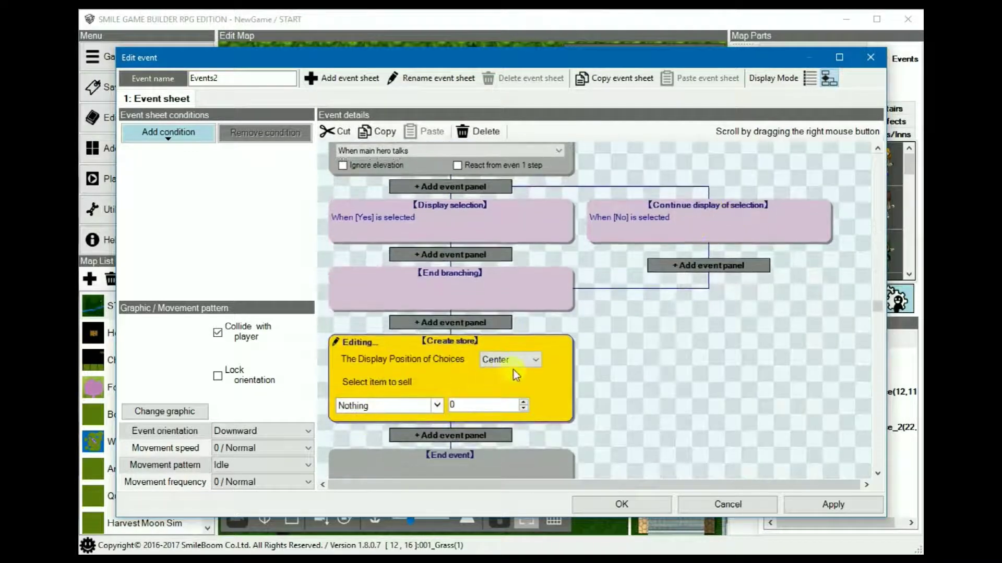
click(515, 362)
click(513, 361)
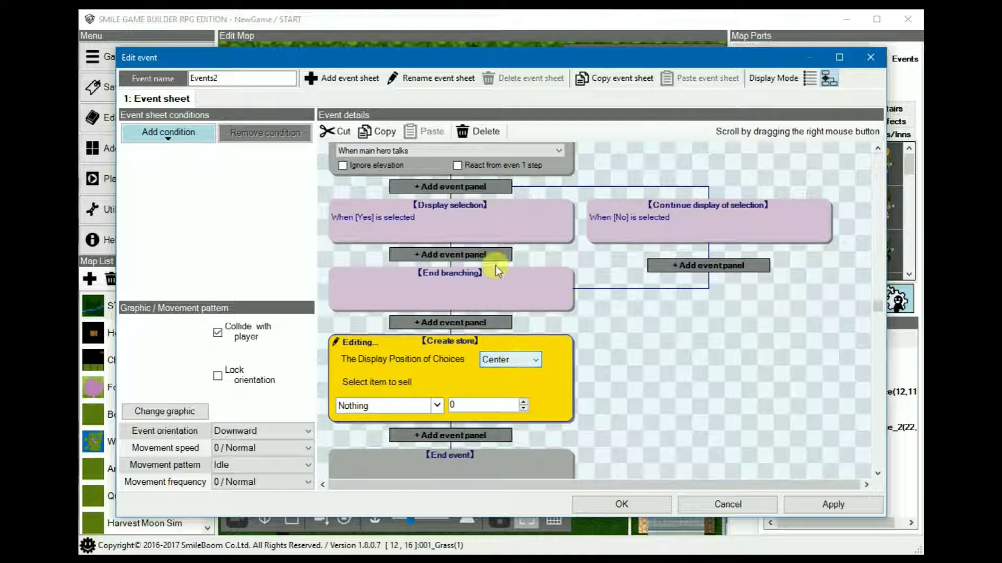
Delete the yes/no choice and add a Create inn panel with centred choices.
click(484, 209)
click(485, 133)
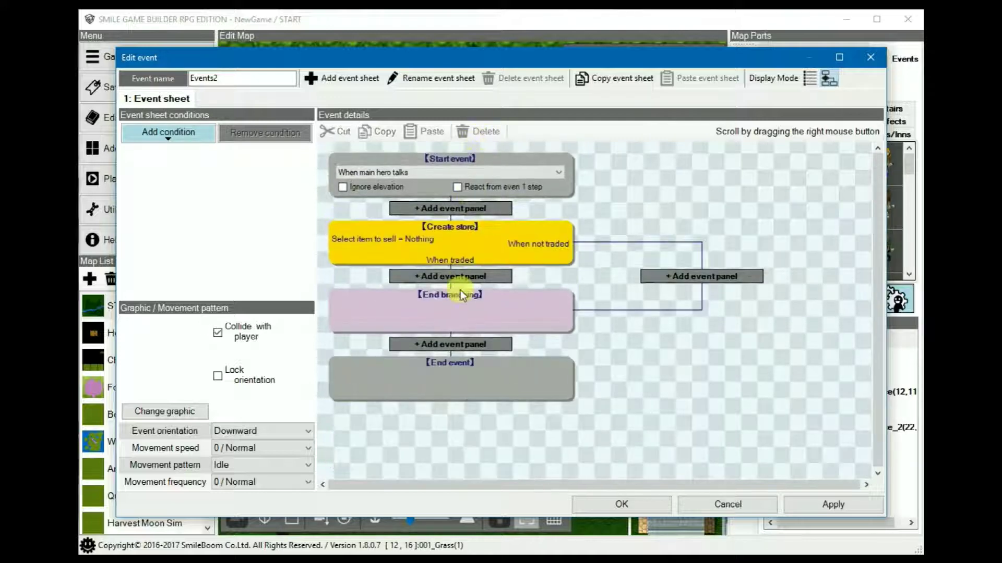
click(449, 345)
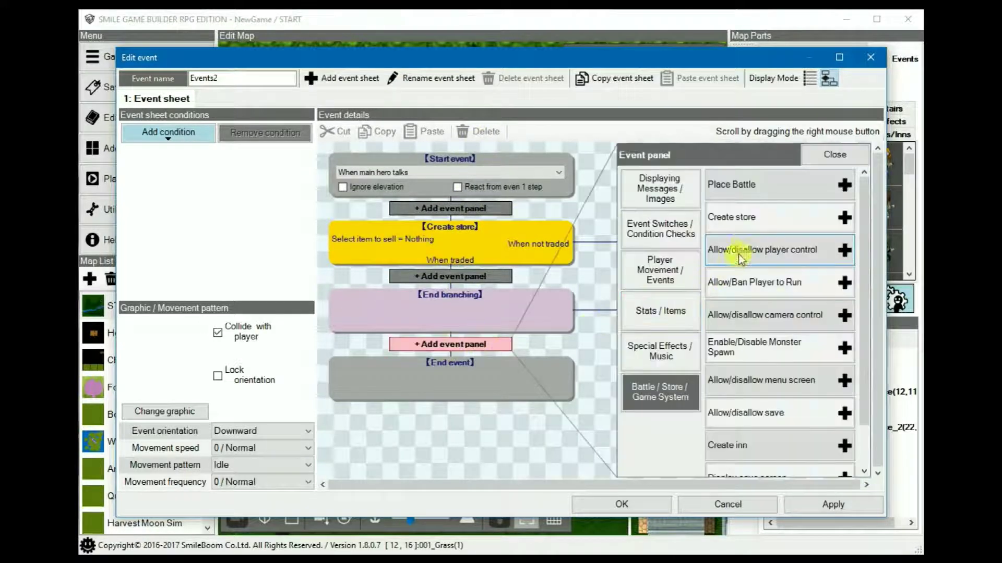
click(749, 448)
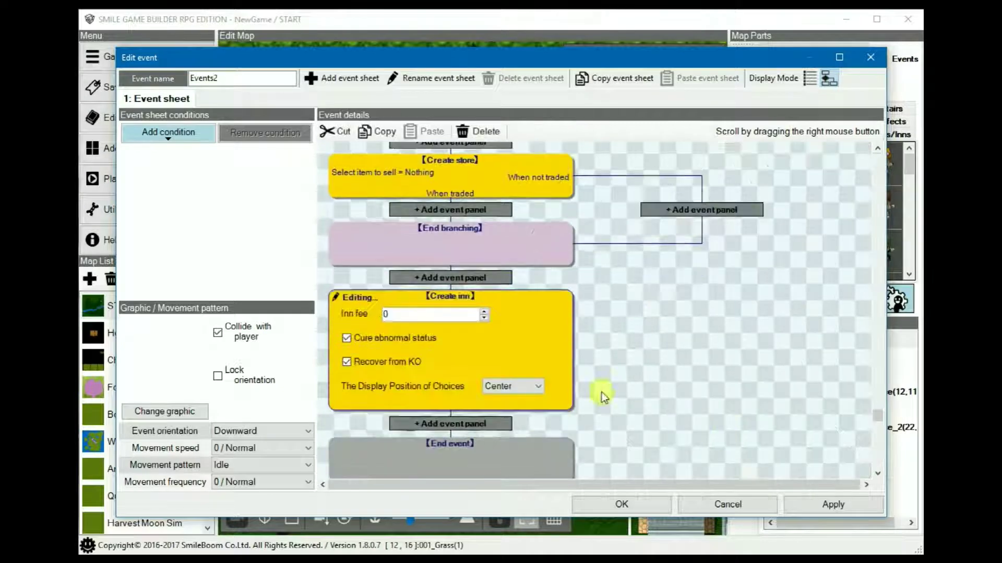
click(538, 383)
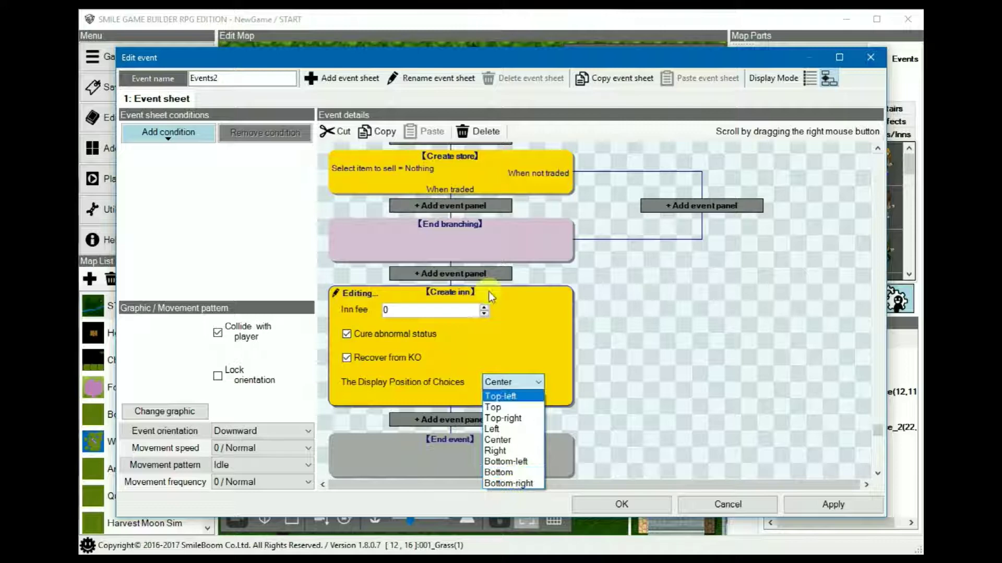
click(469, 154)
Delete the Create store and Create inn panels, leaving only start and end.
click(468, 154)
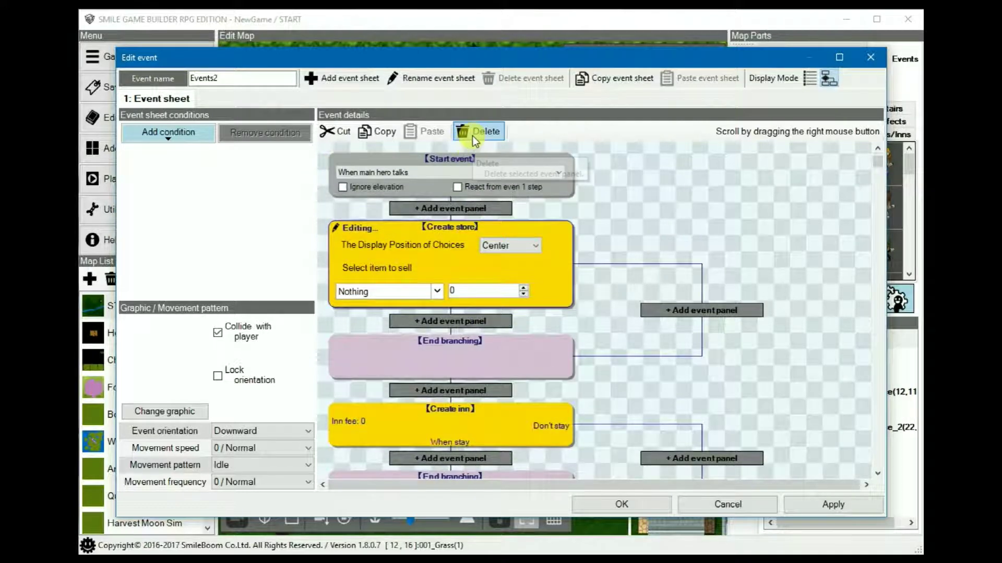
click(472, 134)
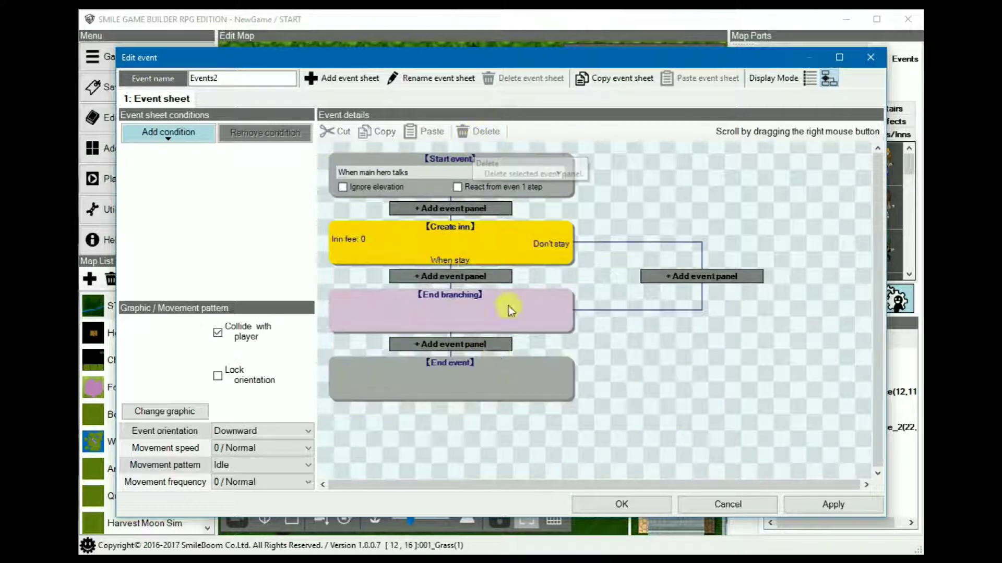
click(517, 250)
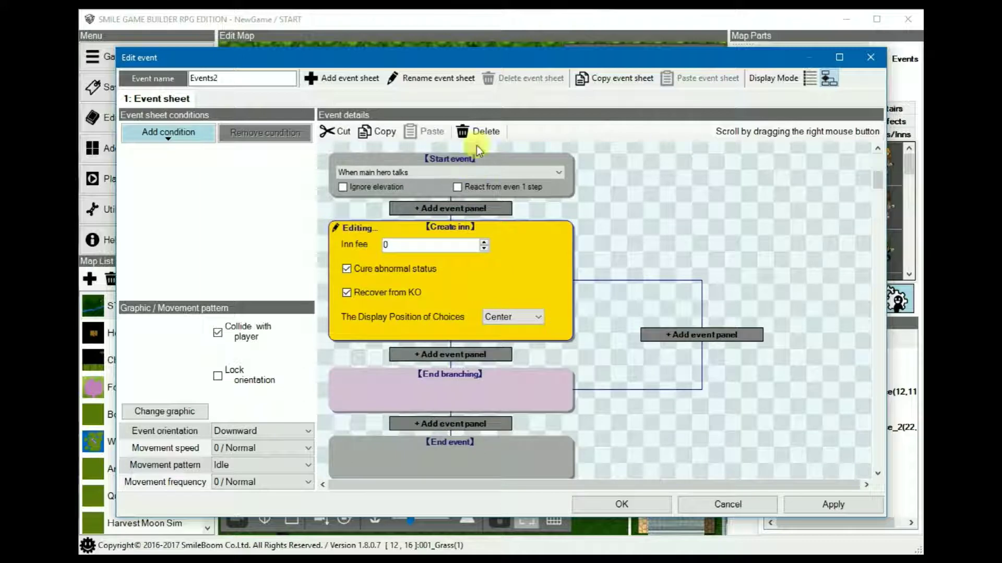
click(477, 131)
Add a Create store panel selling 001 Medicinal herb for 10 and save the event.
click(446, 209)
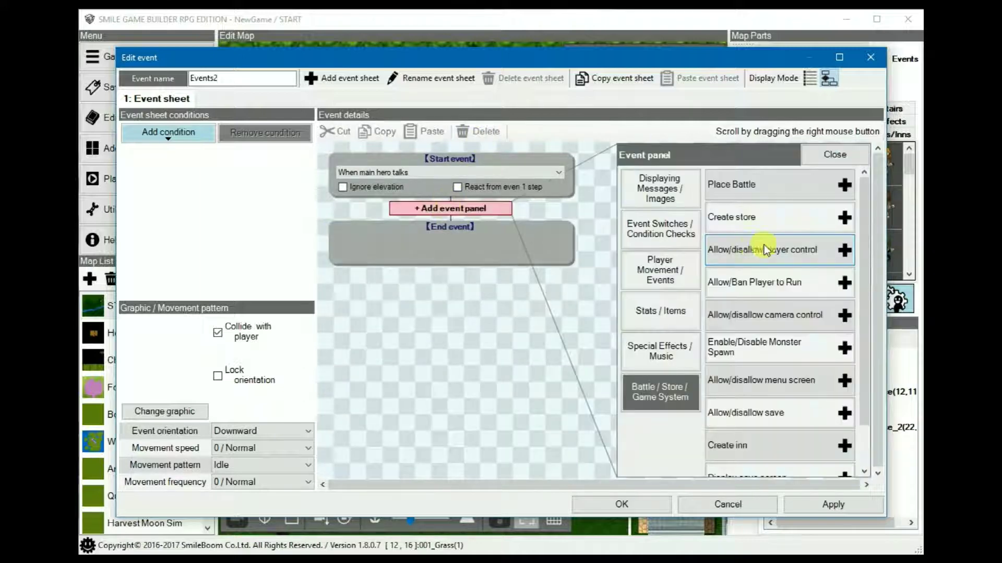
click(752, 220)
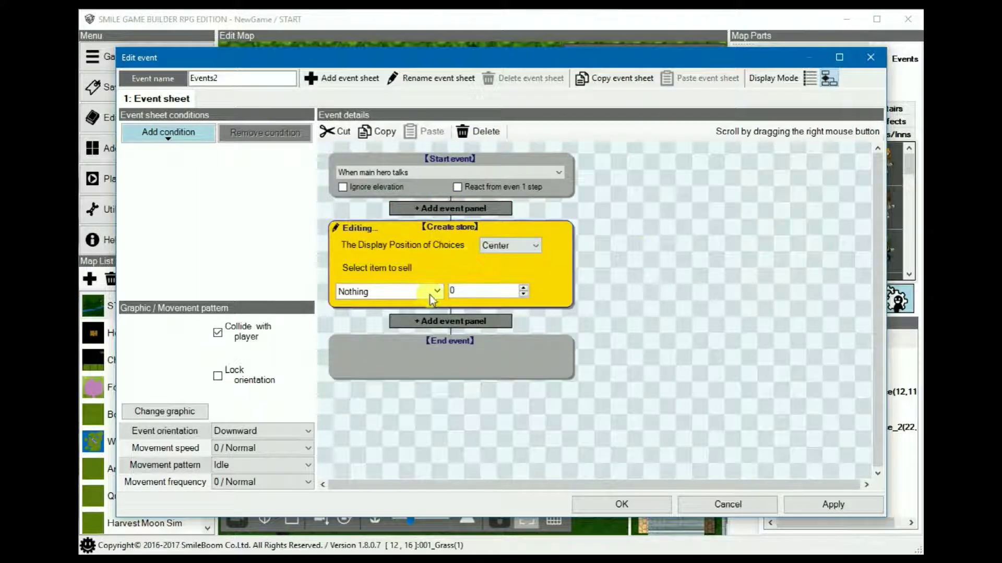
click(461, 292)
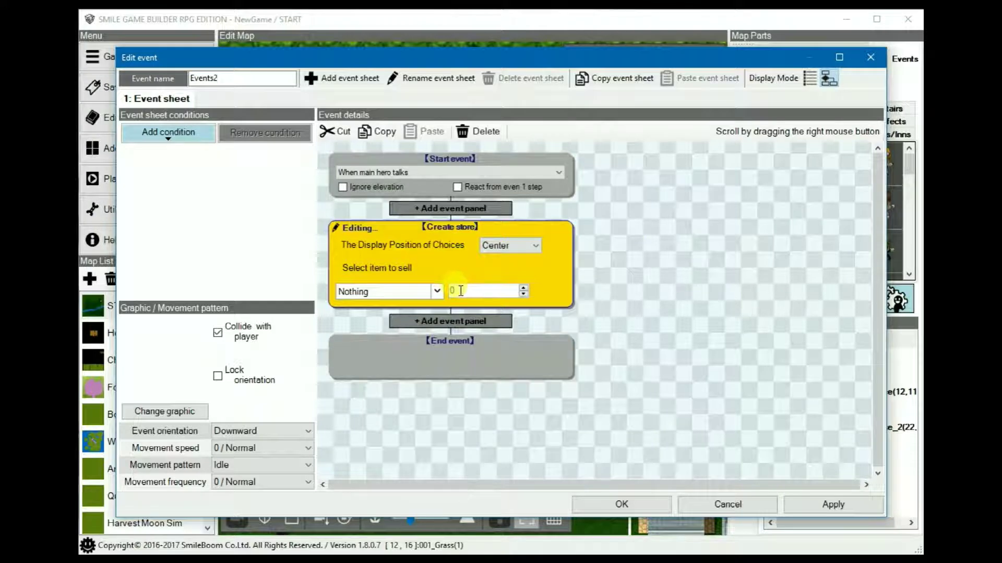
click(434, 292)
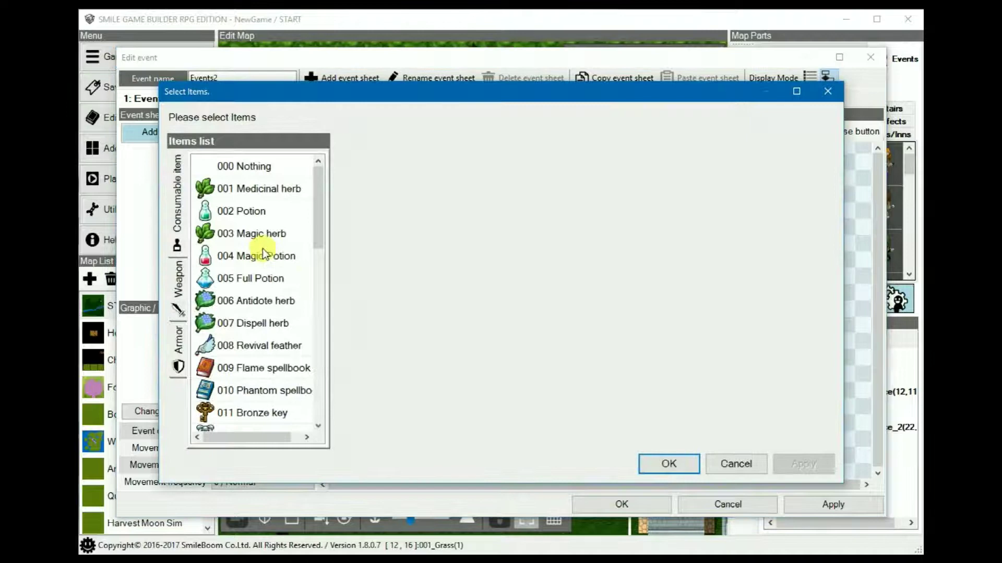
click(250, 166)
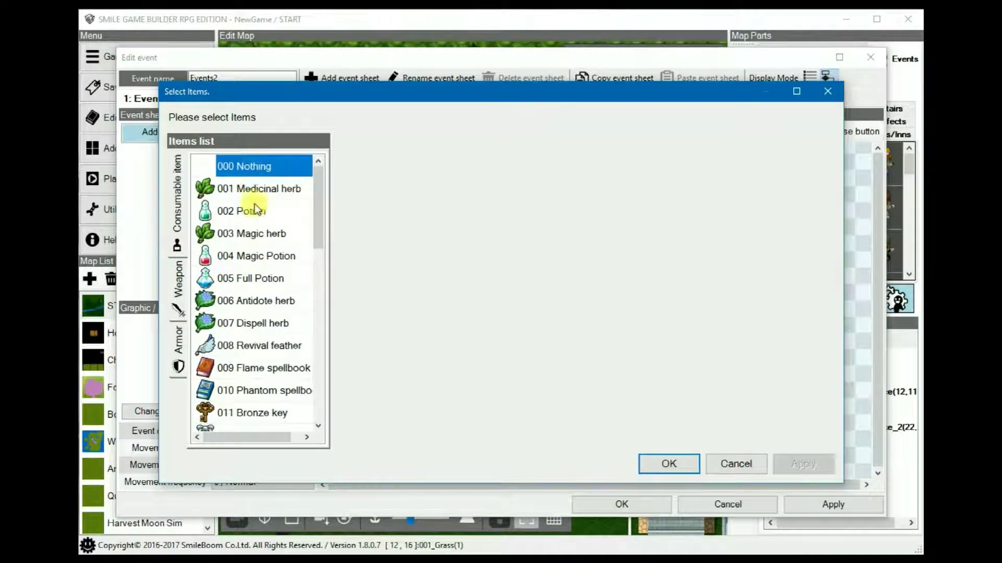
click(255, 189)
click(665, 463)
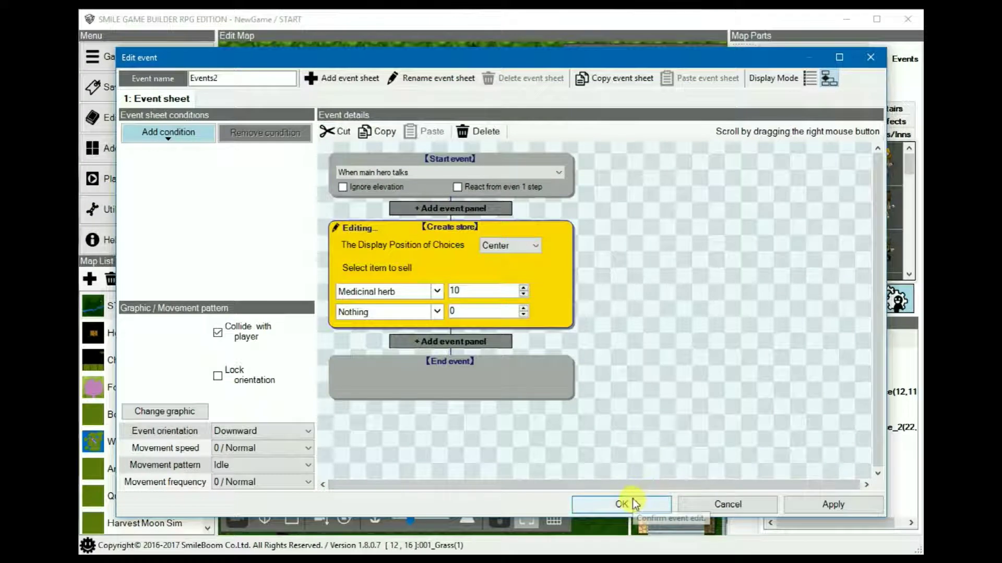
click(632, 499)
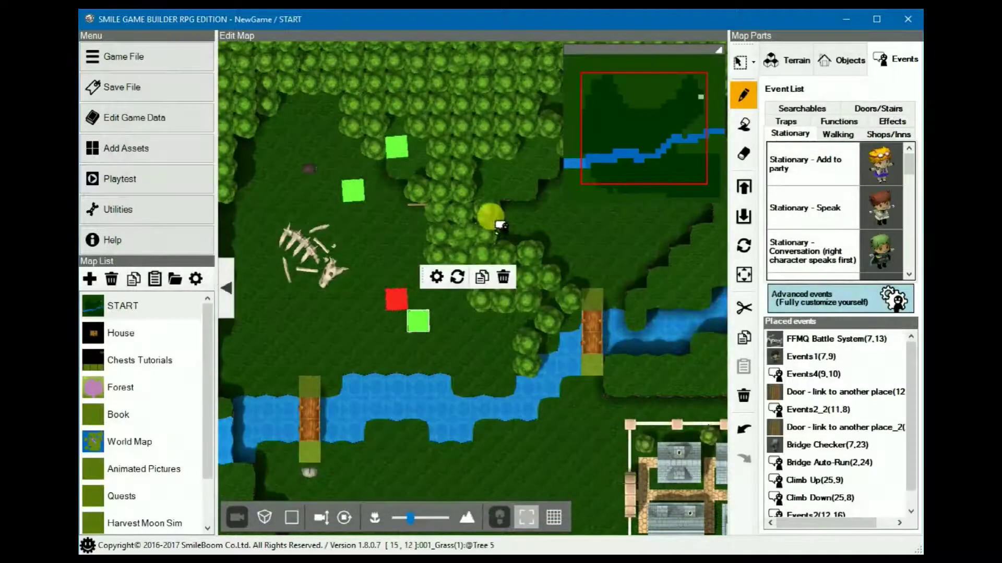
Playtest the shop's Buy/Sell/Quit menu by talking to the event, then reopen Events2.
click(152, 183)
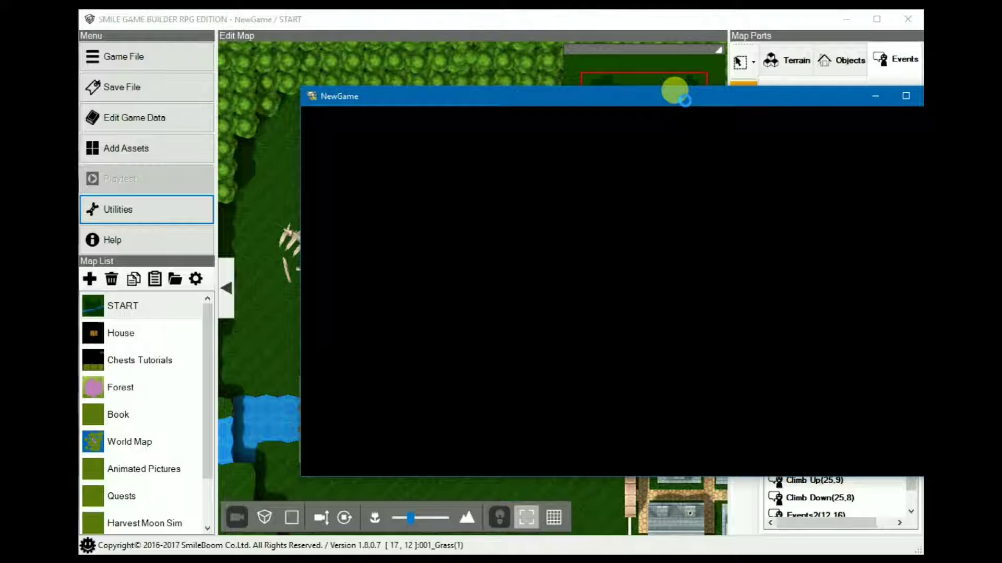
drag(686, 101, 551, 99)
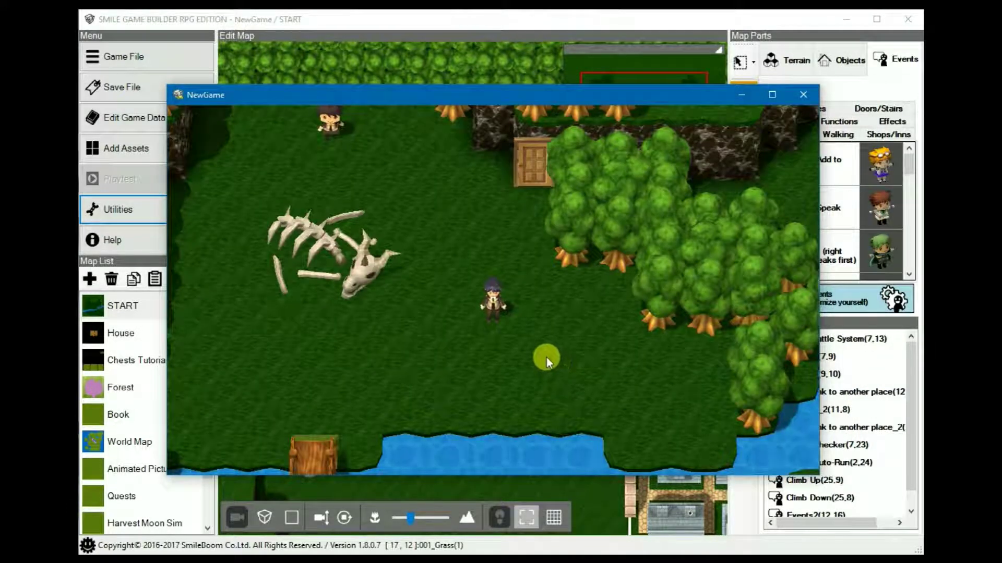
key(Right)
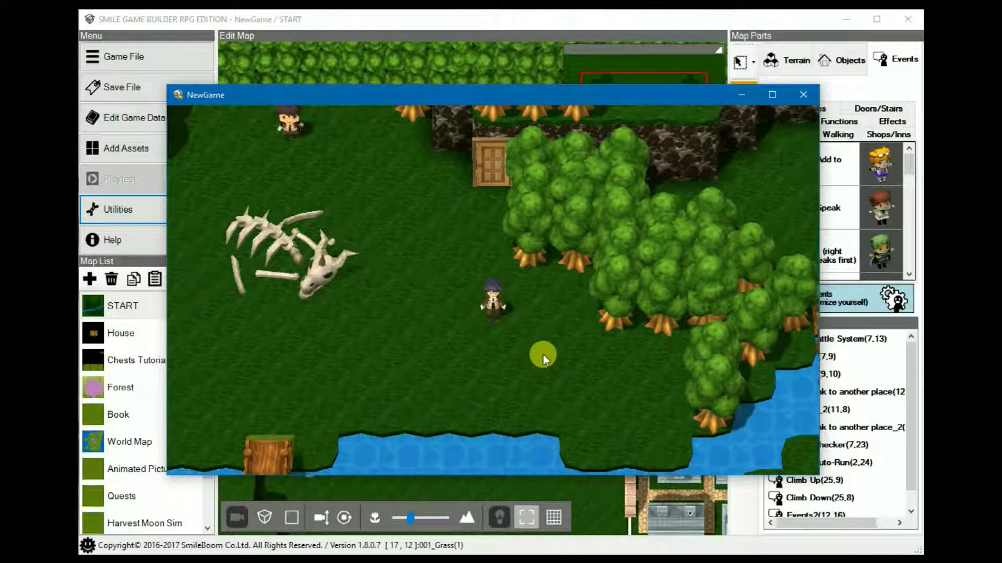
key(Return)
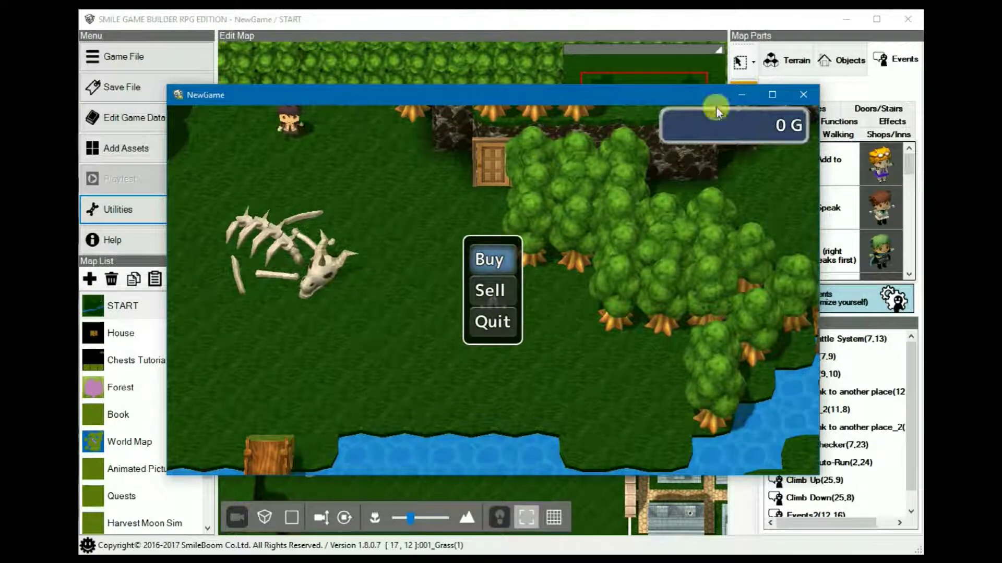
click(802, 95)
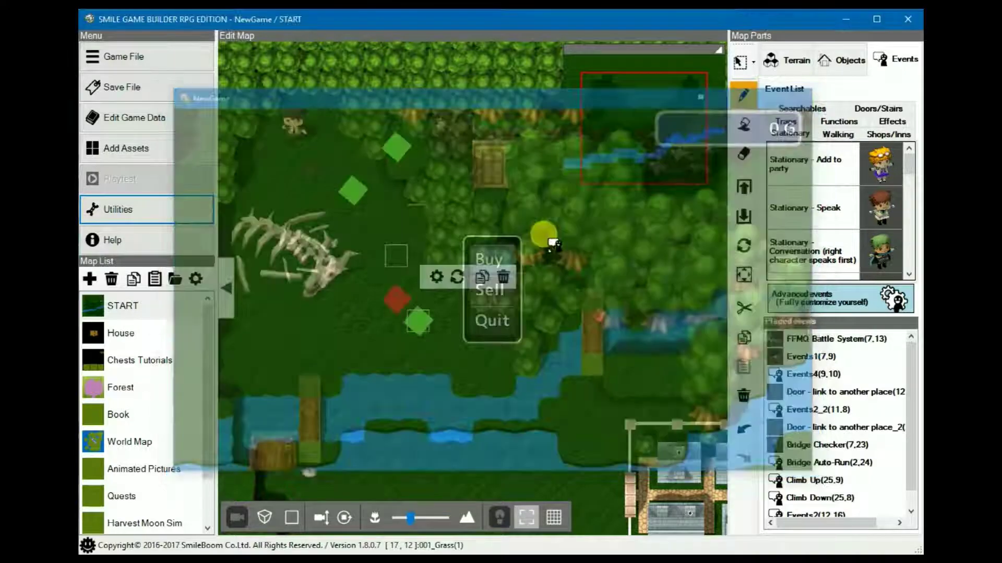
double_click(418, 309)
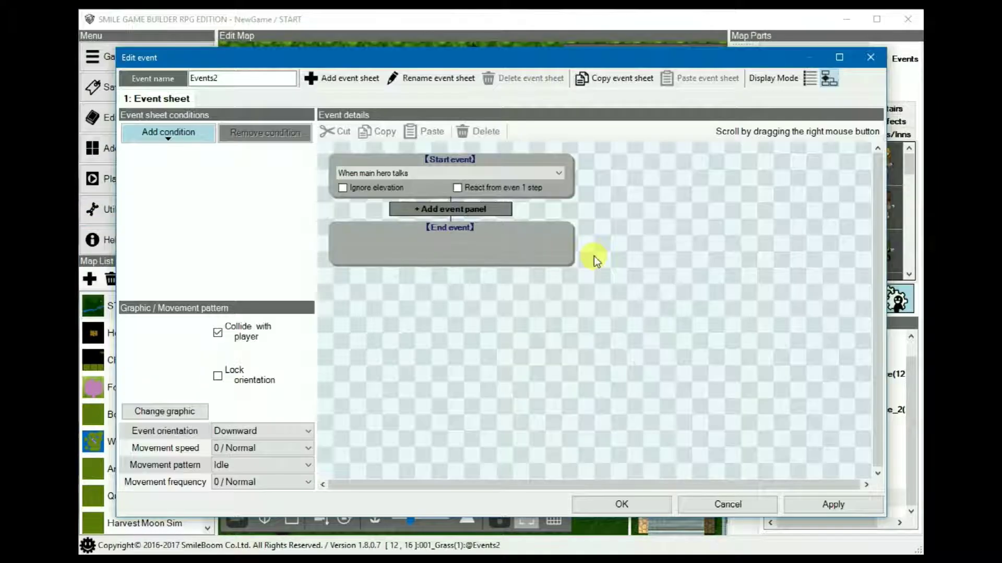
Add a Create store panel to Events2 with Top-left choice position and confirm.
click(472, 208)
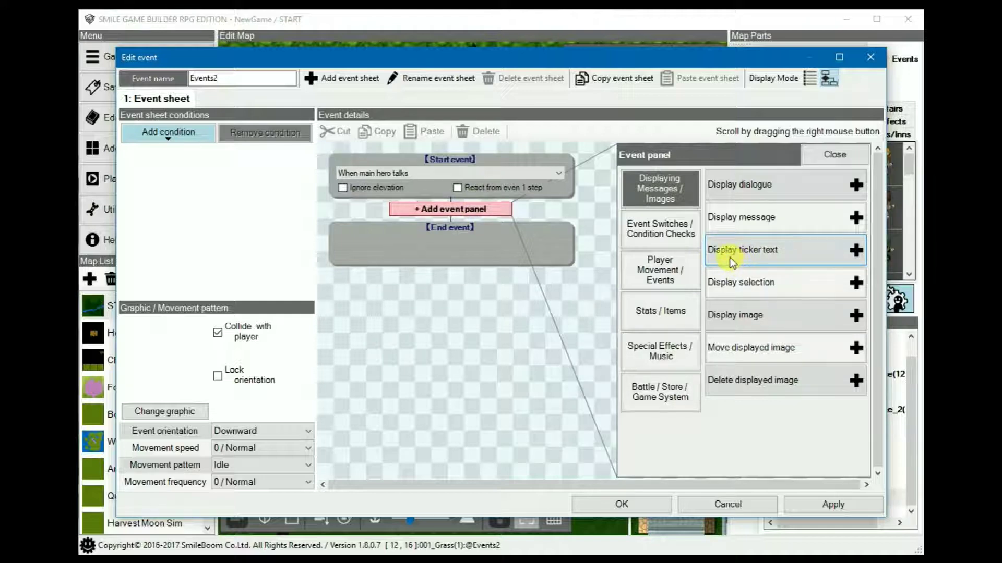
click(667, 230)
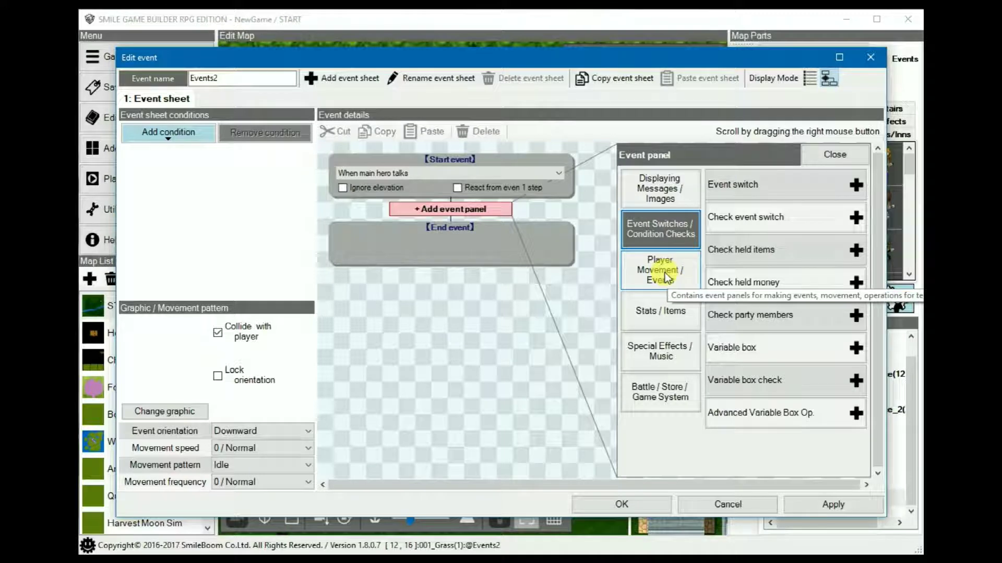
click(671, 397)
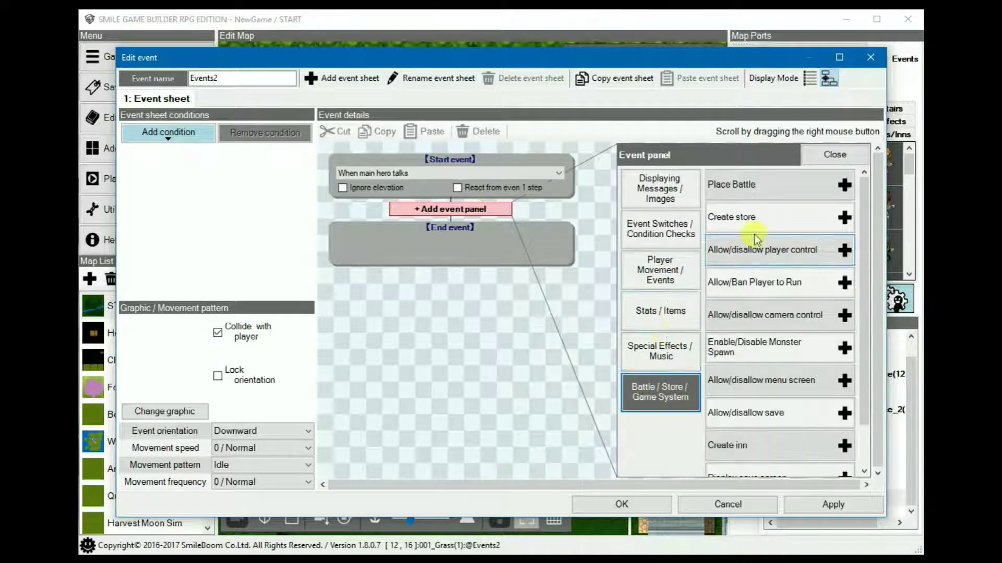
click(758, 220)
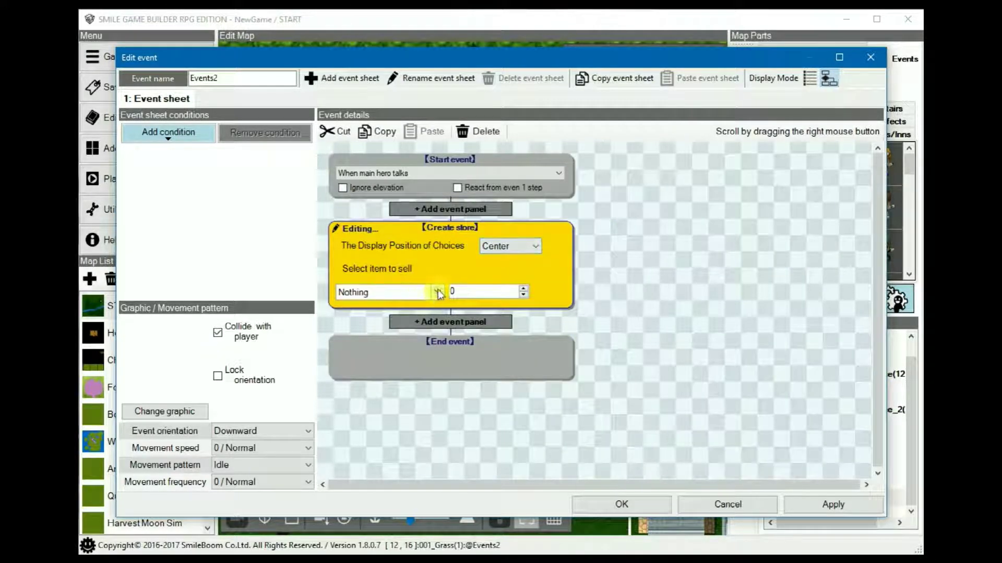
click(512, 249)
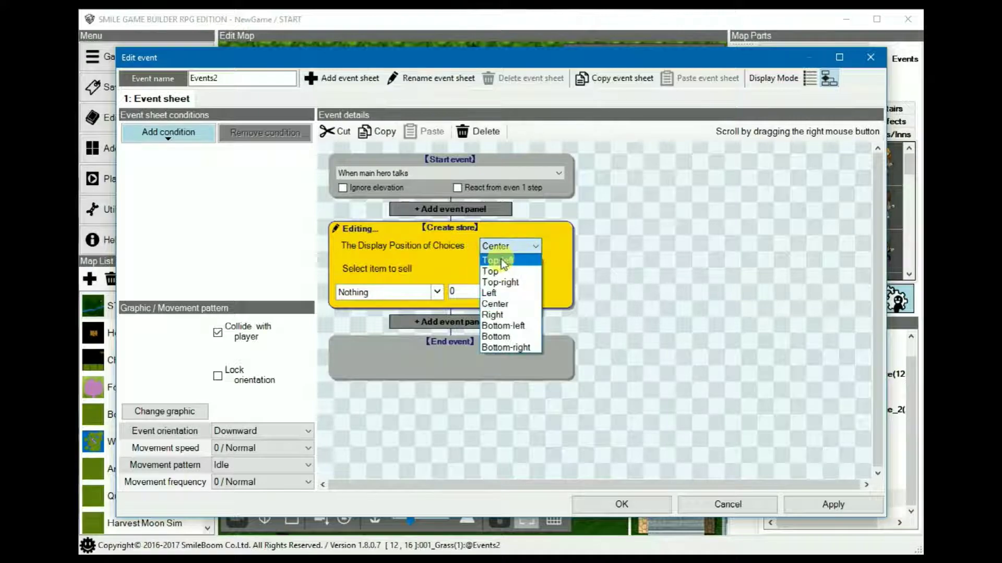
click(501, 258)
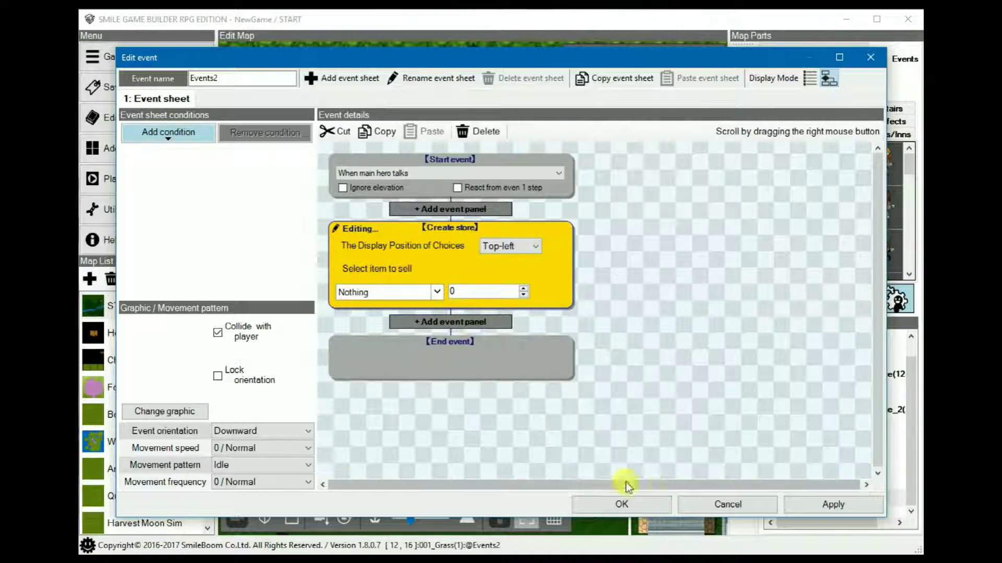
click(626, 505)
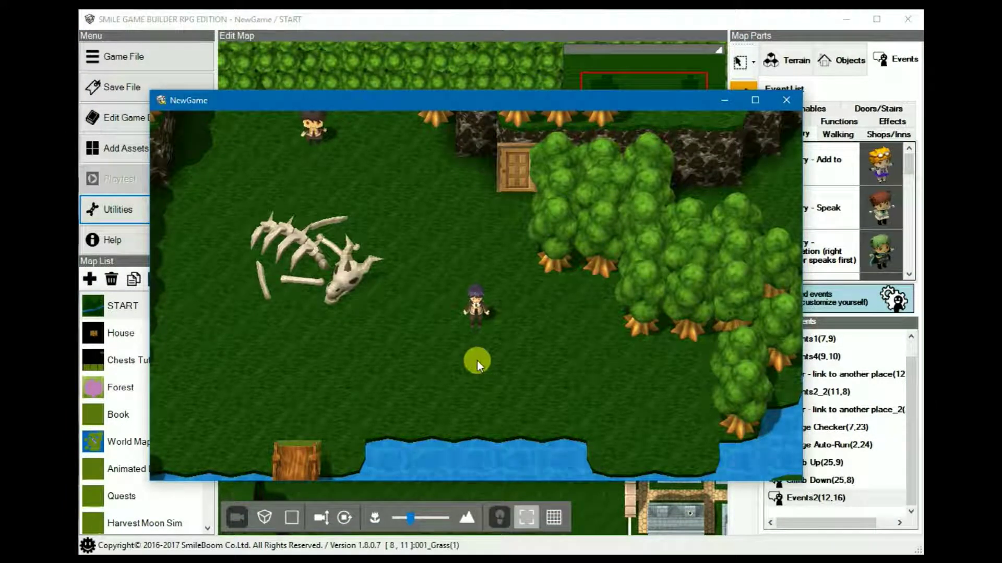
key(Right)
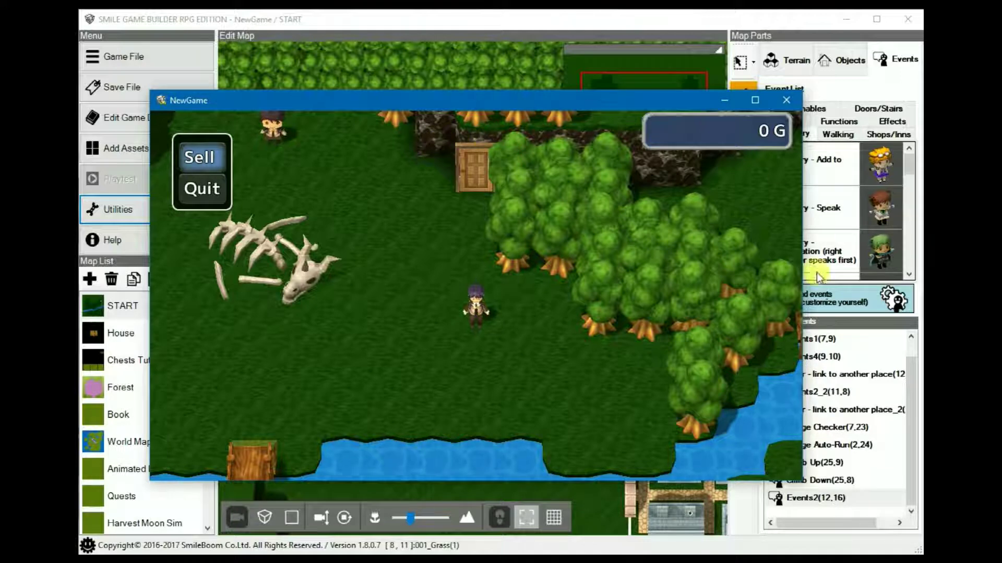
click(788, 100)
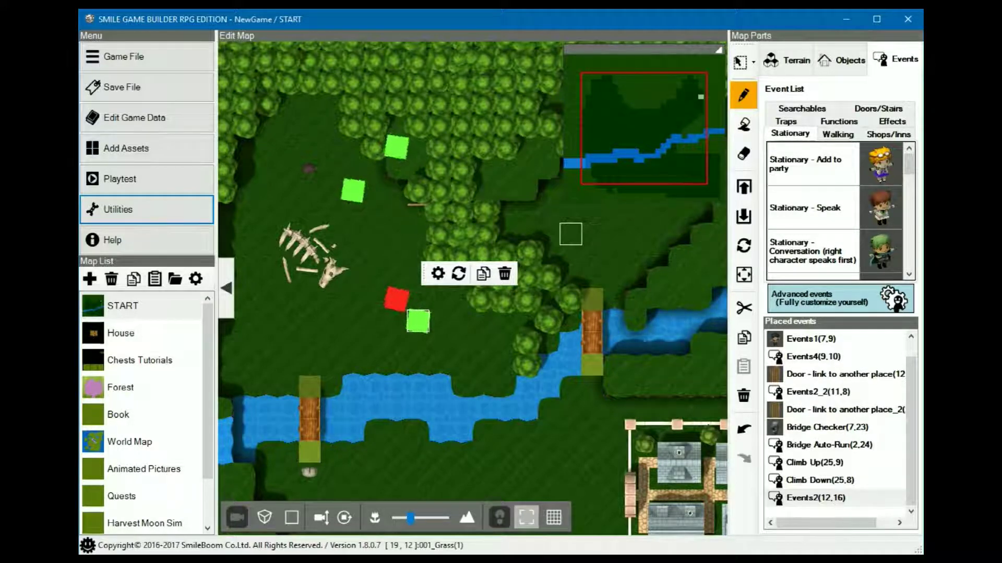
Launch the 3D Character Editor from Add Assets on the resource archive's Characters tab.
click(129, 151)
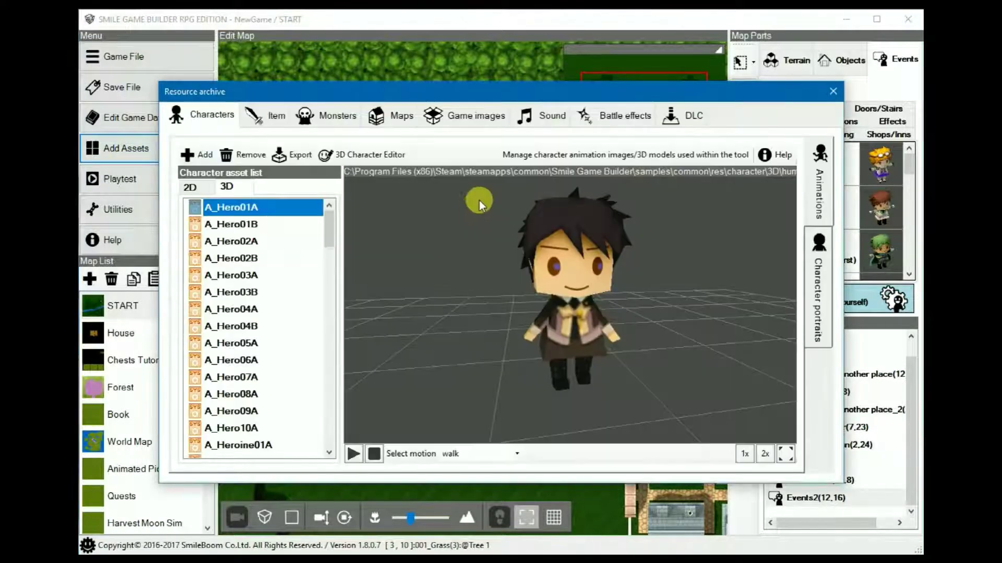
click(372, 156)
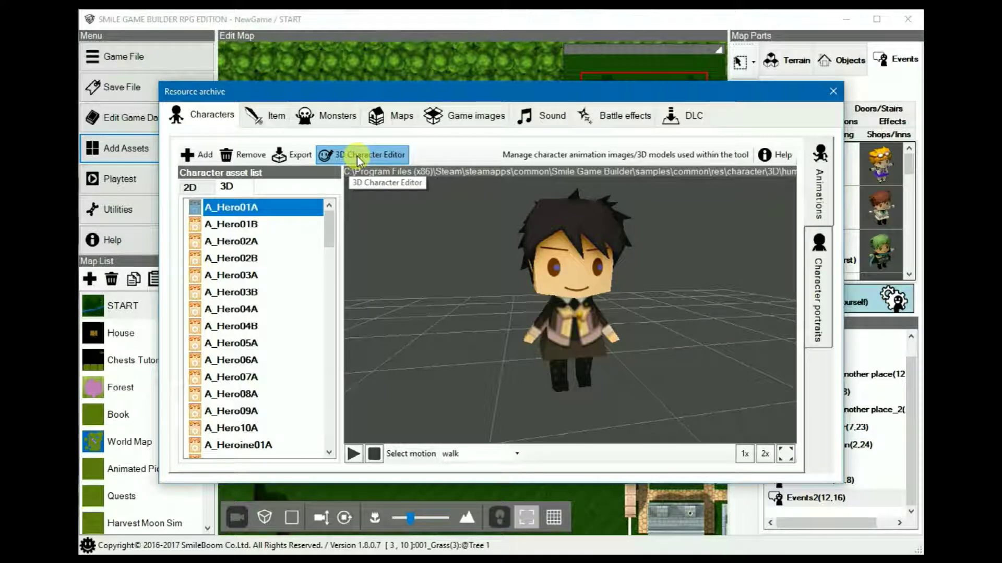
click(365, 155)
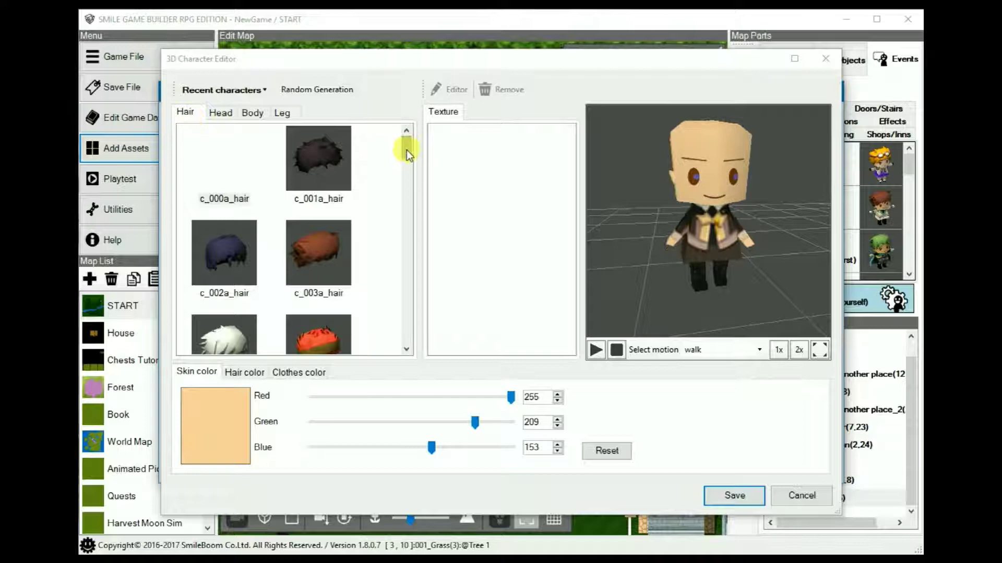
Try c_058a_hair, then settle on the horned c_051ab_hair, checking it from behind.
drag(405, 149, 373, 326)
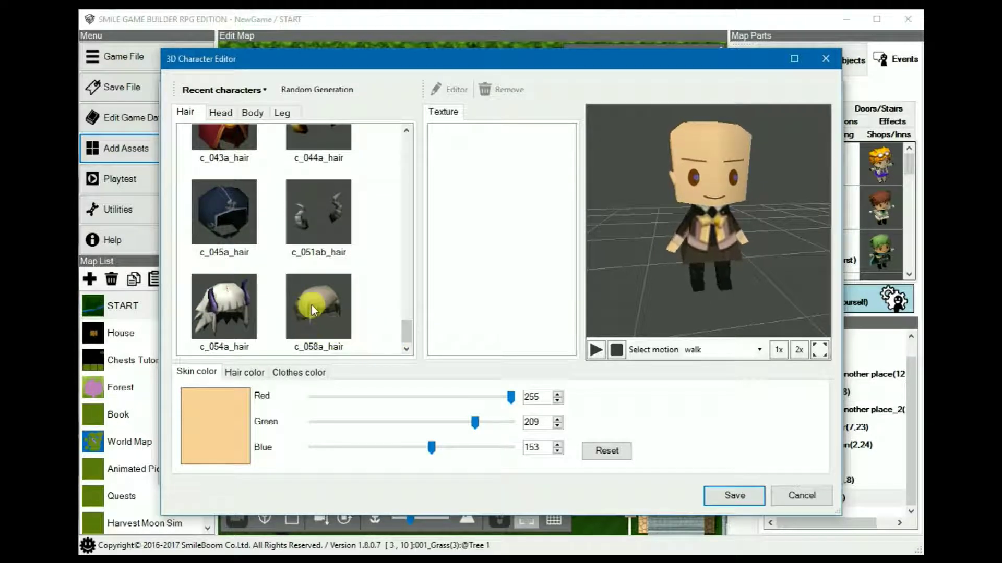
click(313, 310)
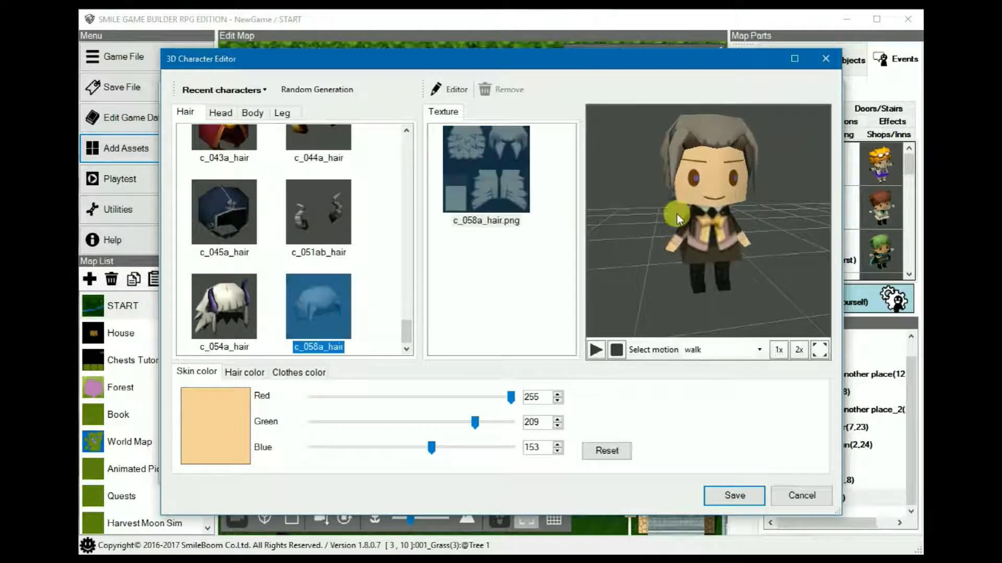
drag(681, 215, 401, 208)
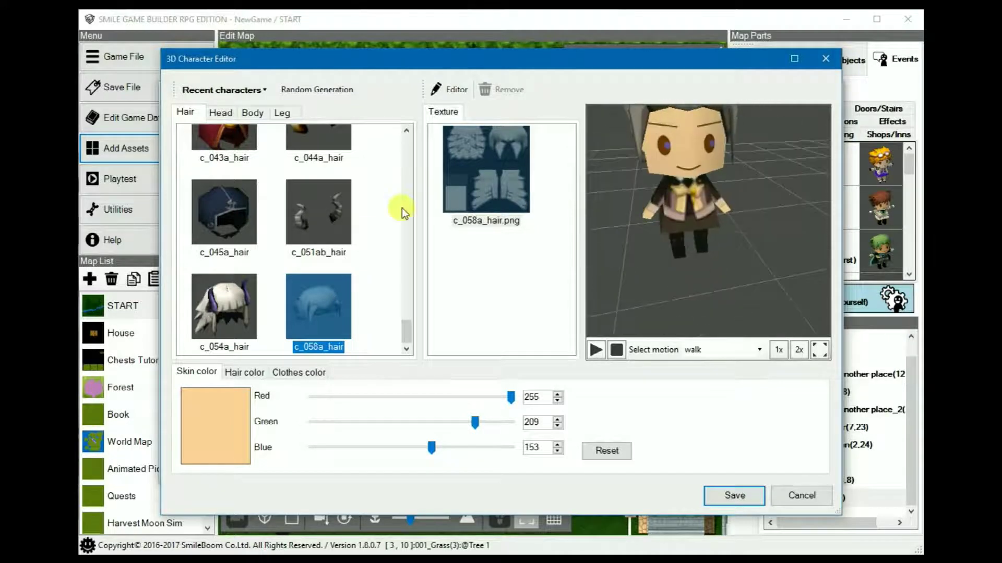
click(332, 205)
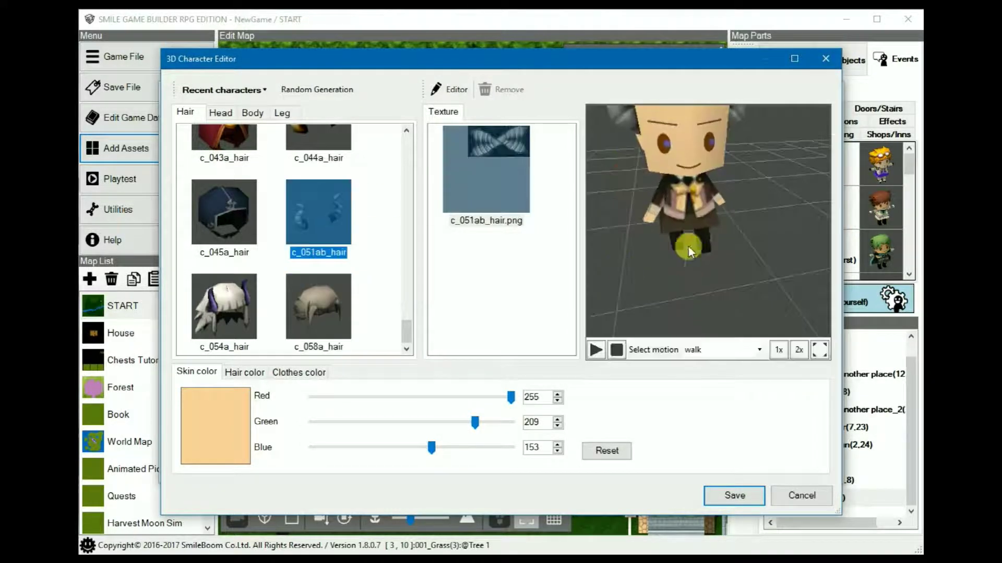
drag(687, 246, 714, 226)
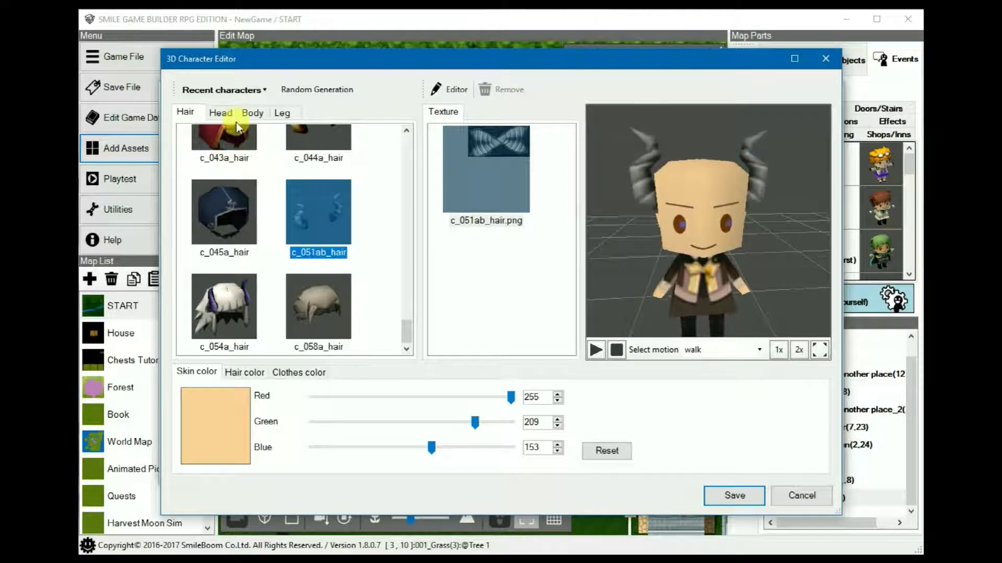
click(224, 112)
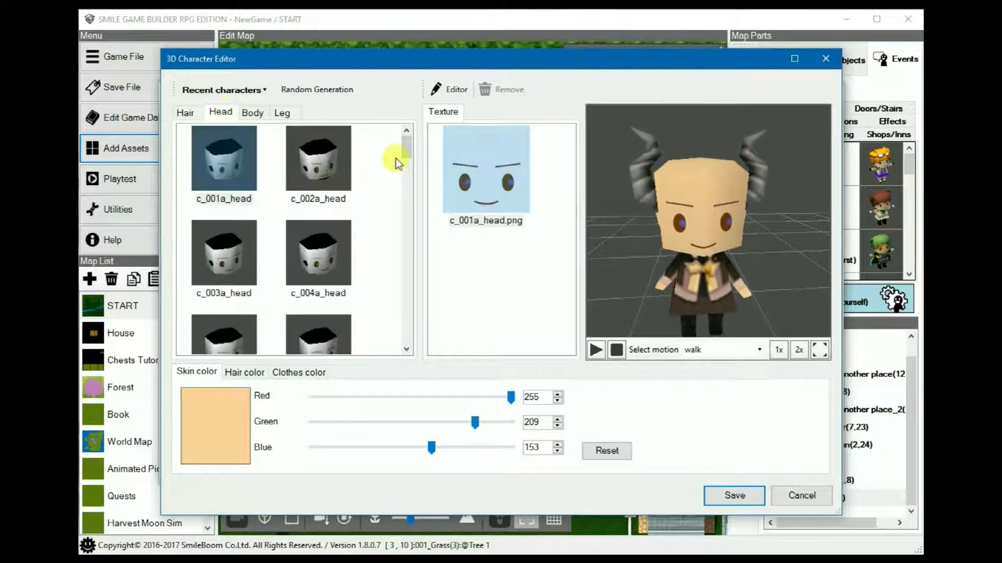
Try the masked c_051ab_head, then pick the skull head c_051a_head.
drag(406, 148, 395, 314)
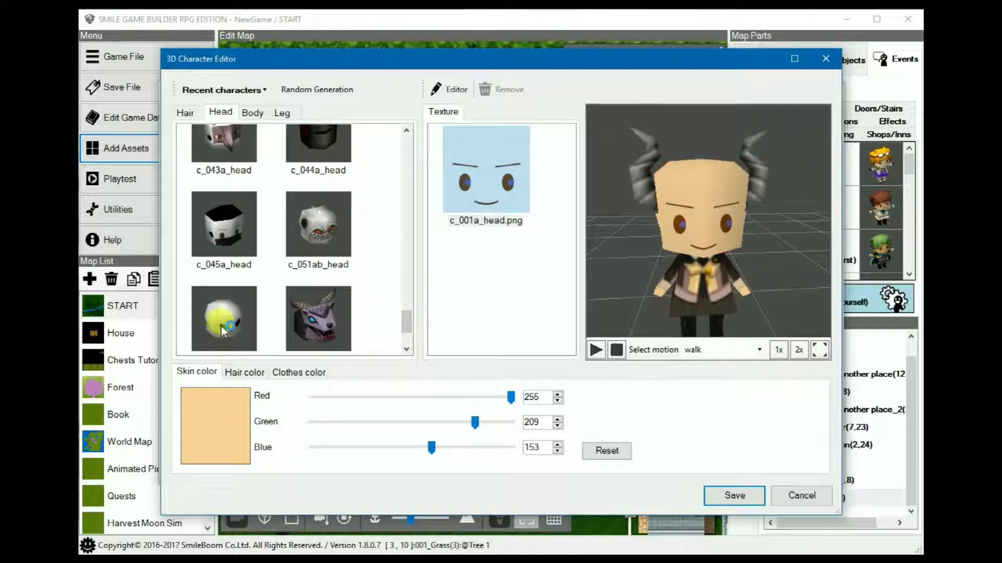
click(315, 223)
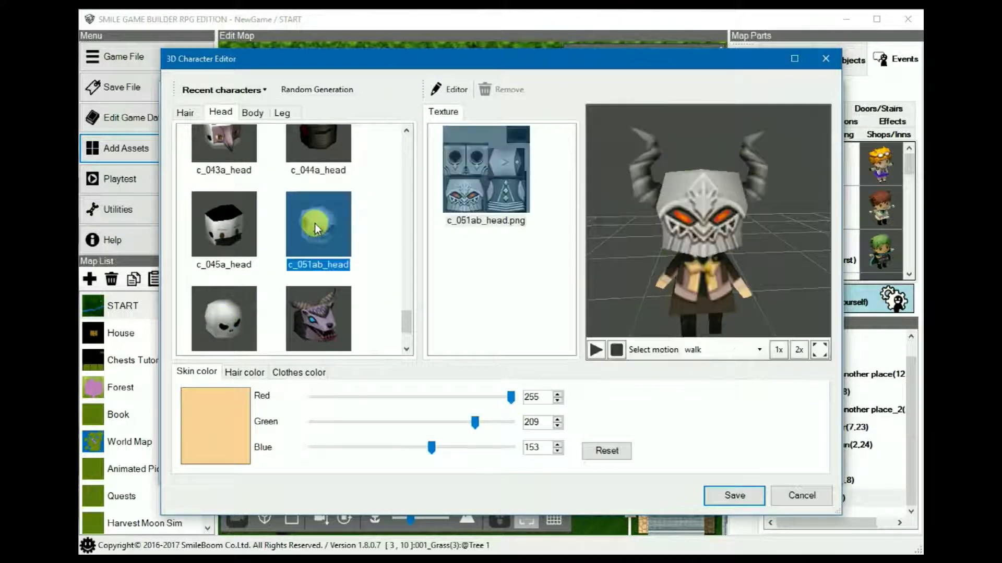
click(226, 316)
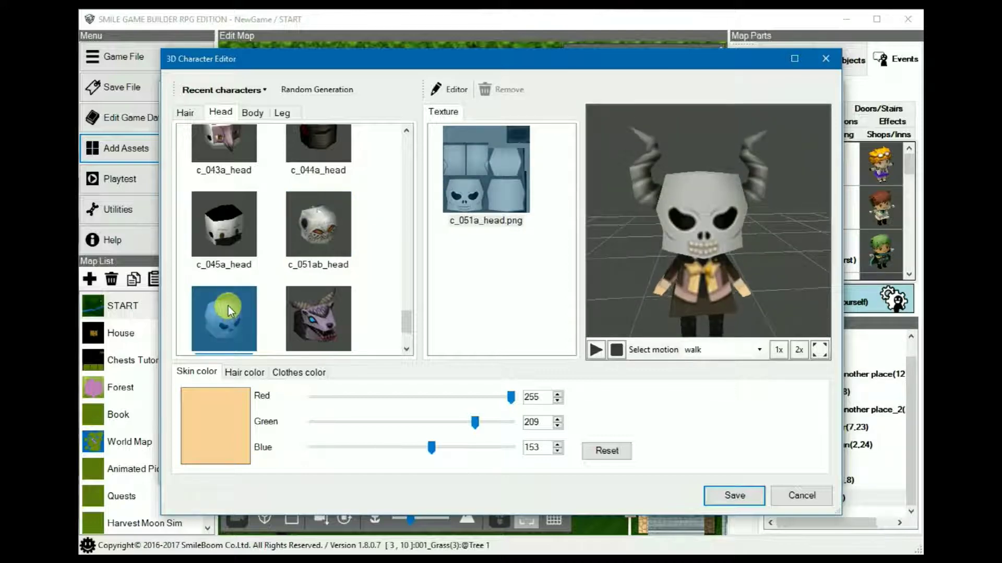
Try the red c_035ab_body outfit, then switch the body to the c_051a_body armour.
mouse_move(671, 227)
mouse_down()
mouse_move(712, 233)
mouse_move(655, 230)
mouse_up()
click(254, 118)
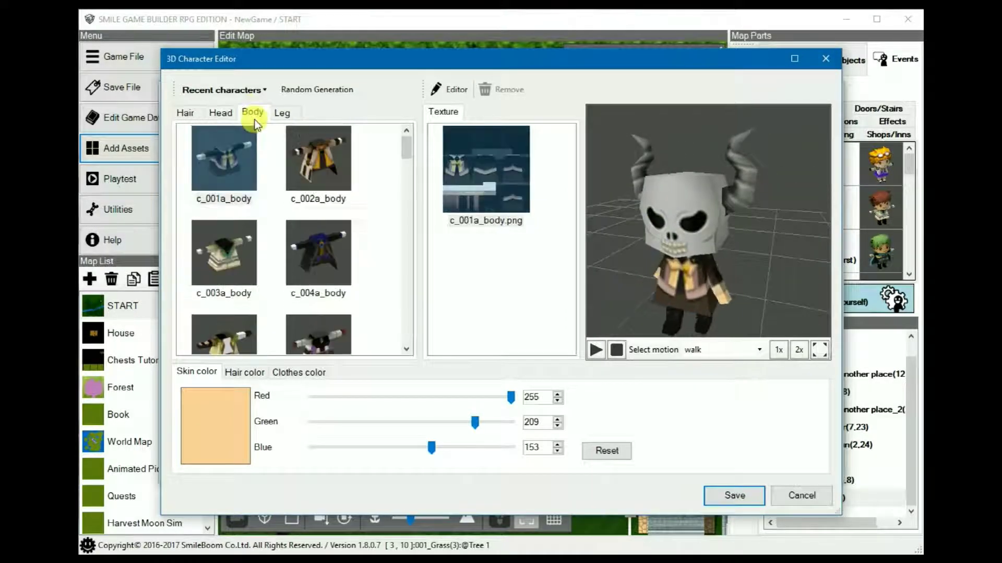
drag(406, 152, 427, 282)
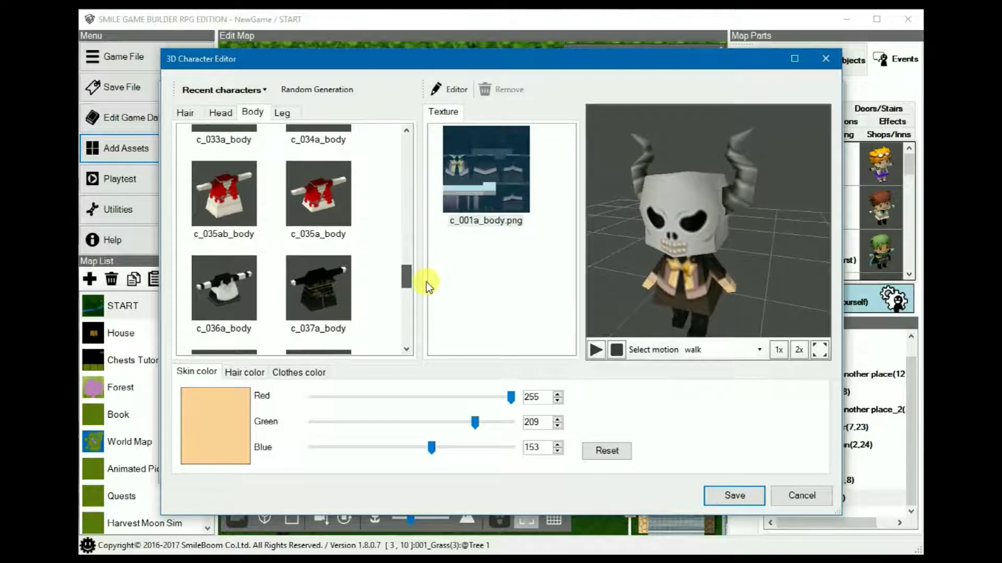
click(225, 199)
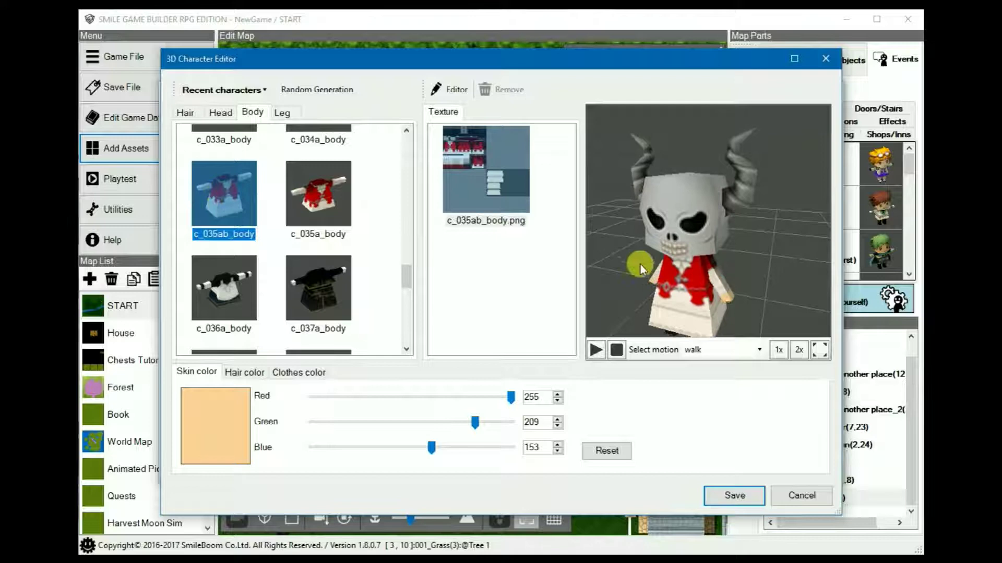
drag(640, 264, 571, 250)
drag(410, 275, 409, 333)
click(318, 223)
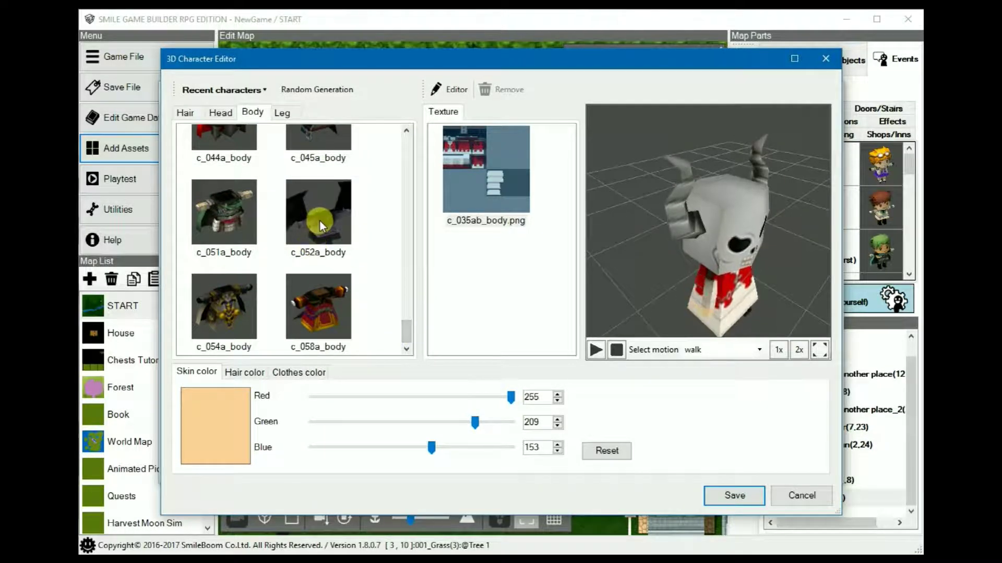
click(241, 223)
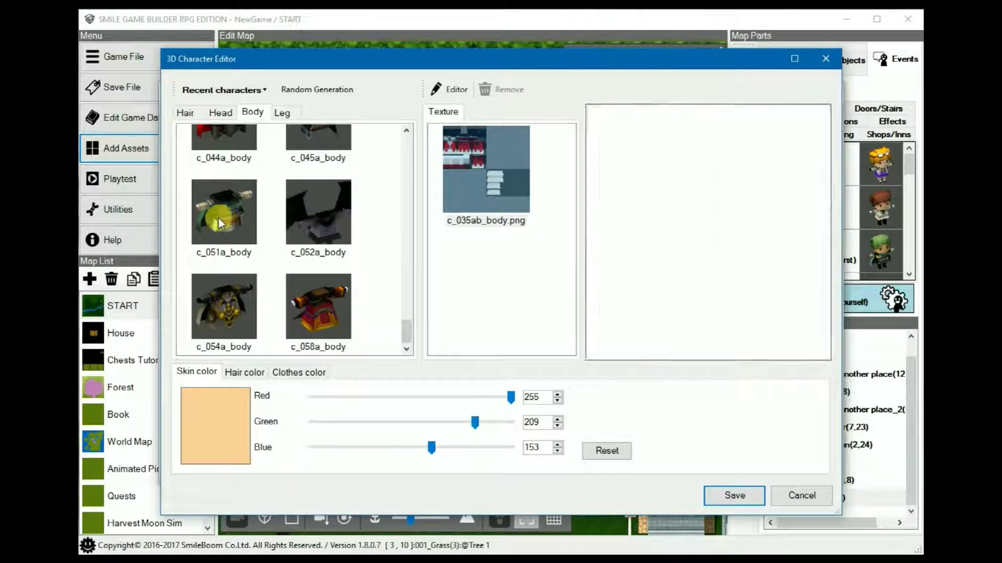
click(317, 220)
drag(680, 221, 656, 188)
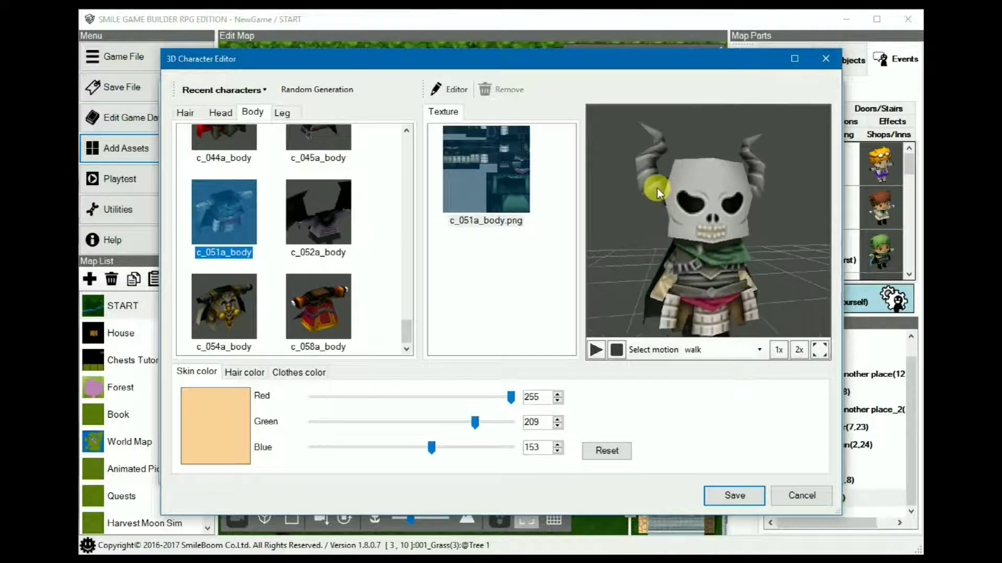
Apply the c_036a_leg legs, then try c_051a_leg further down the list.
click(281, 112)
click(324, 175)
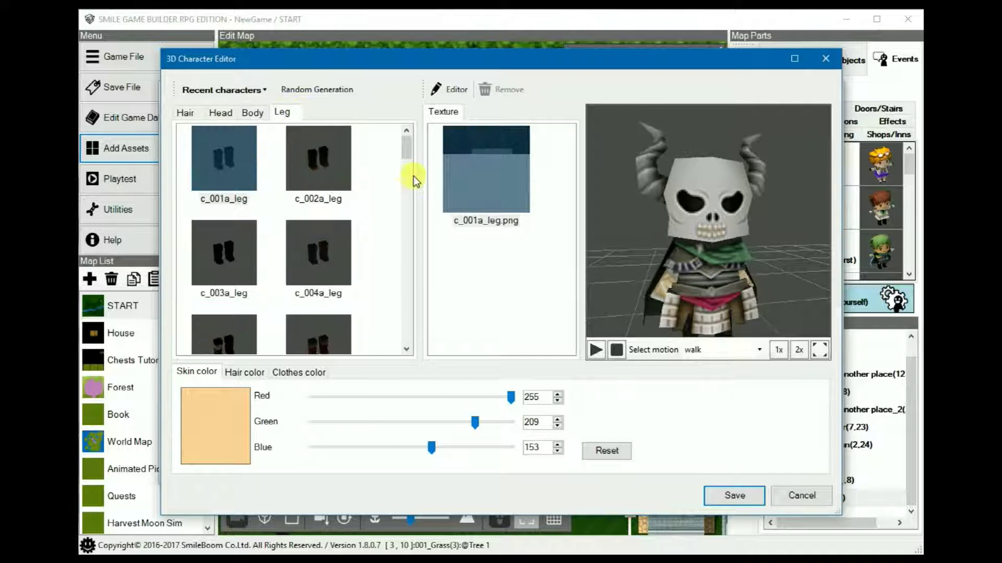
drag(410, 158, 421, 284)
click(336, 208)
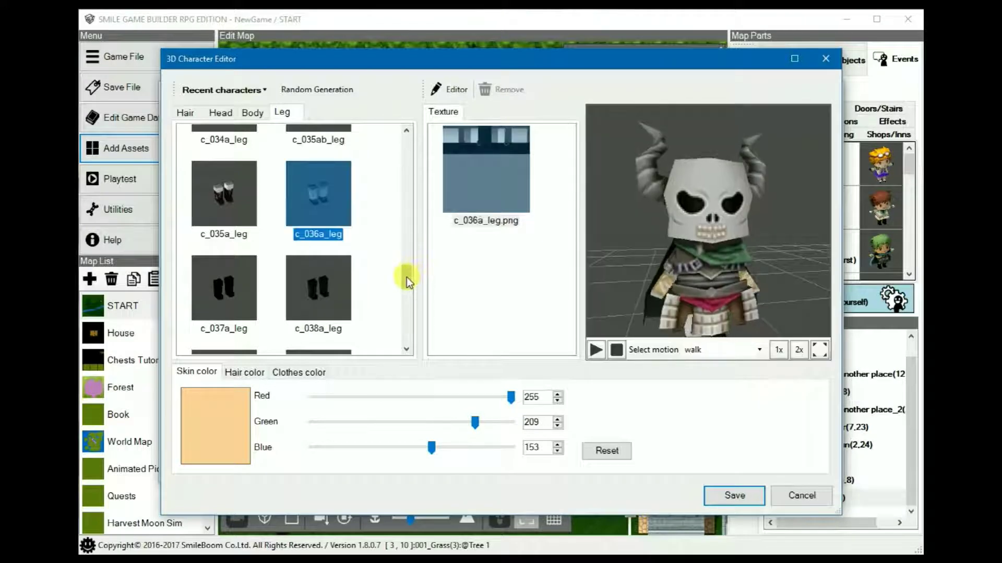
drag(406, 277, 402, 307)
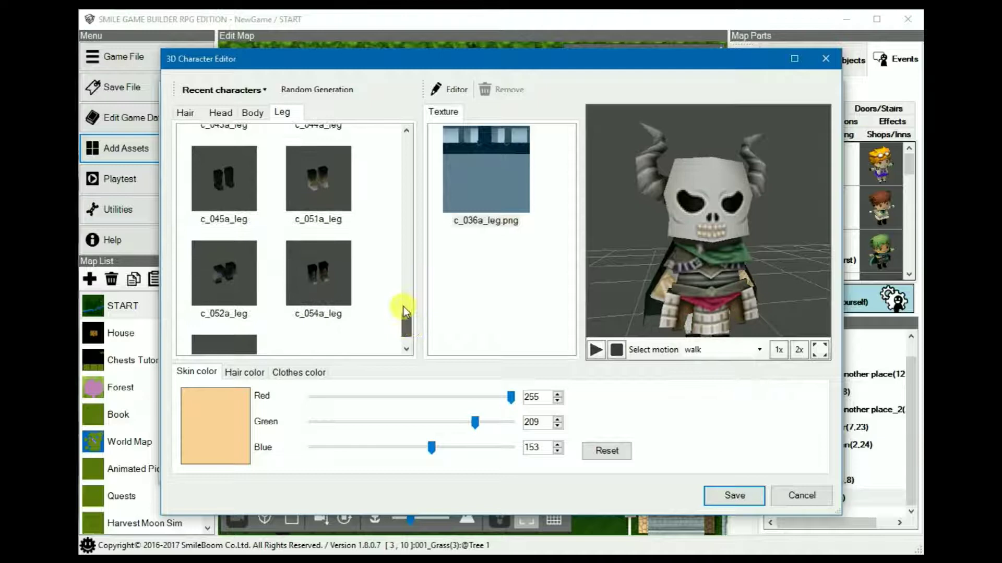
click(314, 211)
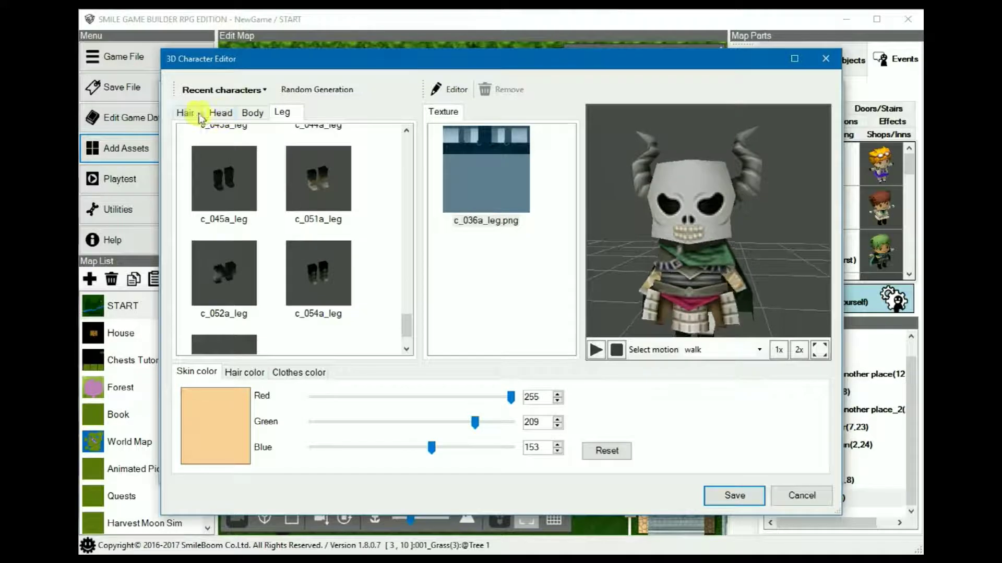
On the Head tab, preview a greener skin tint, then reset the skin colour.
click(227, 114)
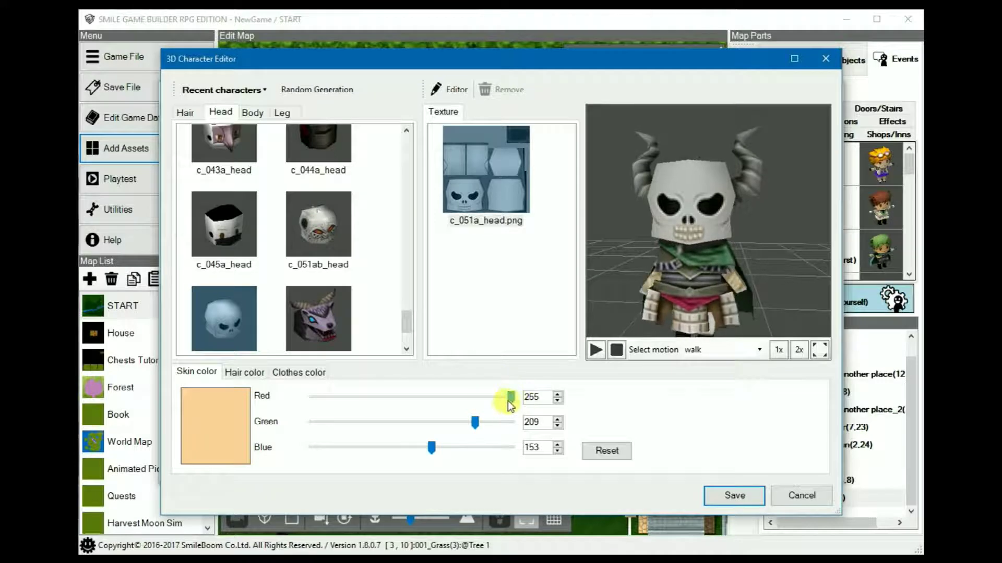
drag(508, 401, 452, 423)
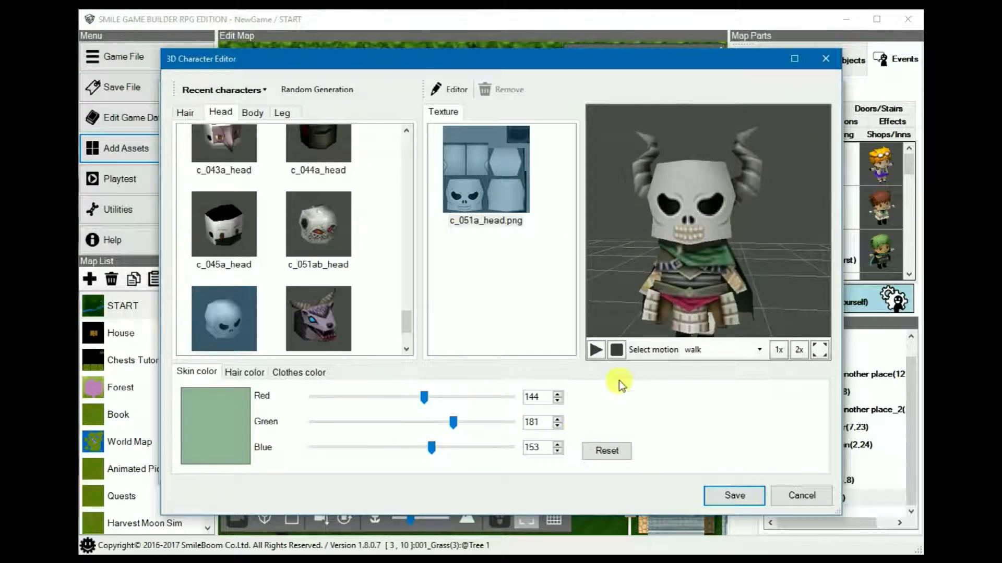
click(605, 452)
Preview a shifted, less saturated hair colour, then reset the hair colour.
click(245, 373)
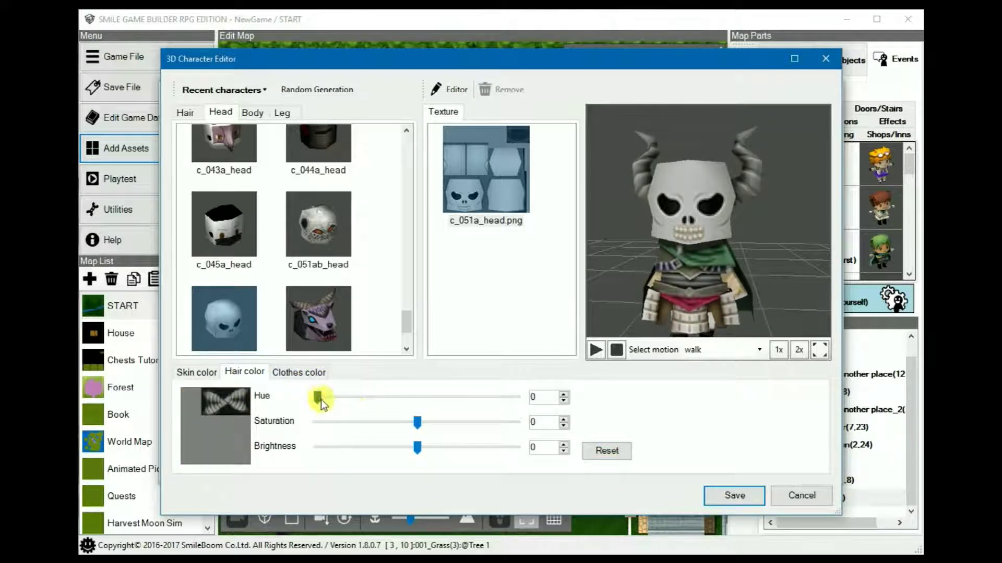
drag(320, 400, 420, 418)
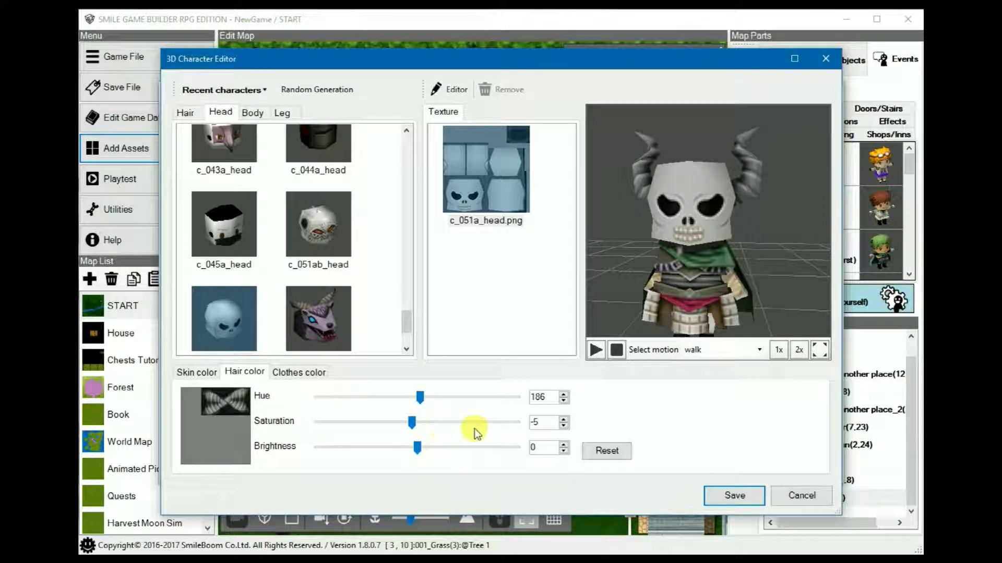
drag(444, 425, 462, 448)
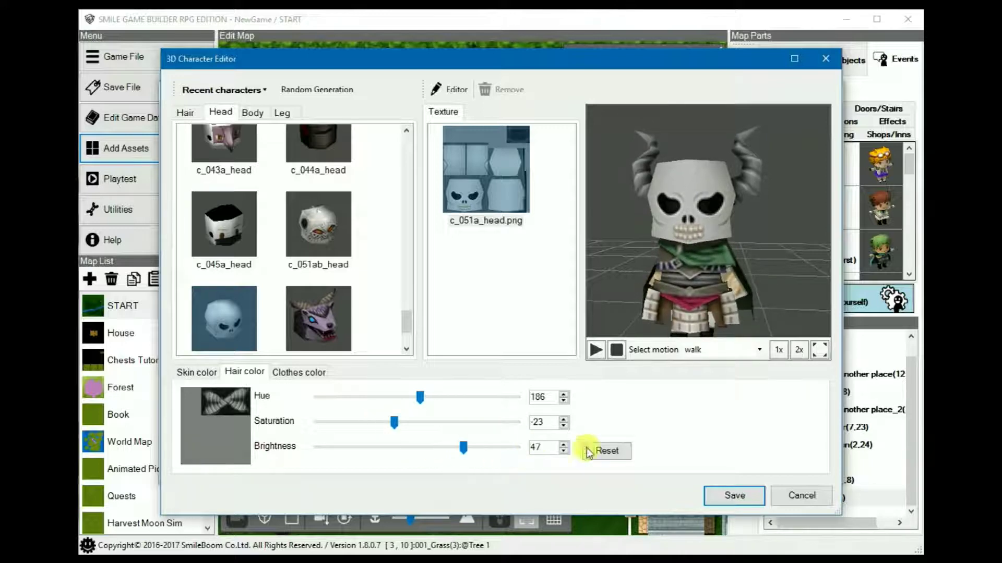
click(589, 452)
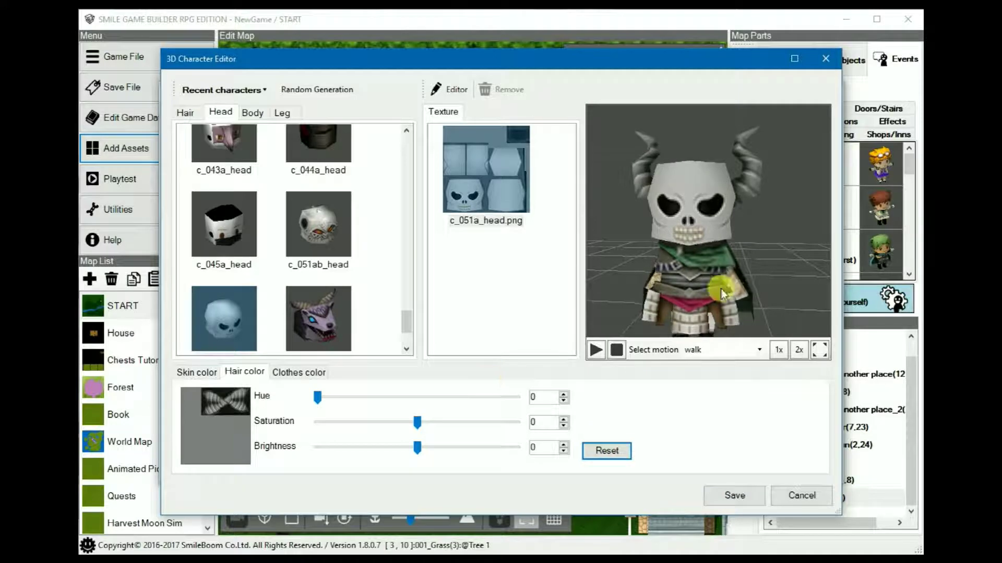
Preview the clothes hue at about 120, then reset the clothes colour to default.
click(310, 372)
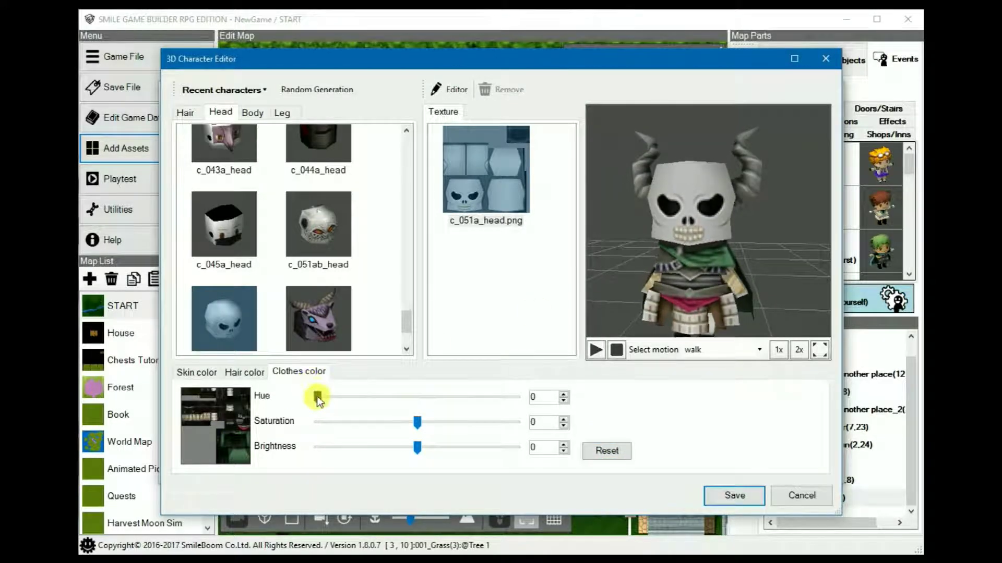
drag(317, 397, 291, 378)
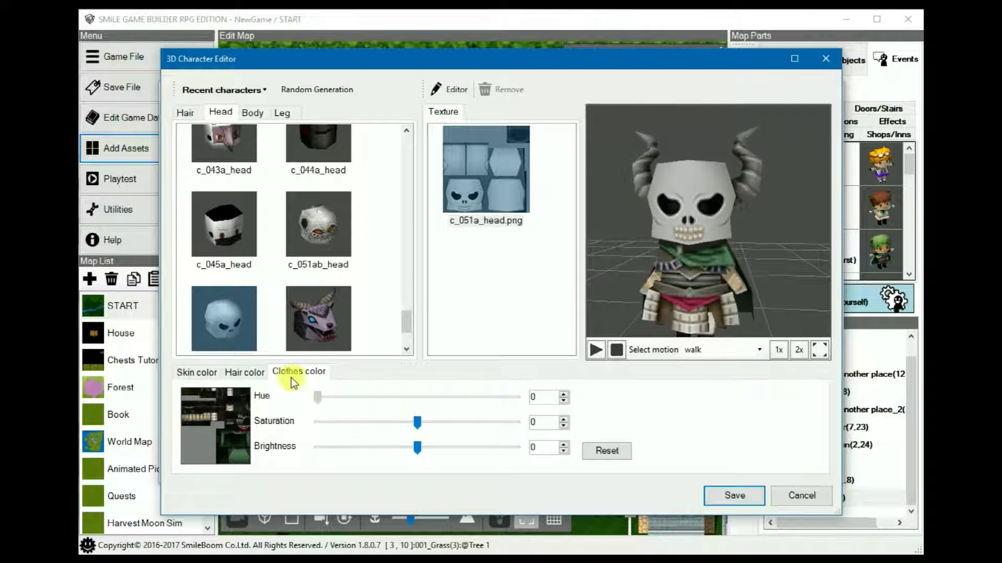
drag(408, 398, 386, 396)
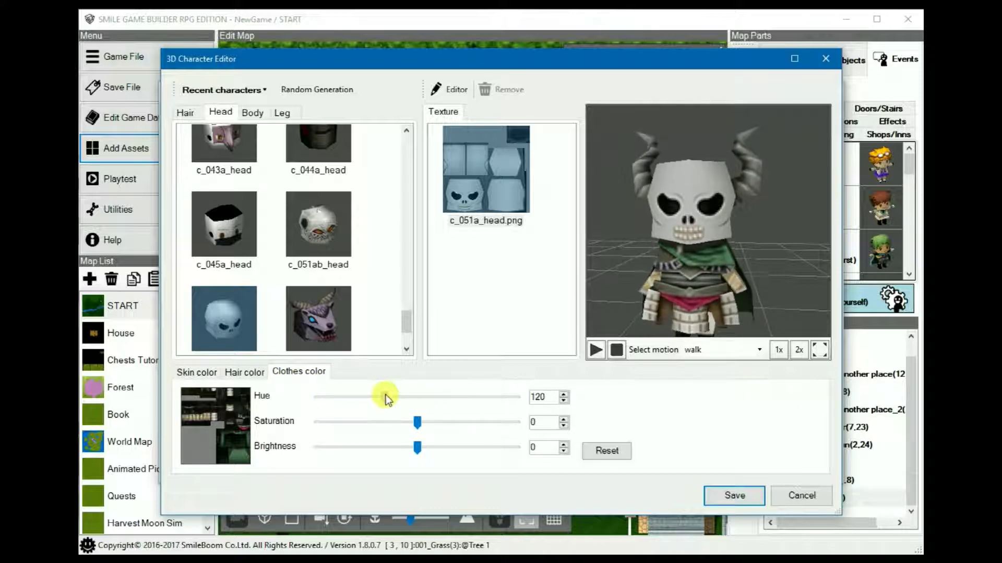
click(600, 452)
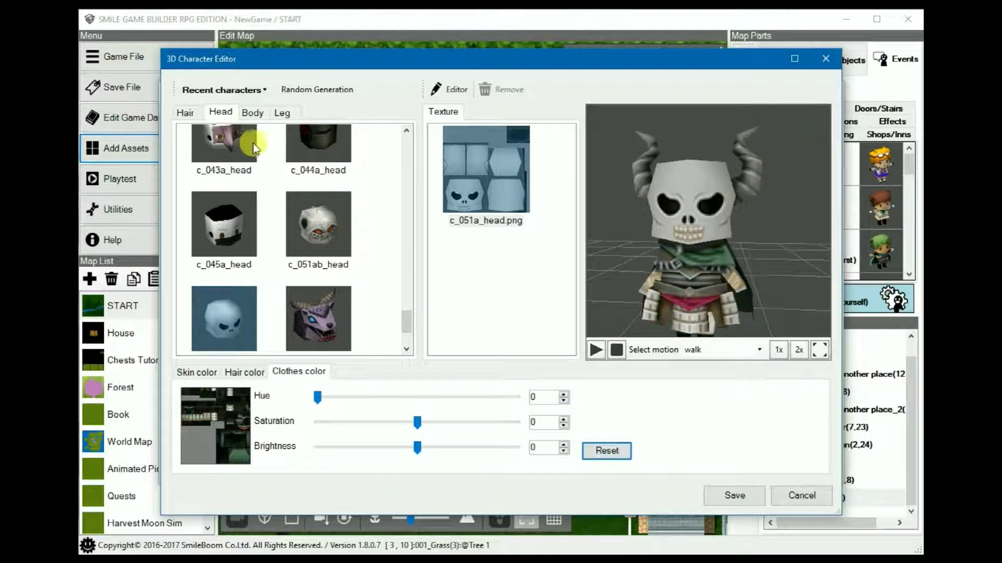
Select the c_051a_head texture and preview the wait motion from side and front.
click(485, 172)
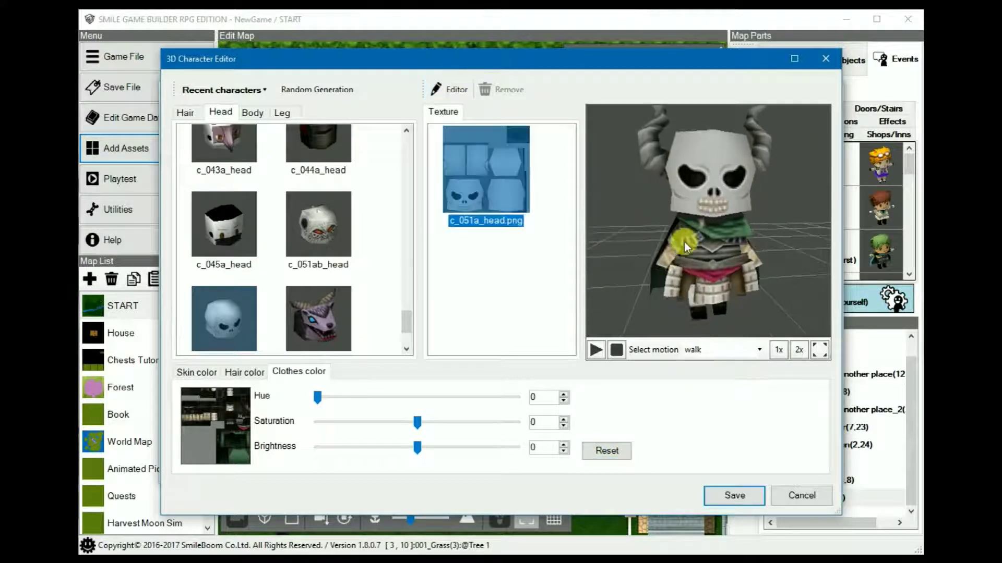
click(710, 349)
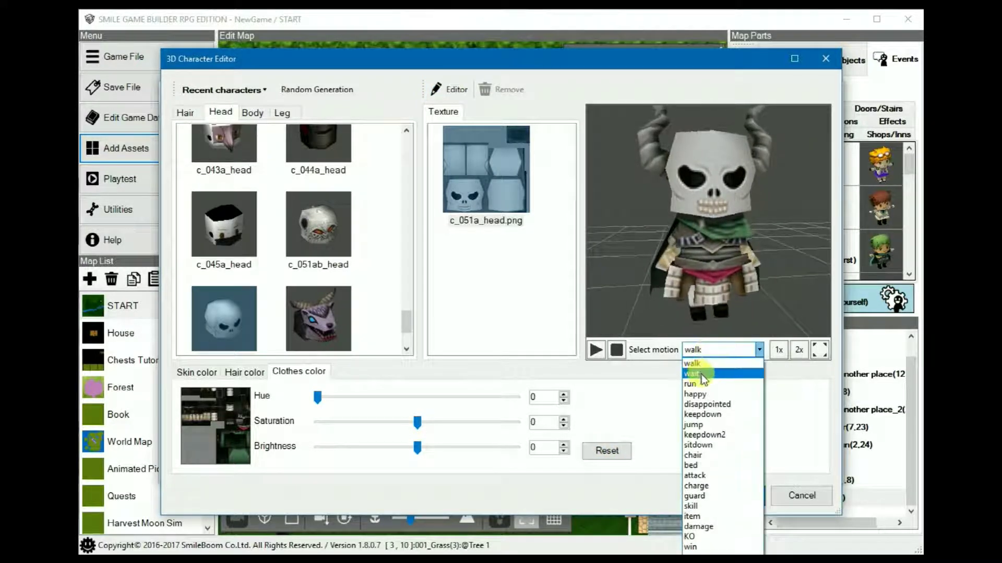
click(702, 374)
drag(688, 247, 734, 246)
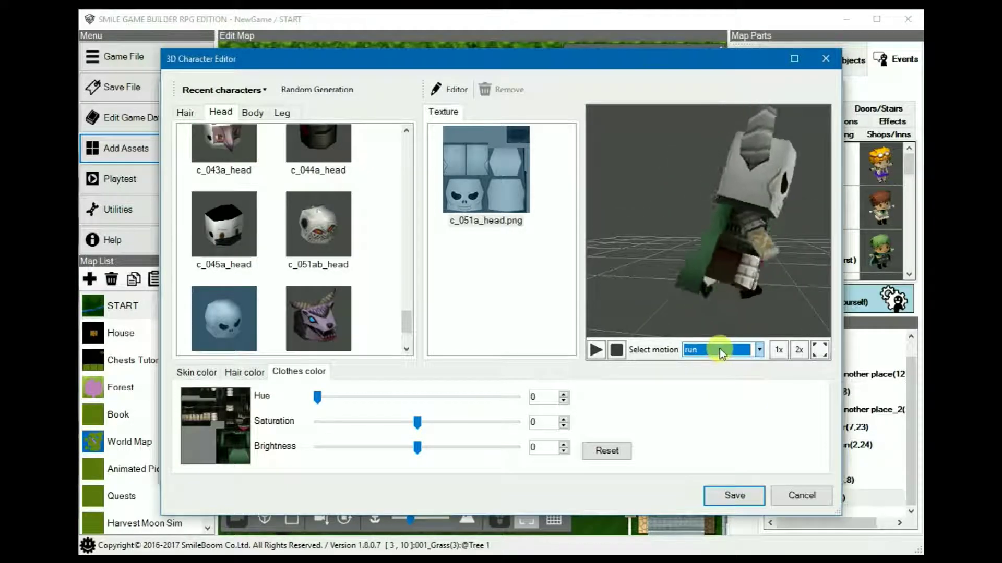
scroll(720, 349, down, 2)
drag(741, 240, 715, 246)
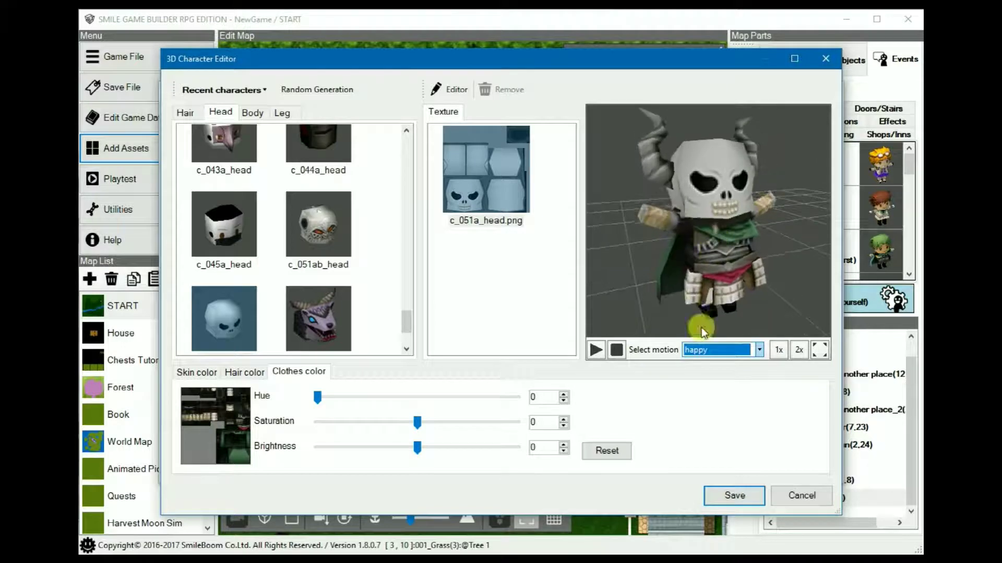
Preview the KO motion from the side, then show the body parts list.
click(726, 350)
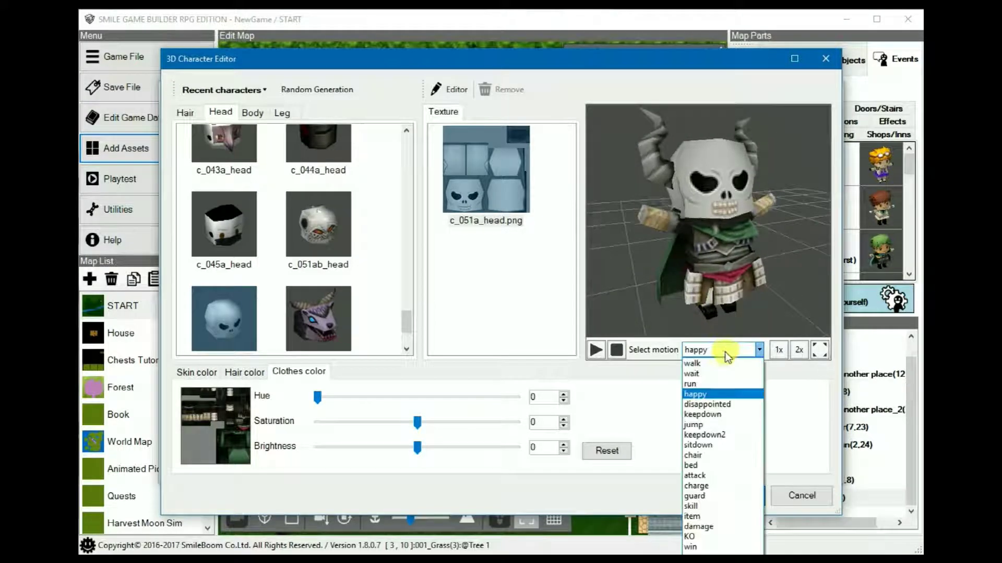
click(700, 536)
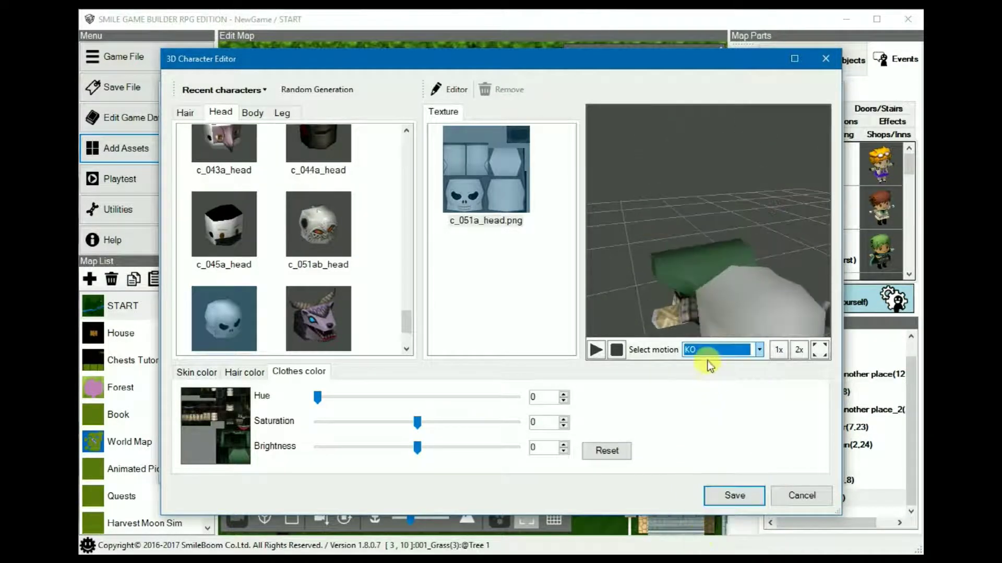
scroll(719, 354, up, 3)
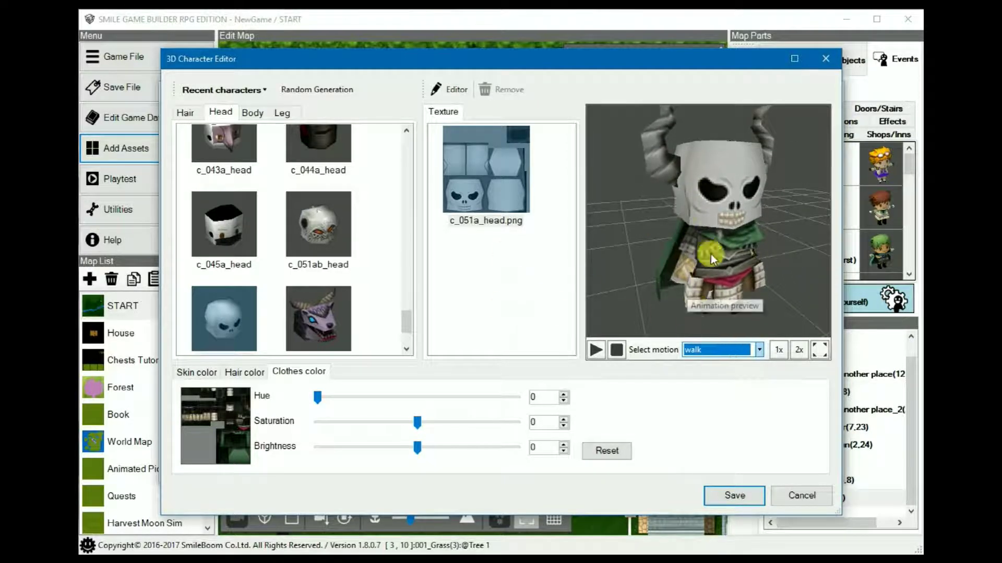
drag(710, 255, 561, 188)
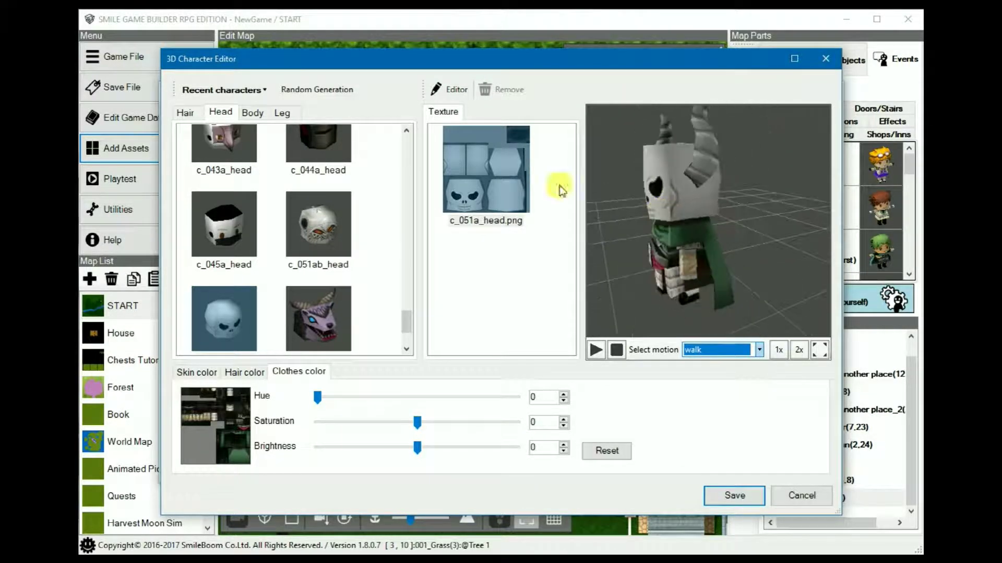
click(253, 113)
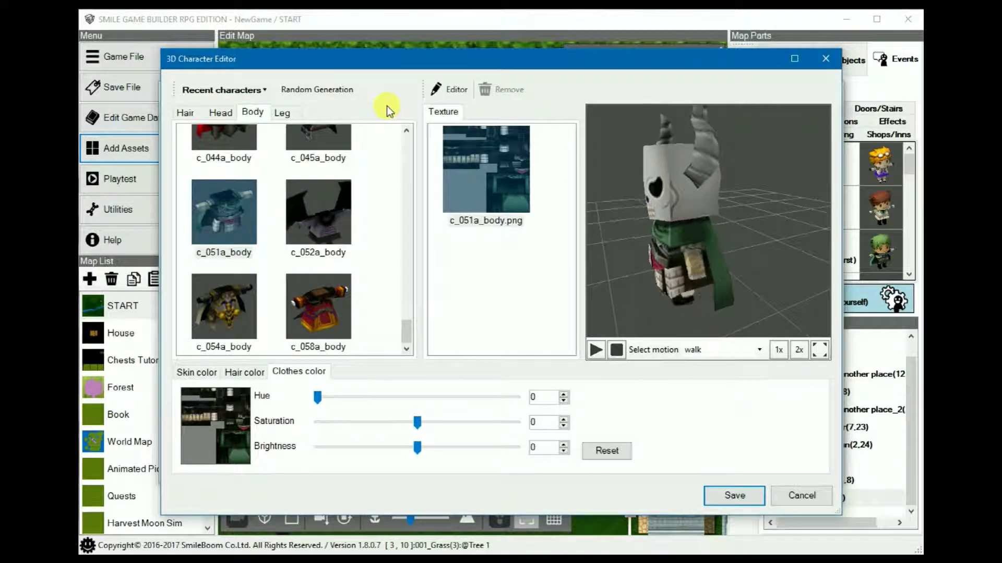
Open the body texture in the Dot editor and try x1, x4 and x8 magnification.
click(452, 92)
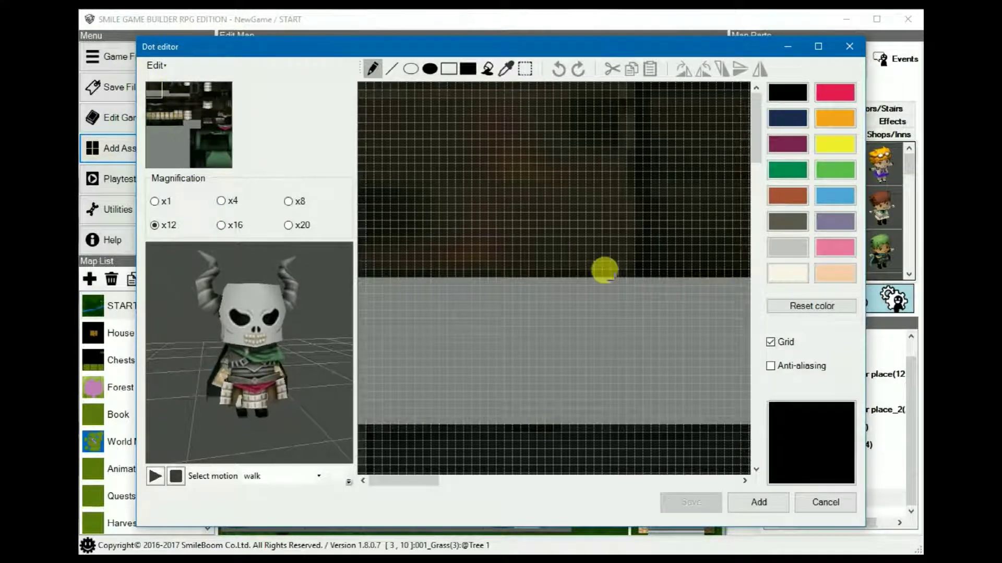
scroll(600, 268, down, 5)
scroll(595, 270, down, 2)
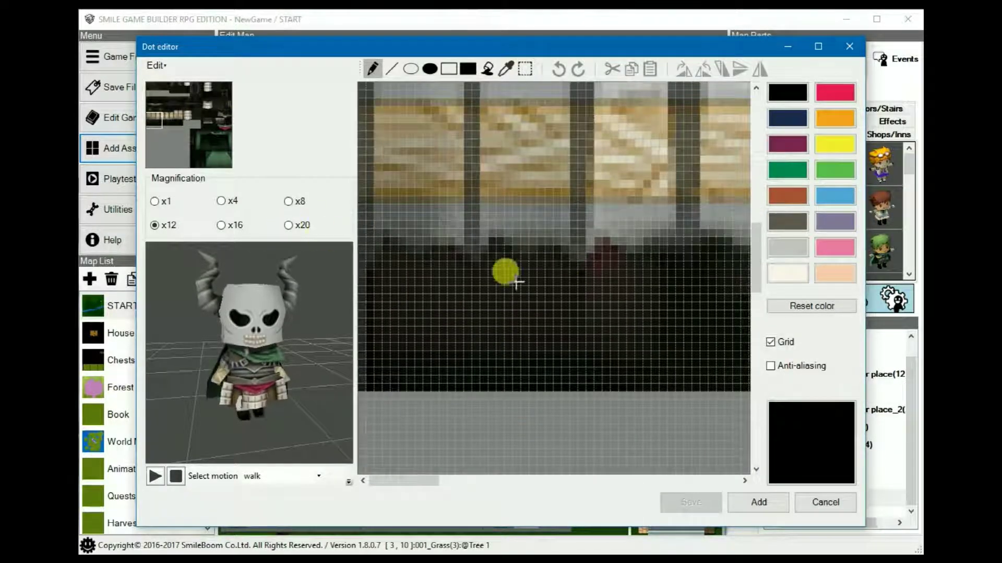
scroll(554, 284, up, 4)
scroll(559, 289, down, 4)
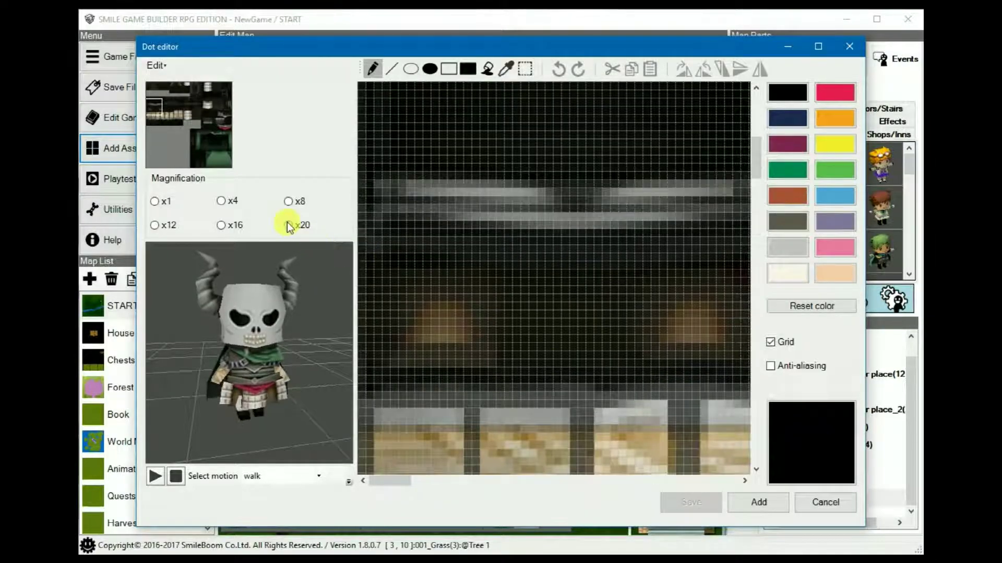
scroll(544, 259, up, 2)
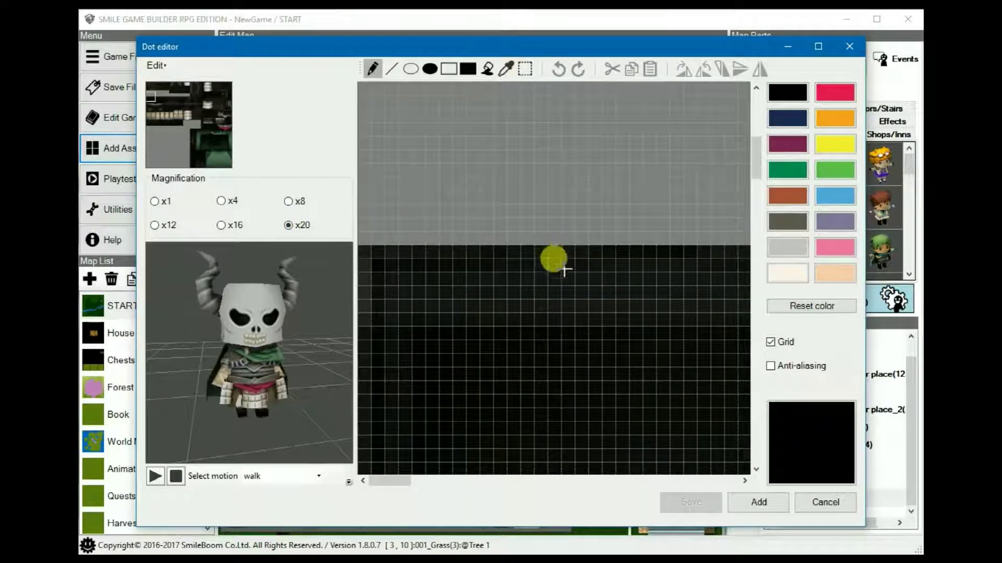
click(153, 203)
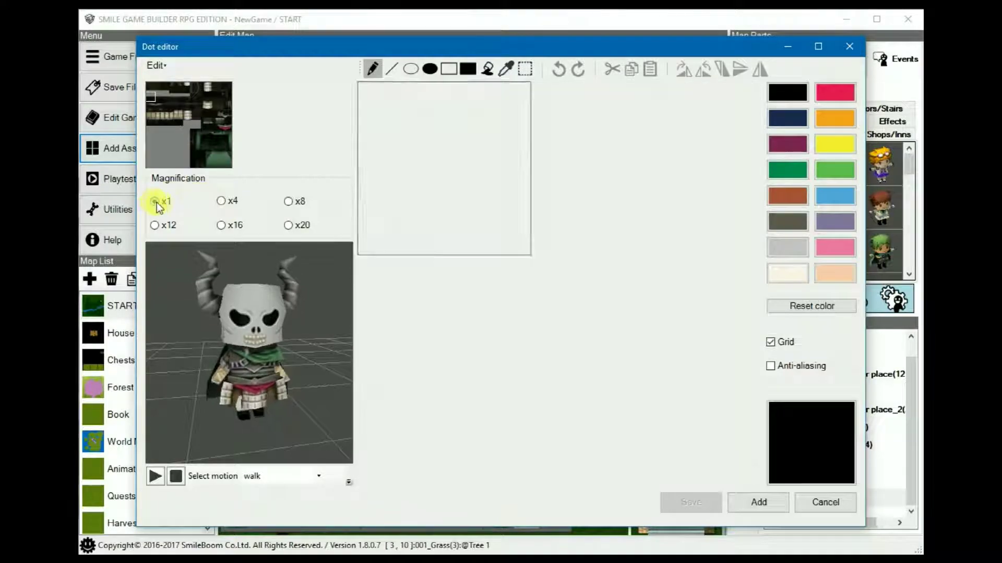
click(230, 203)
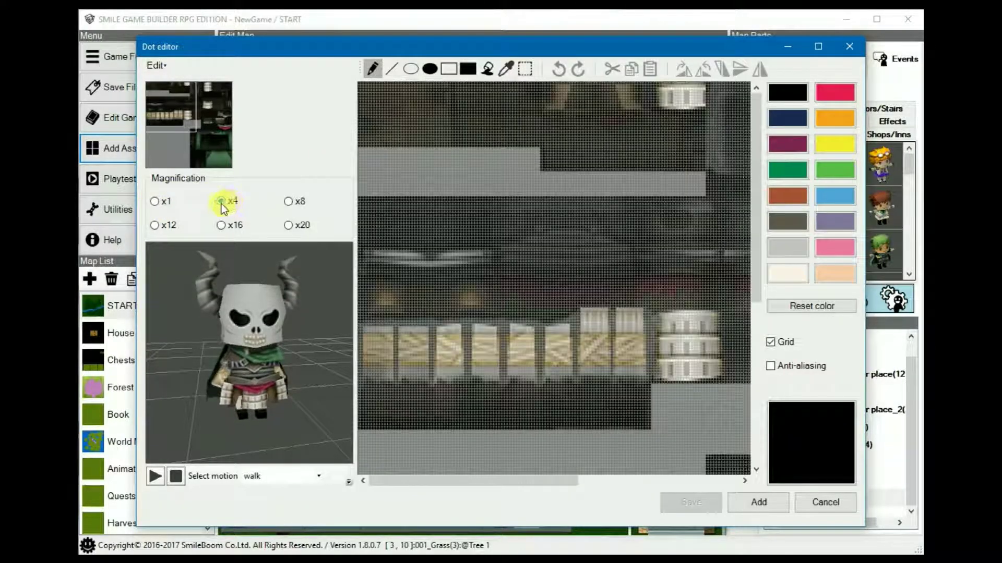
click(289, 202)
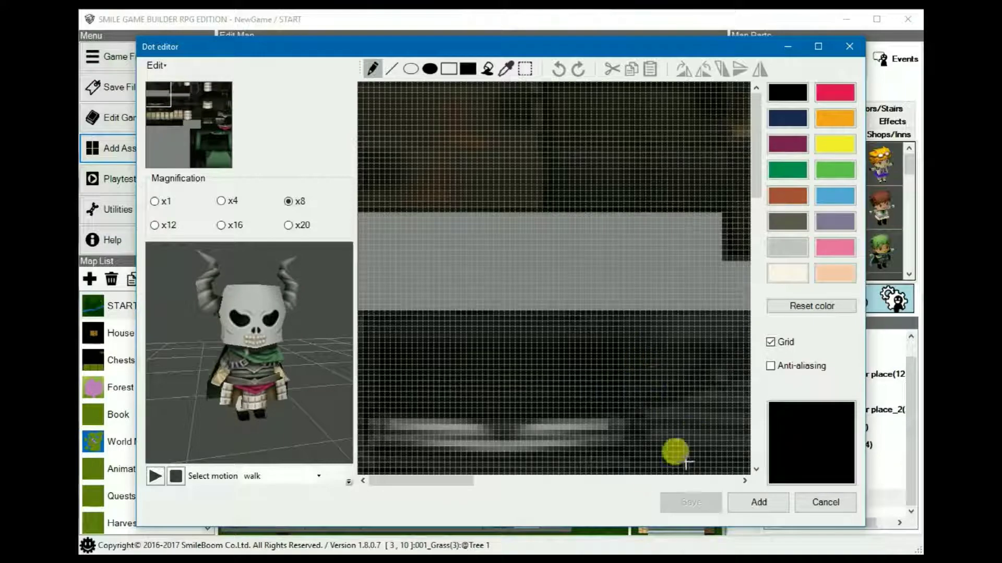
Bring the green cloak panel into view, turn the preview to its back, and set x4.
drag(454, 483, 628, 509)
drag(753, 167, 720, 433)
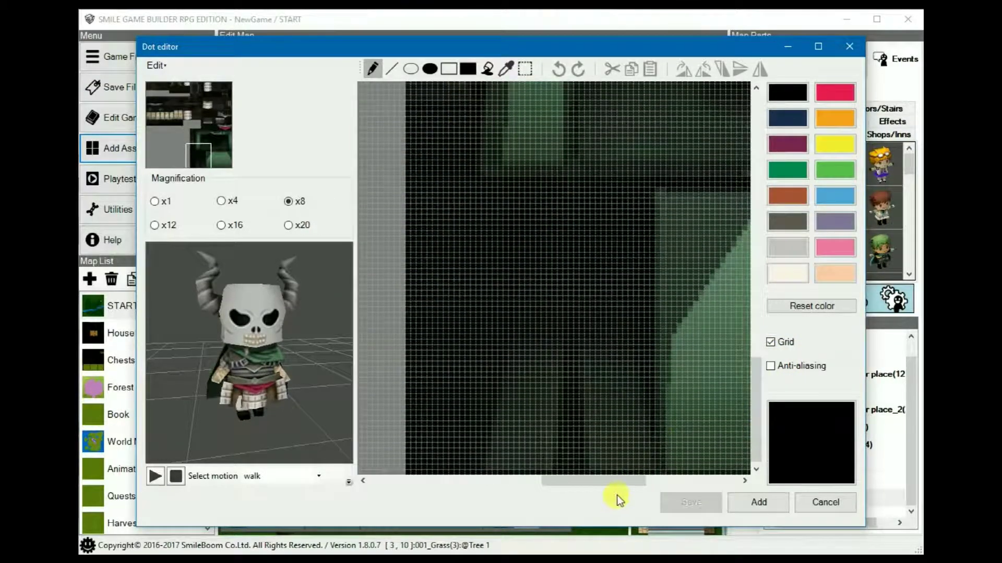
drag(617, 496, 699, 489)
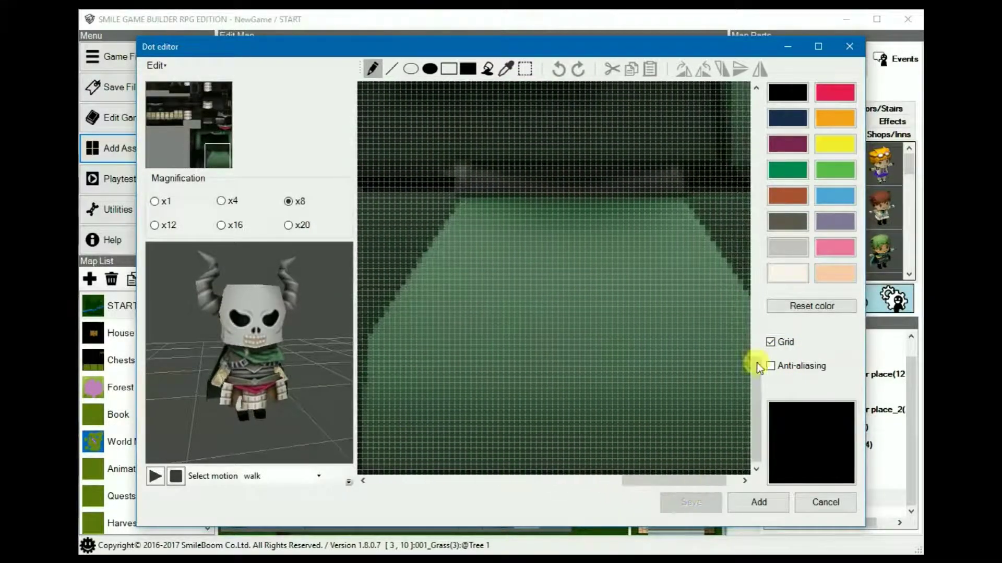
drag(256, 343, 372, 335)
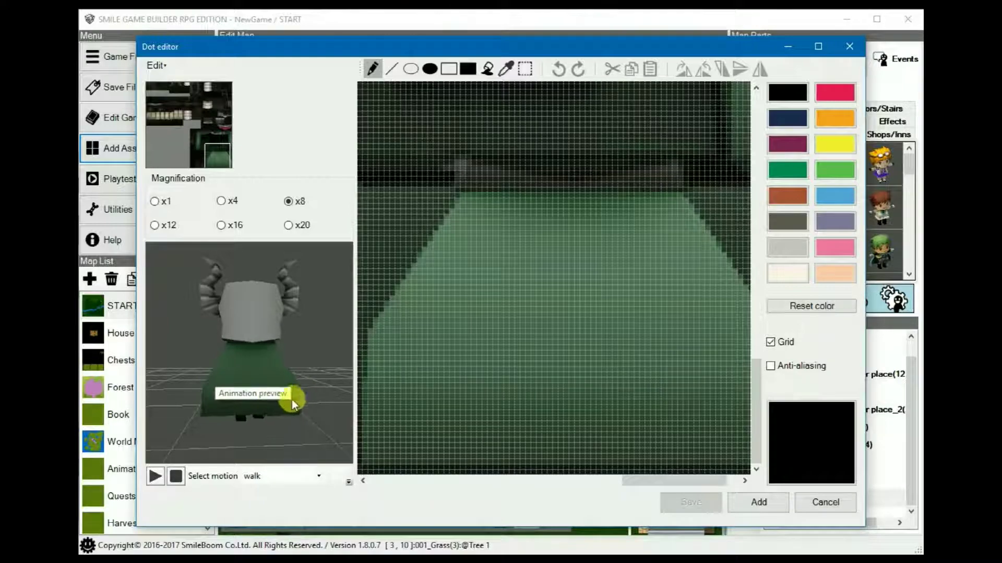
click(222, 203)
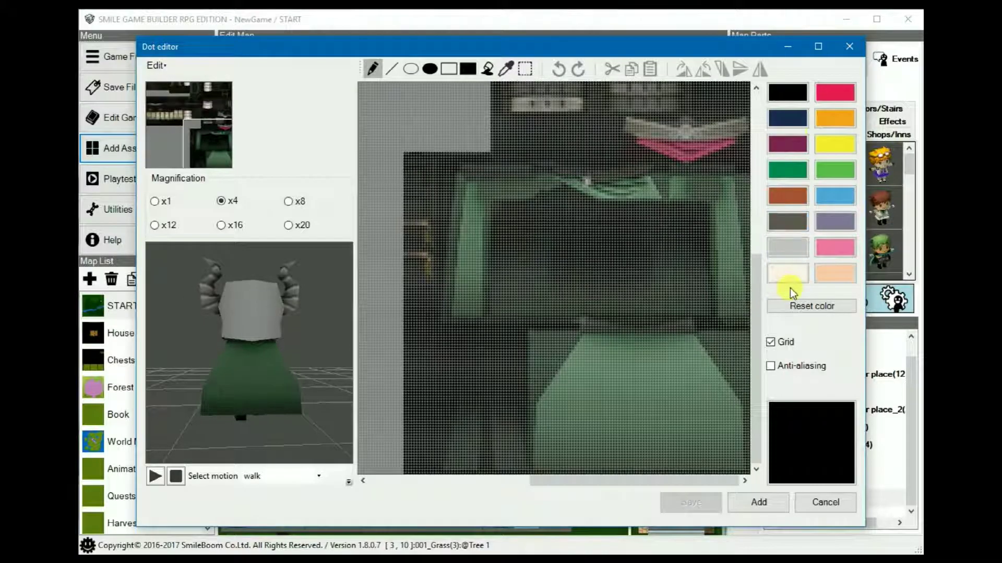
Make cream the painting colour, sketch a trial loop on the green panel, then undo it.
click(796, 273)
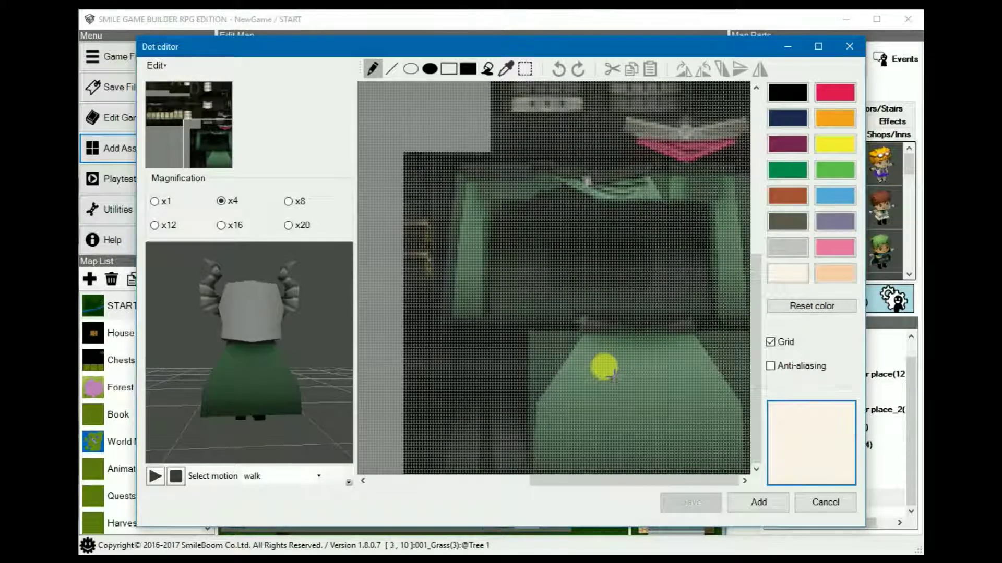
mouse_move(613, 382)
mouse_down()
mouse_move(634, 438)
mouse_move(665, 443)
mouse_move(678, 418)
mouse_move(660, 375)
mouse_move(626, 365)
mouse_move(616, 385)
mouse_move(644, 402)
mouse_move(622, 370)
mouse_up()
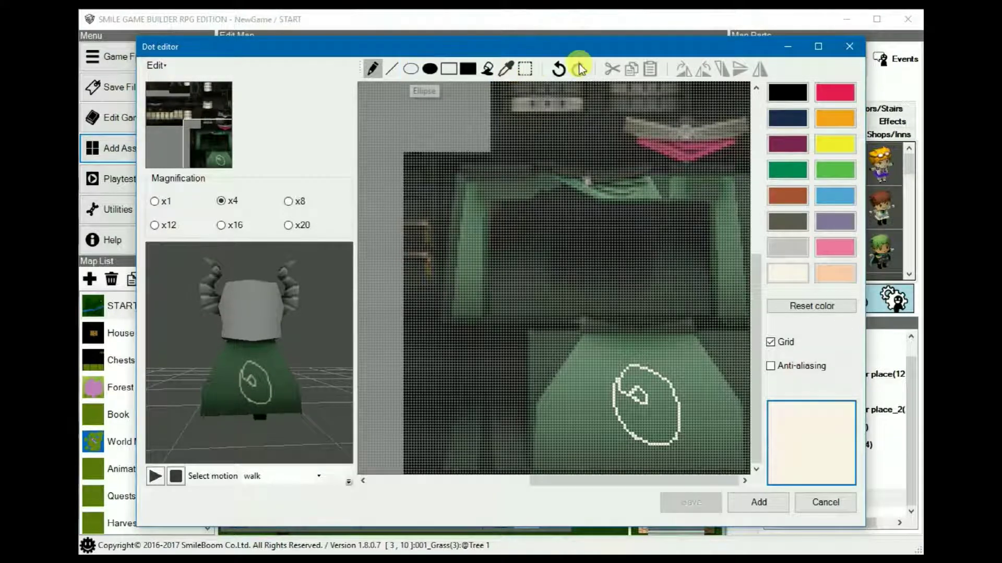
click(559, 70)
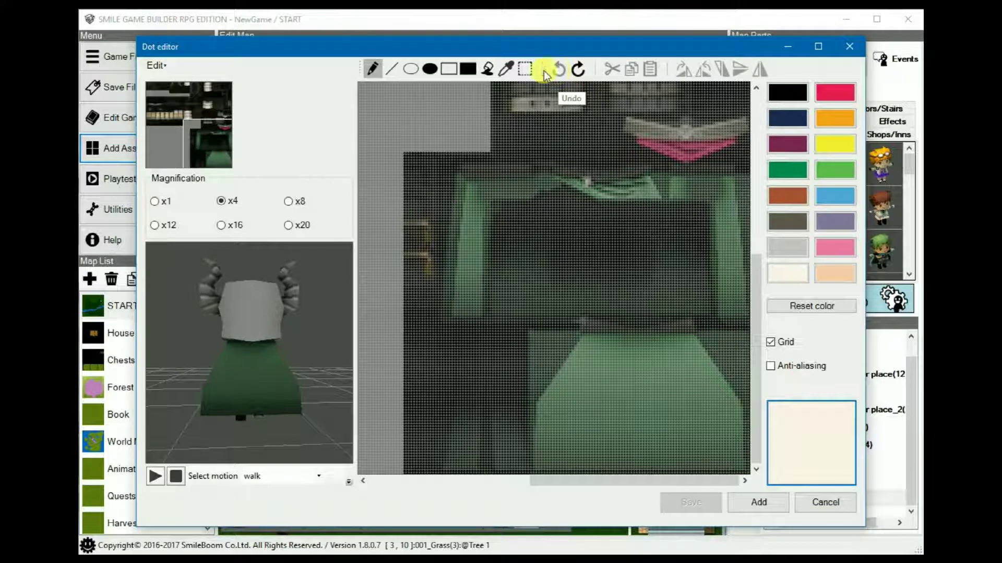
Draw two filled cream ellipses on the green back panel, forming a two-lobed shape.
click(435, 70)
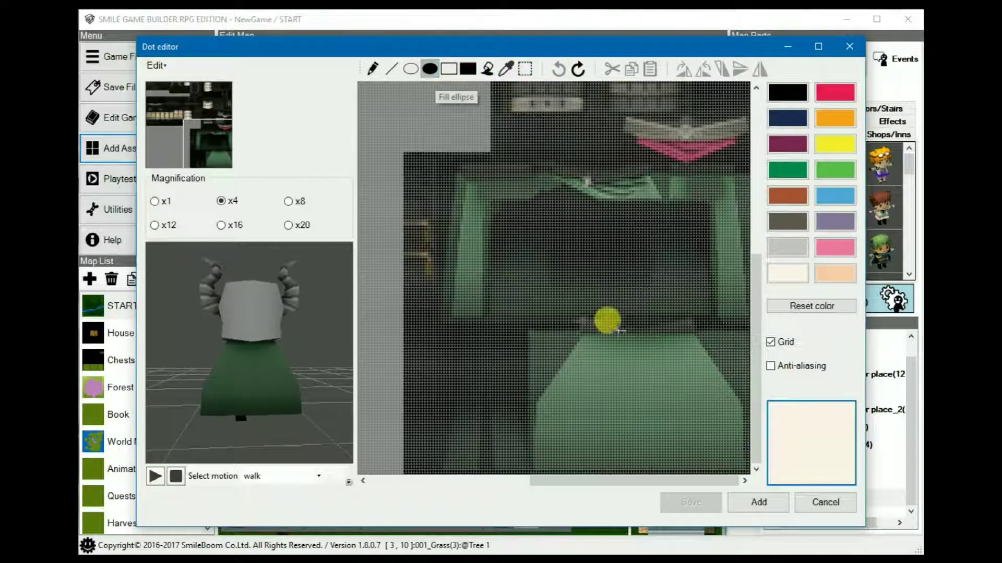
drag(585, 383, 699, 446)
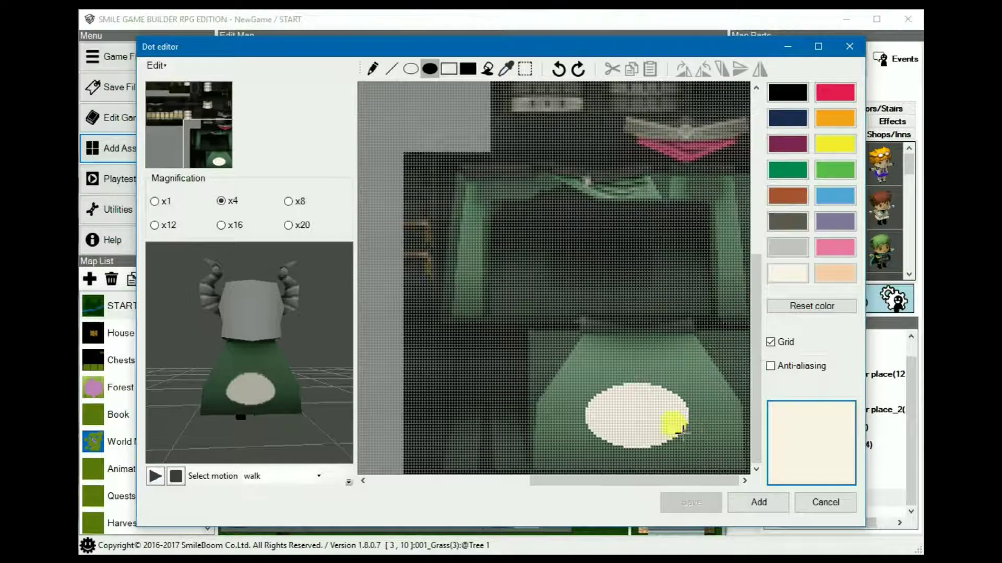
drag(612, 356, 655, 386)
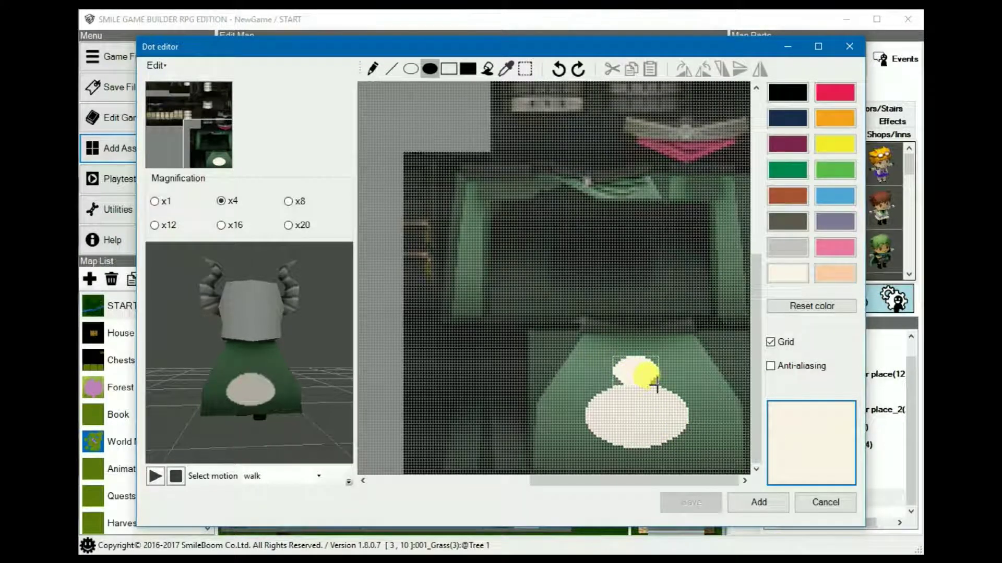
Change the swatch to peach (Lum 208) and draw a peach ellipse inside the cream shape.
double_click(792, 272)
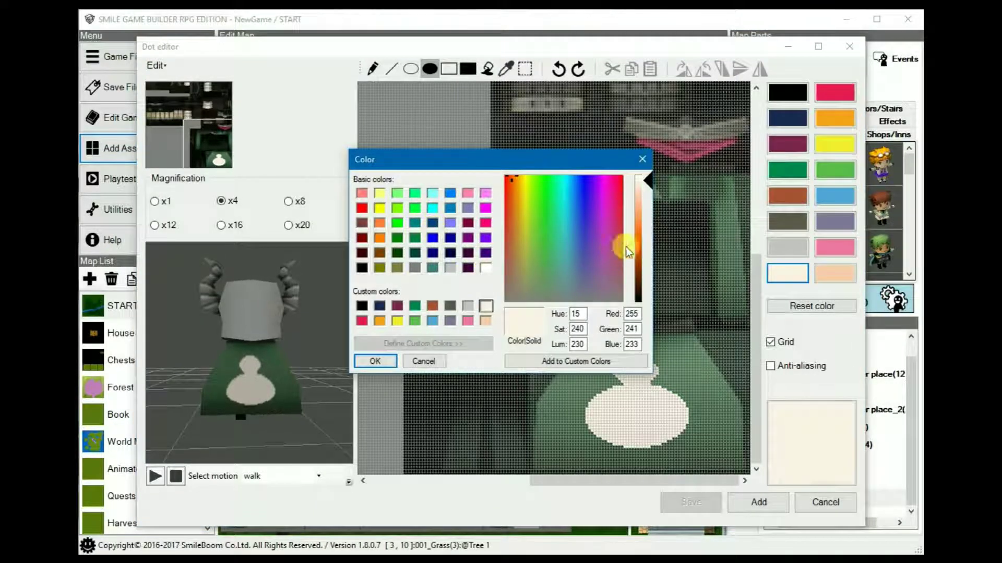
drag(643, 182, 643, 192)
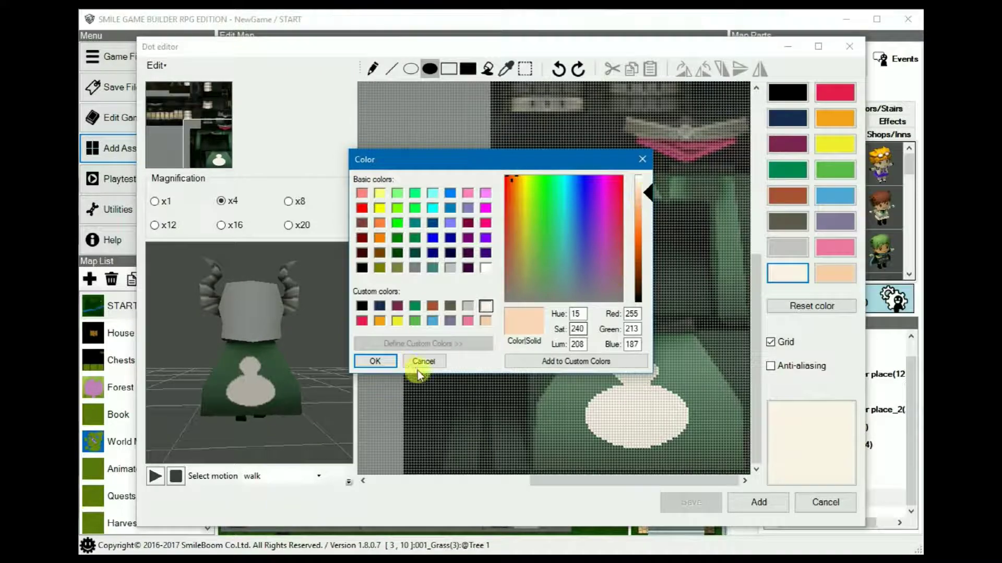
click(375, 361)
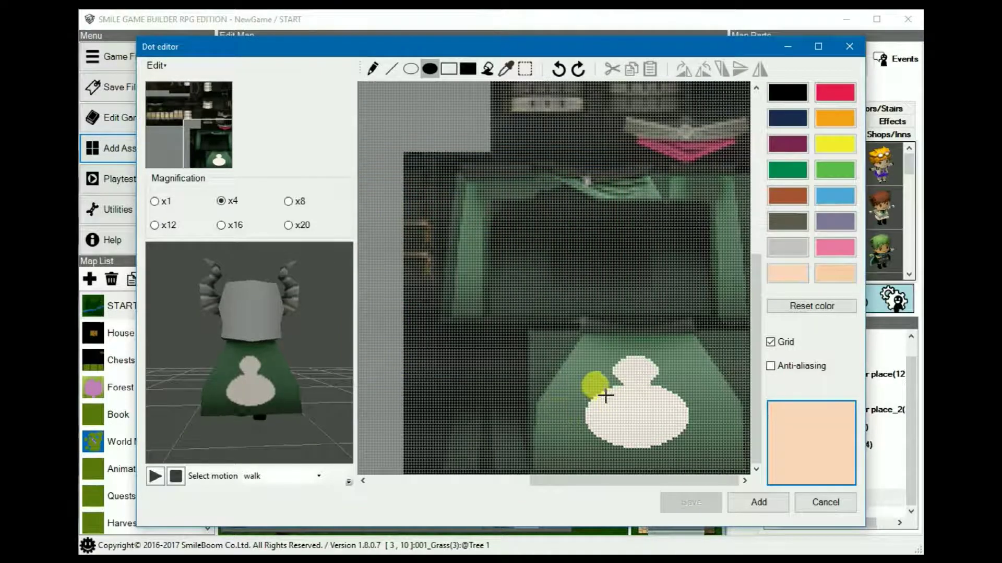
click(664, 437)
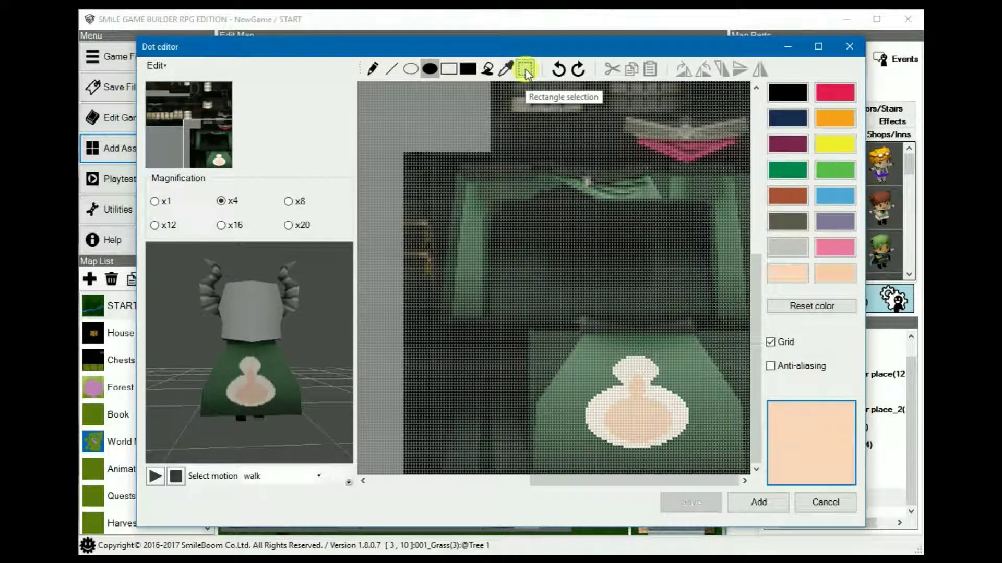
Sample dark crimson from the texture and paint short crimson marks beside the cream shape.
click(505, 68)
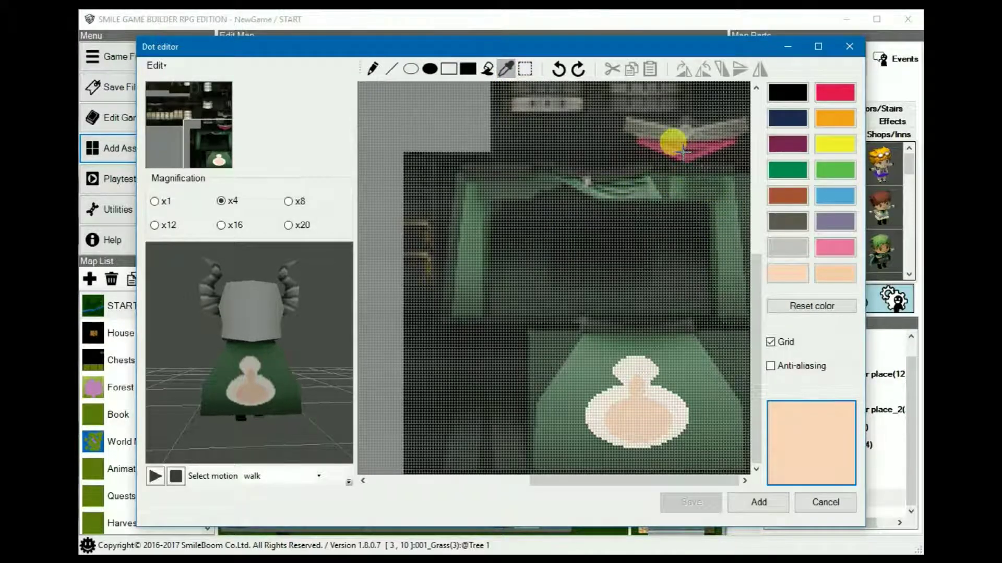
click(667, 139)
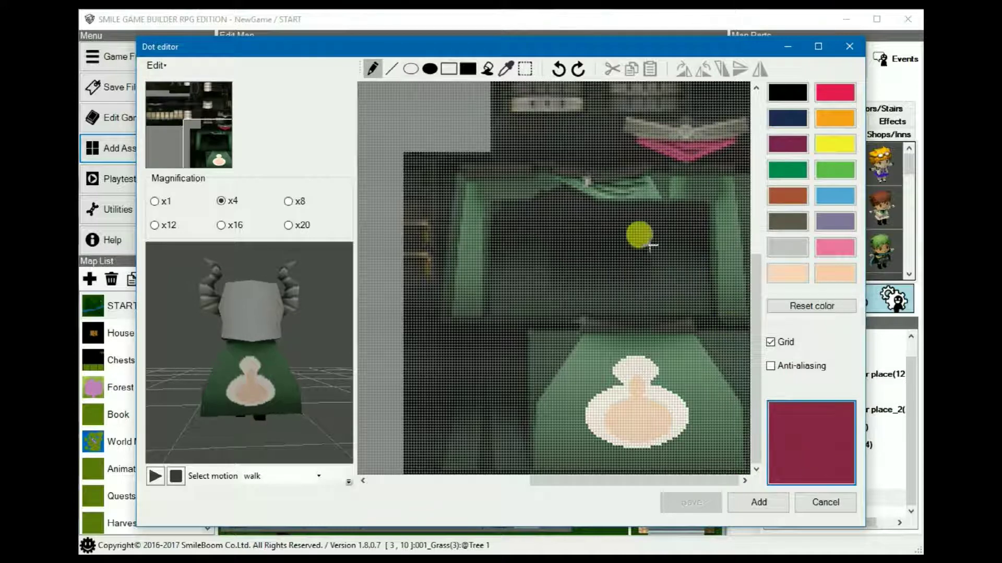
click(488, 70)
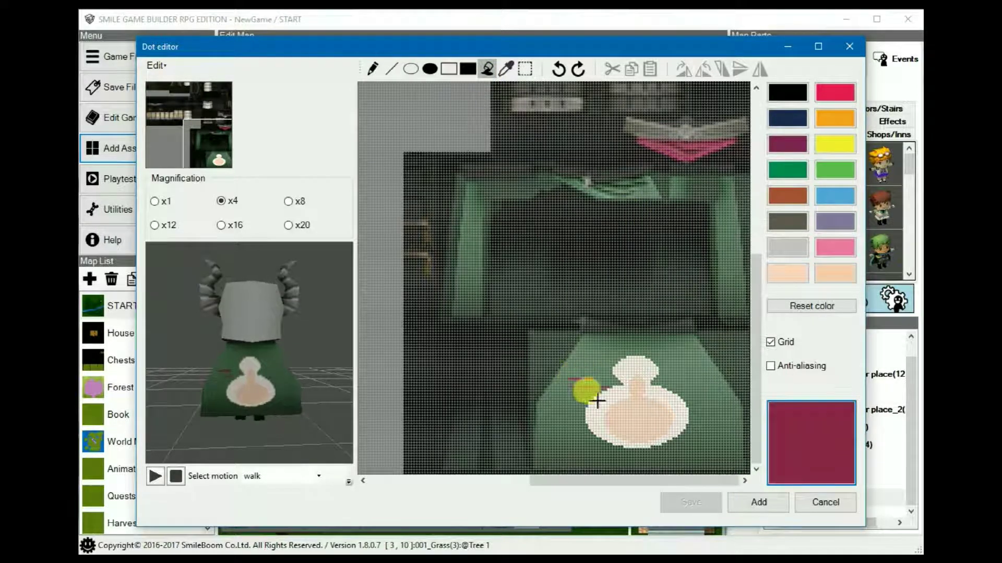
click(685, 387)
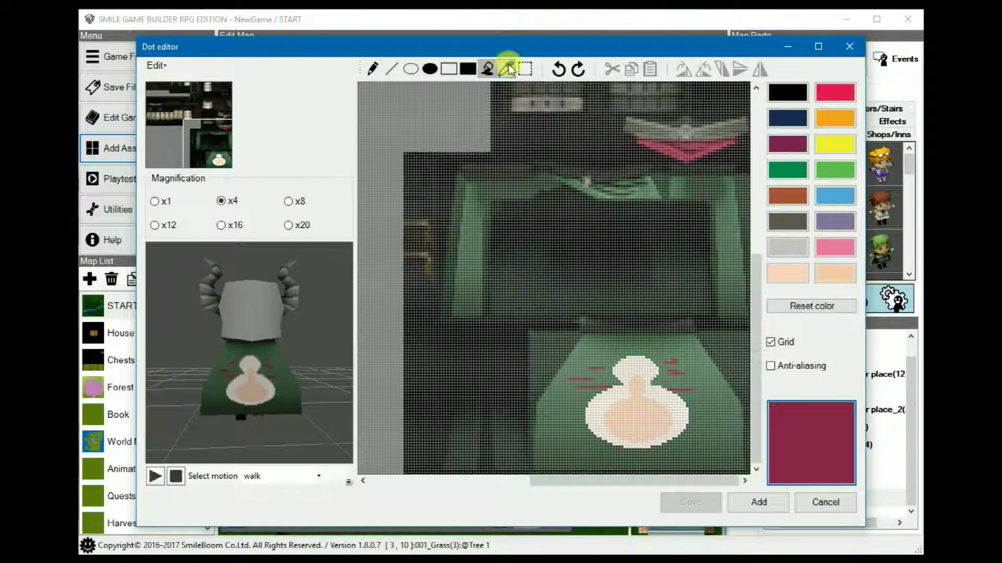
click(524, 69)
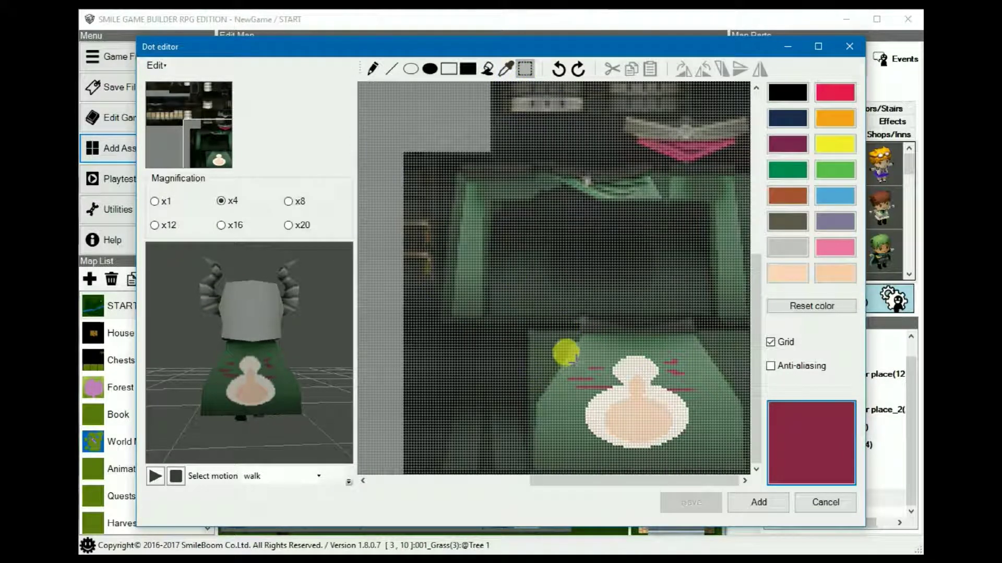
drag(569, 365, 706, 455)
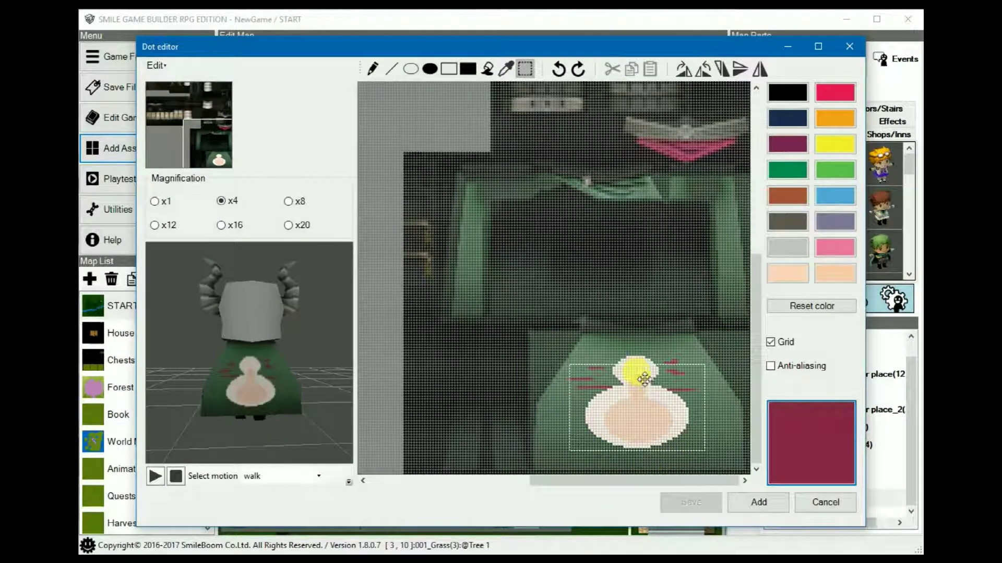
drag(644, 380, 629, 413)
click(624, 416)
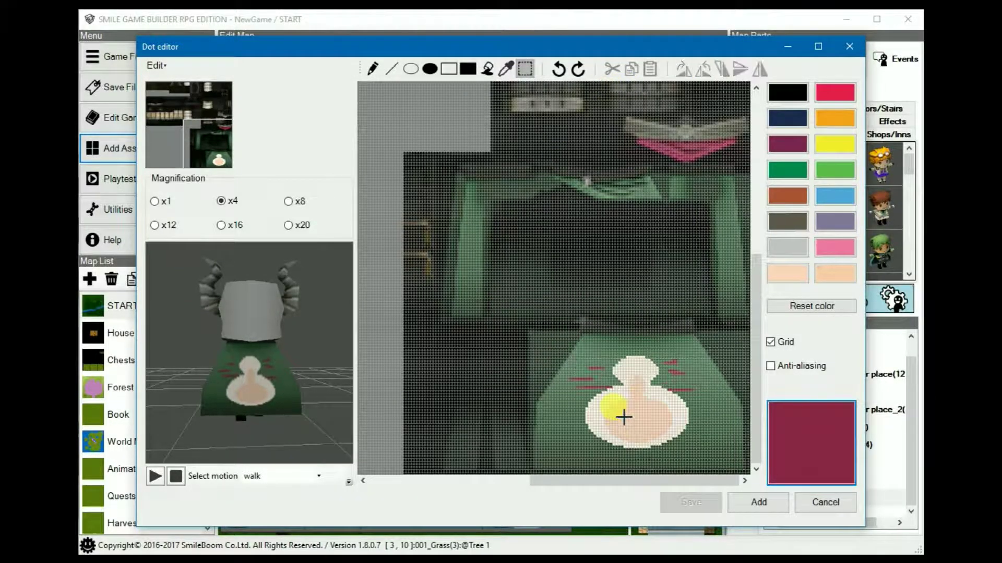
drag(580, 368, 699, 459)
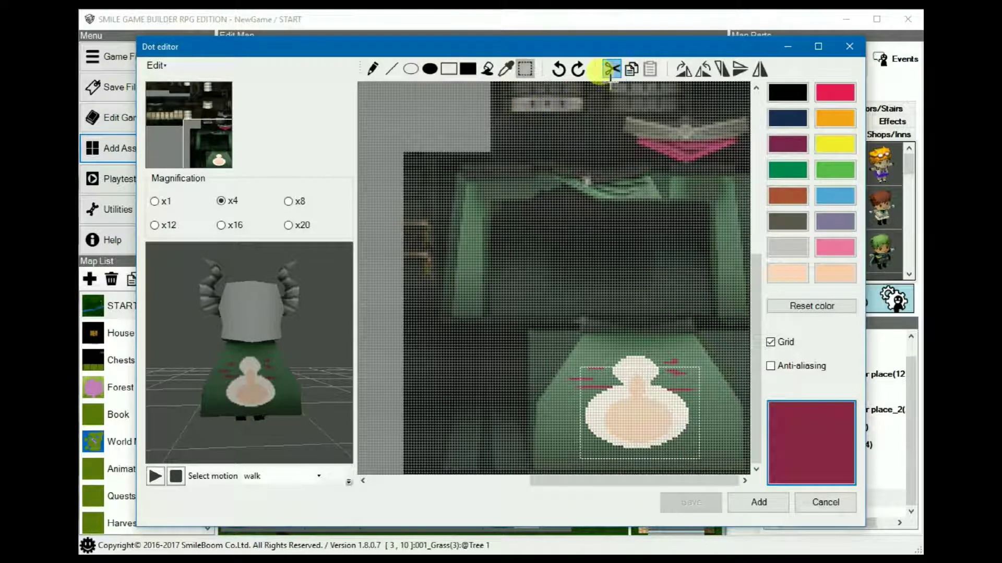
click(614, 76)
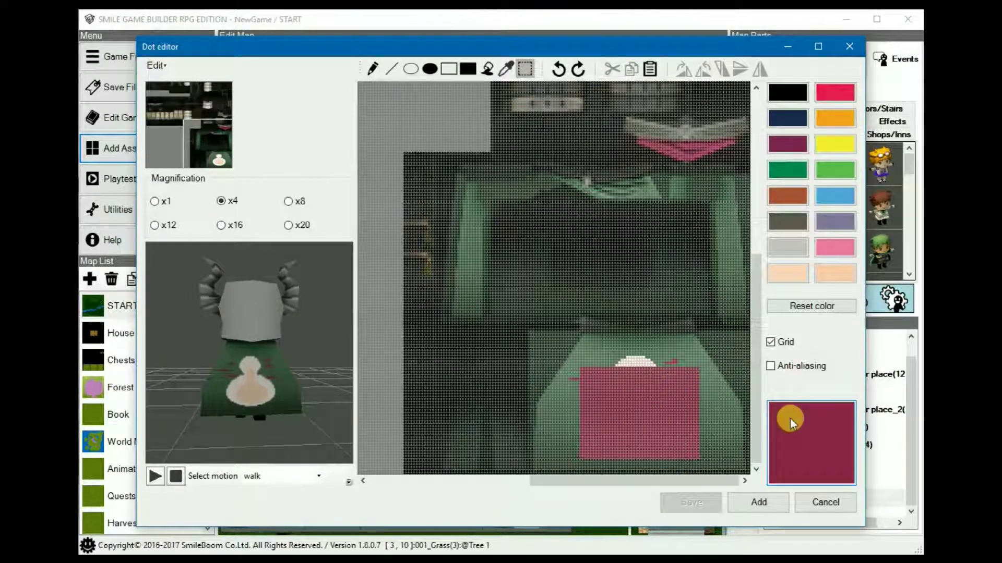
key(ctrl+z)
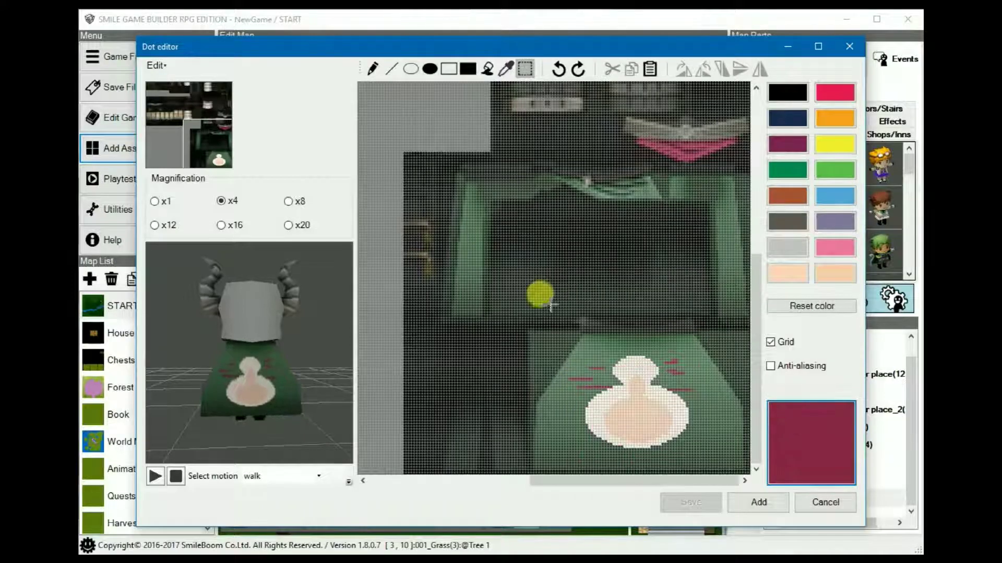
click(655, 69)
drag(435, 139, 640, 414)
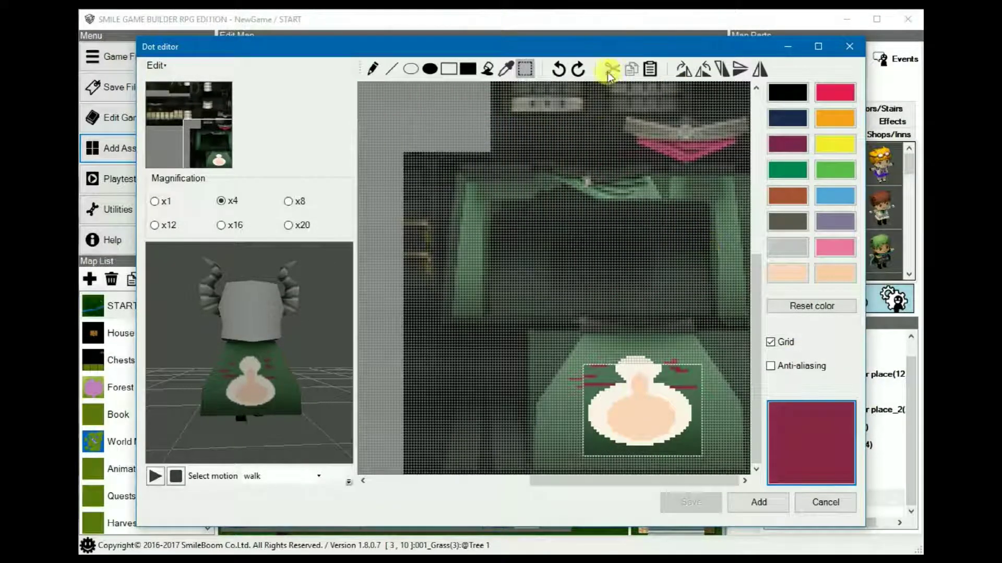
click(371, 69)
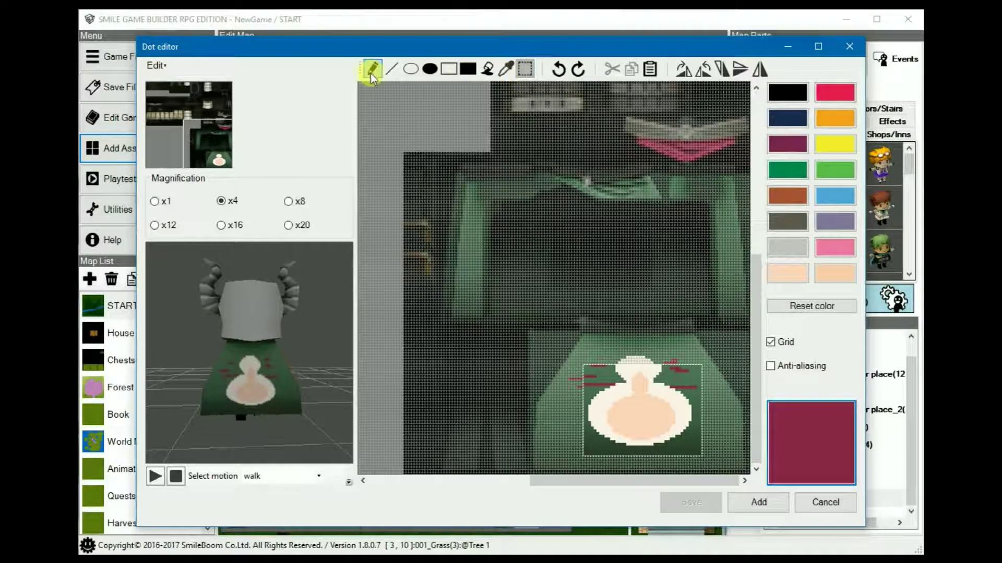
click(611, 371)
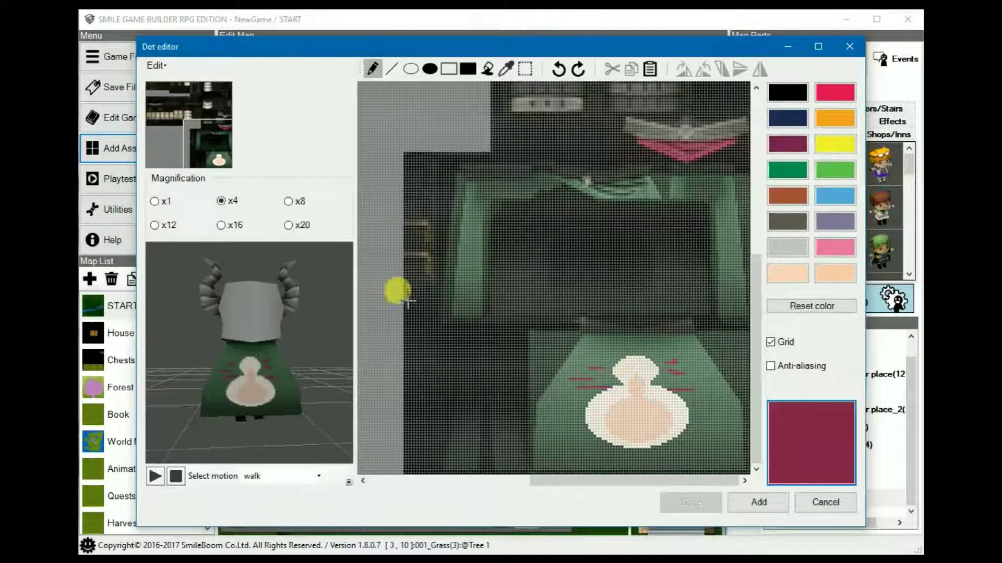
drag(273, 335, 323, 343)
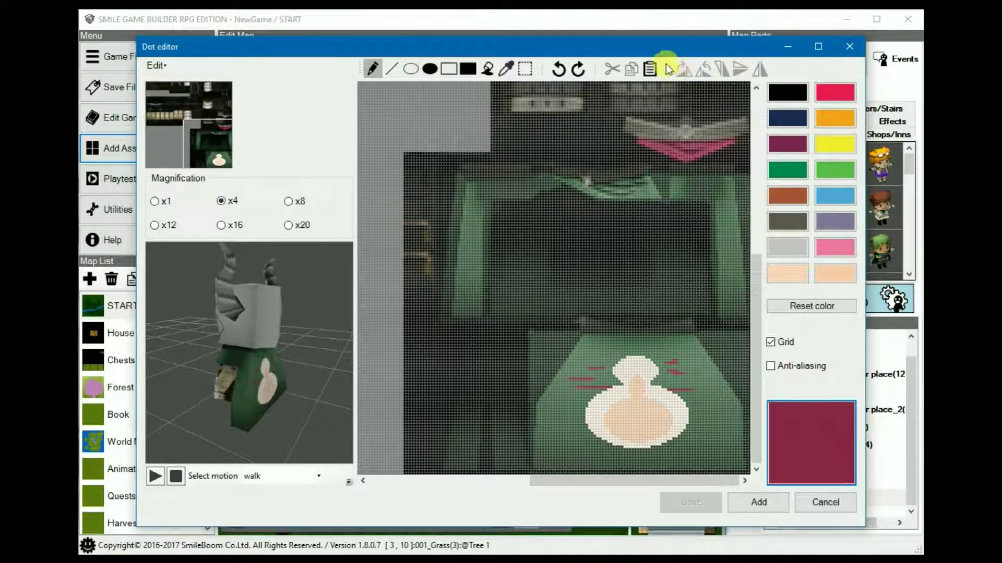
click(524, 73)
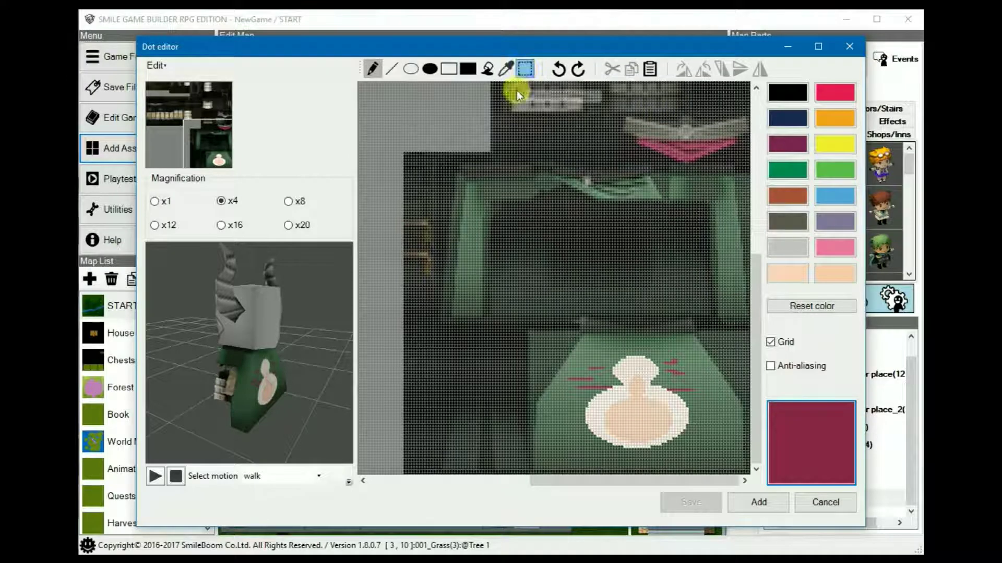
drag(589, 354, 649, 415)
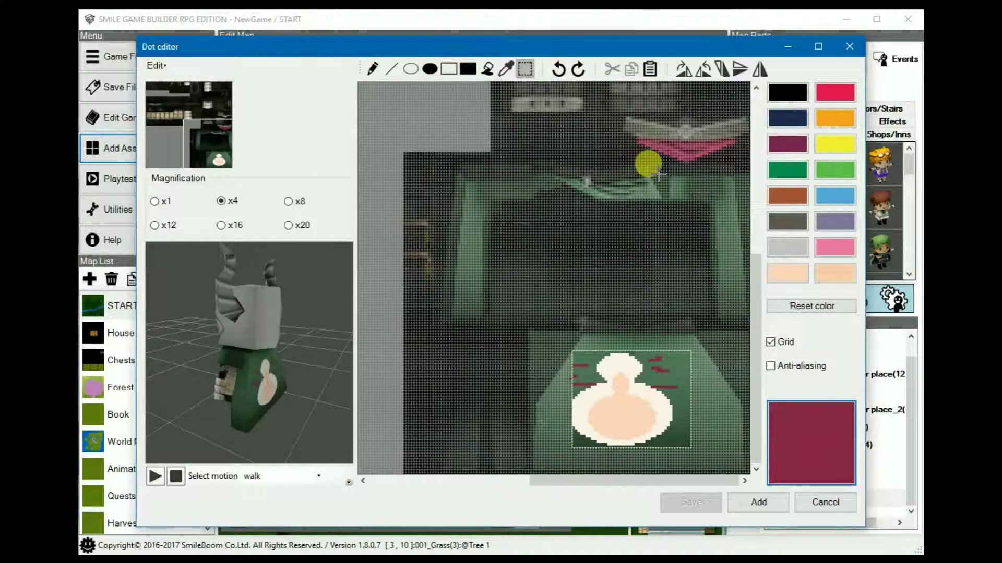
click(685, 69)
click(687, 67)
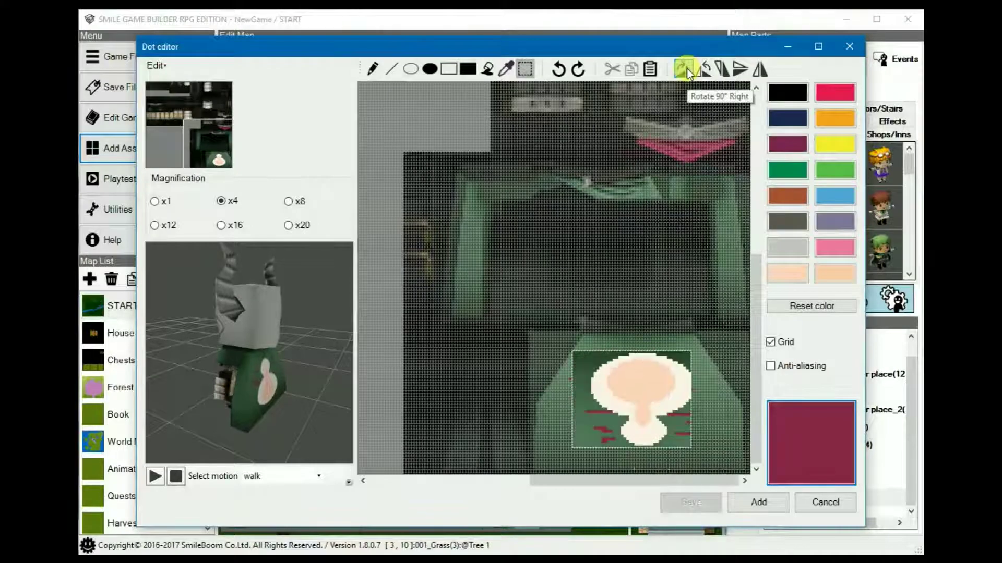
drag(251, 353, 346, 384)
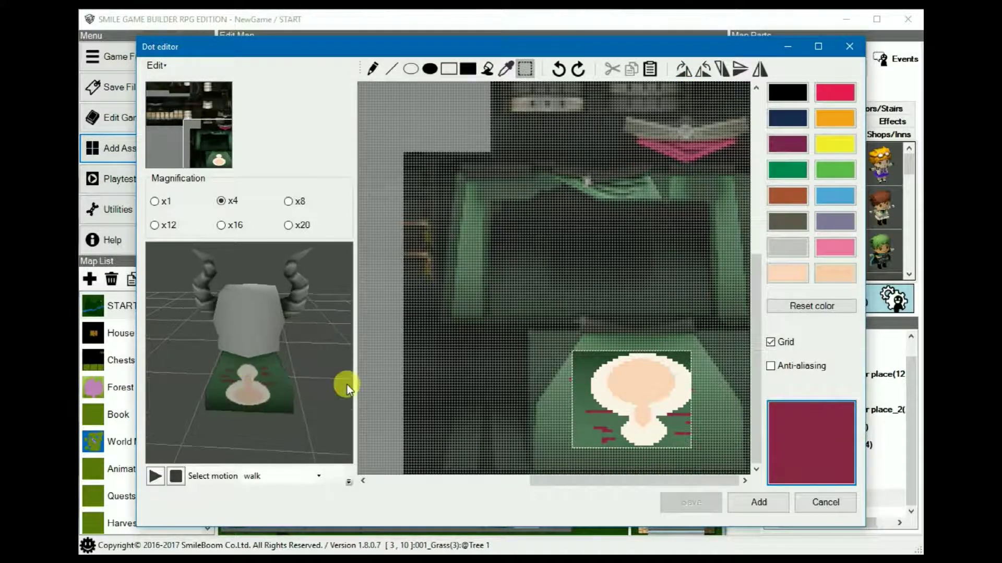
click(722, 69)
click(744, 69)
click(760, 68)
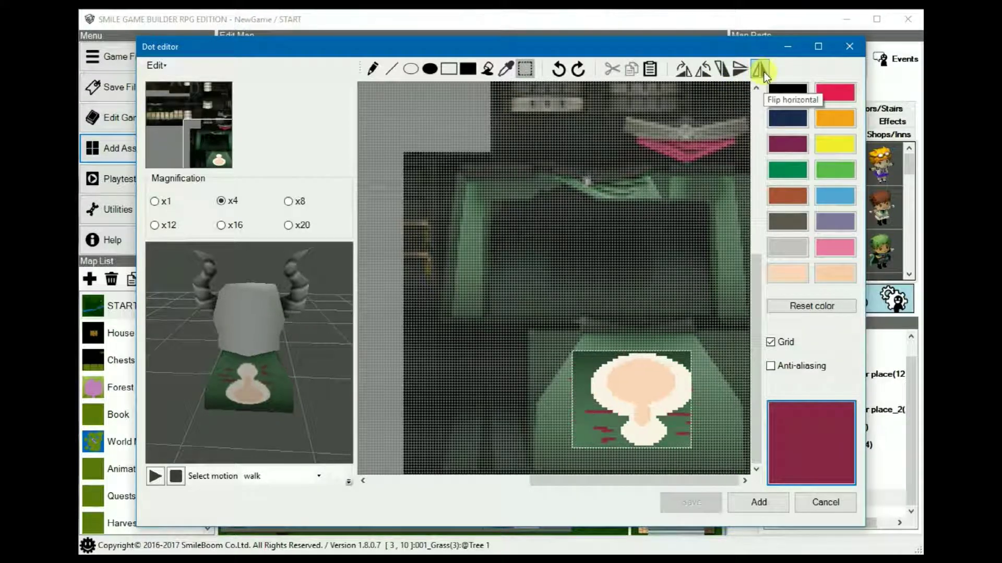
click(723, 72)
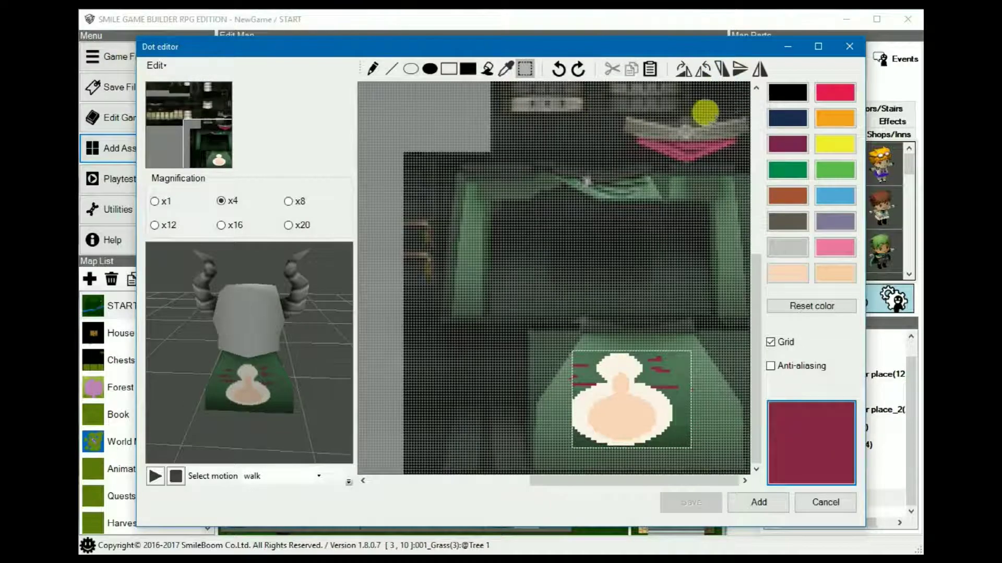
click(745, 71)
click(741, 71)
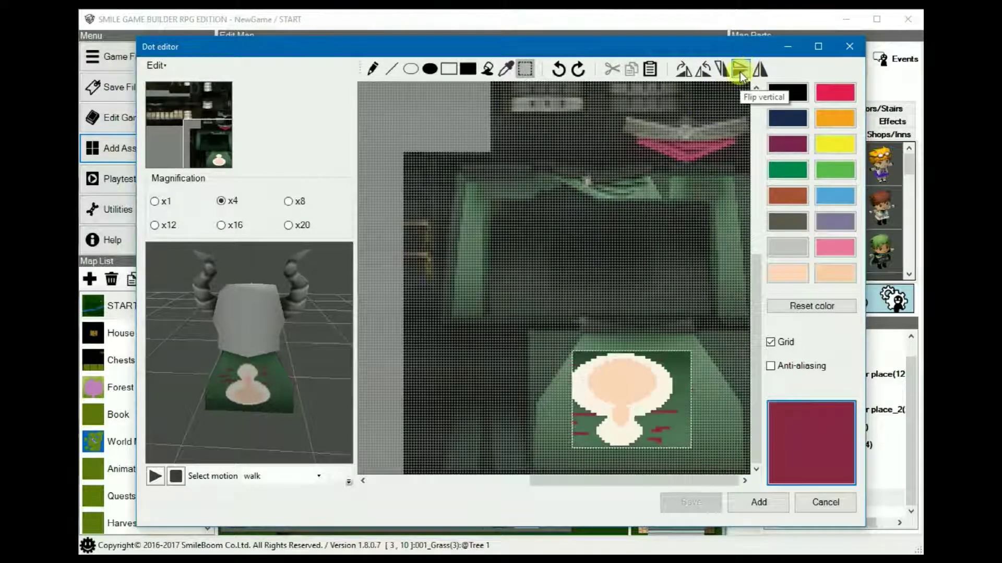
drag(632, 402, 646, 391)
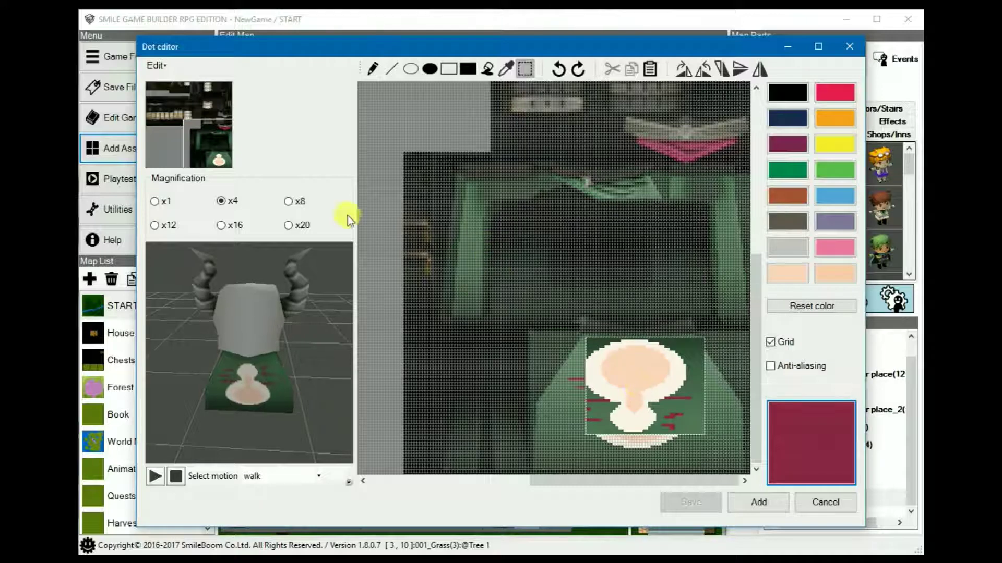
click(373, 69)
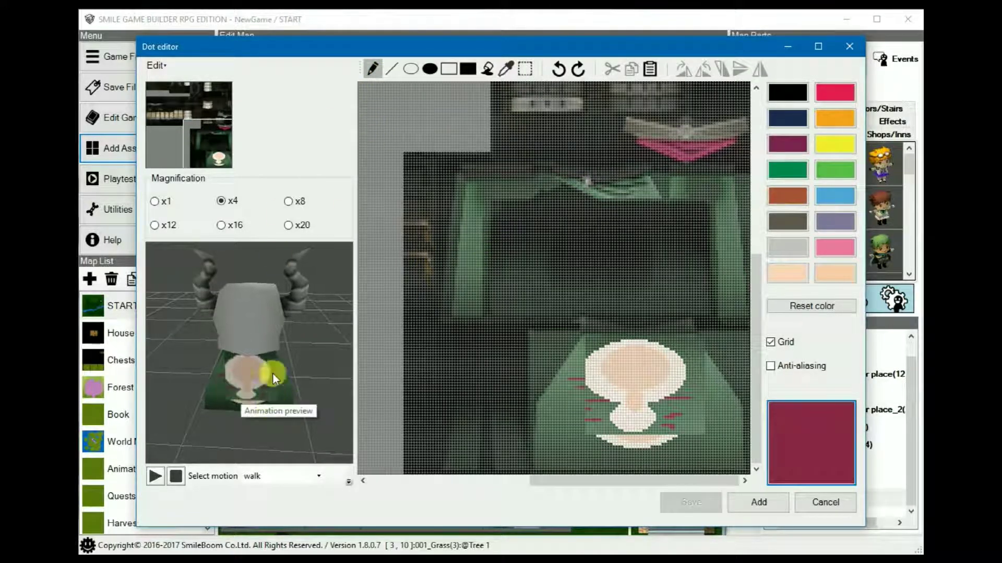
key(ctrl+z)
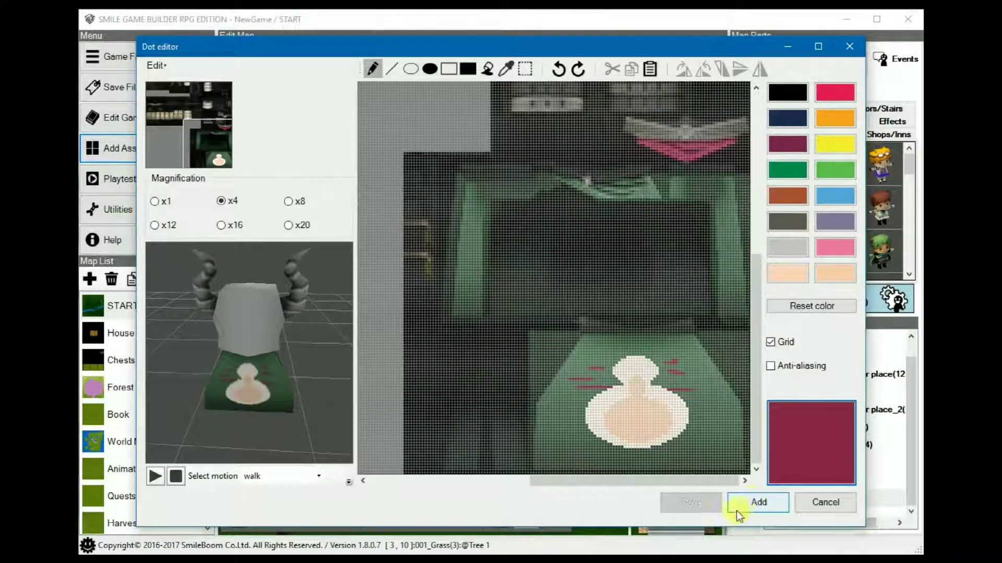
Add the edited body texture and give the character the c_001a black hair.
click(766, 505)
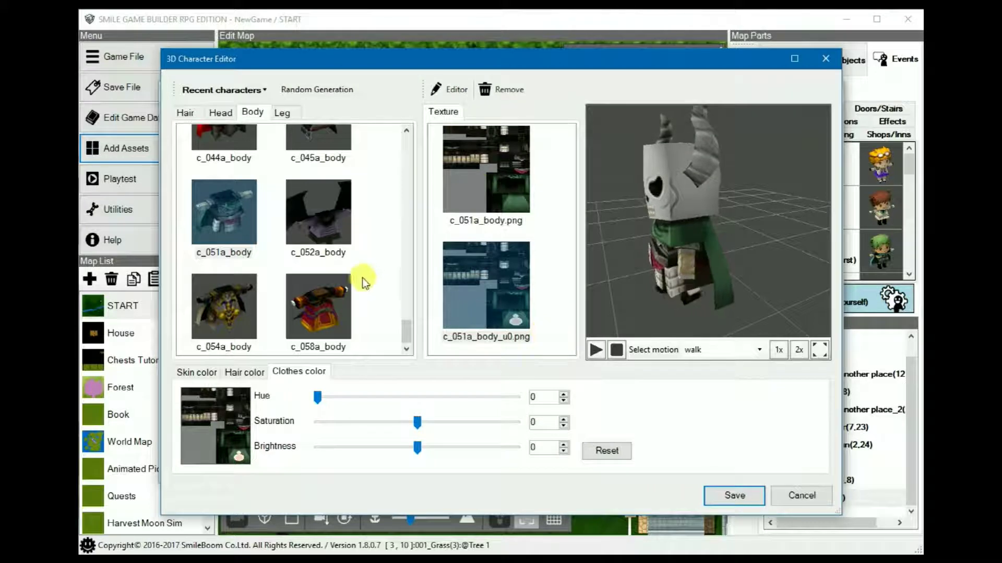
click(185, 113)
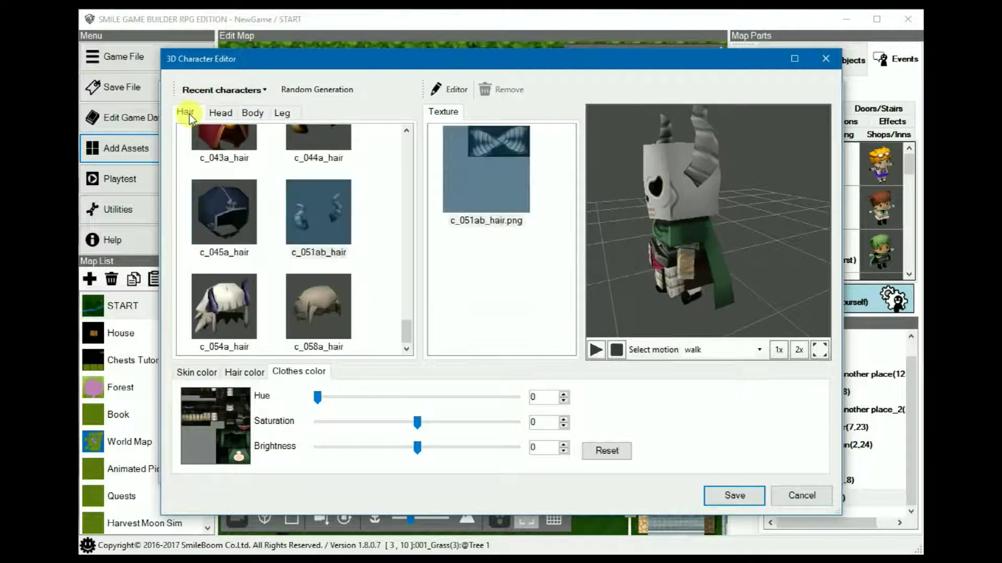
drag(413, 325, 410, 127)
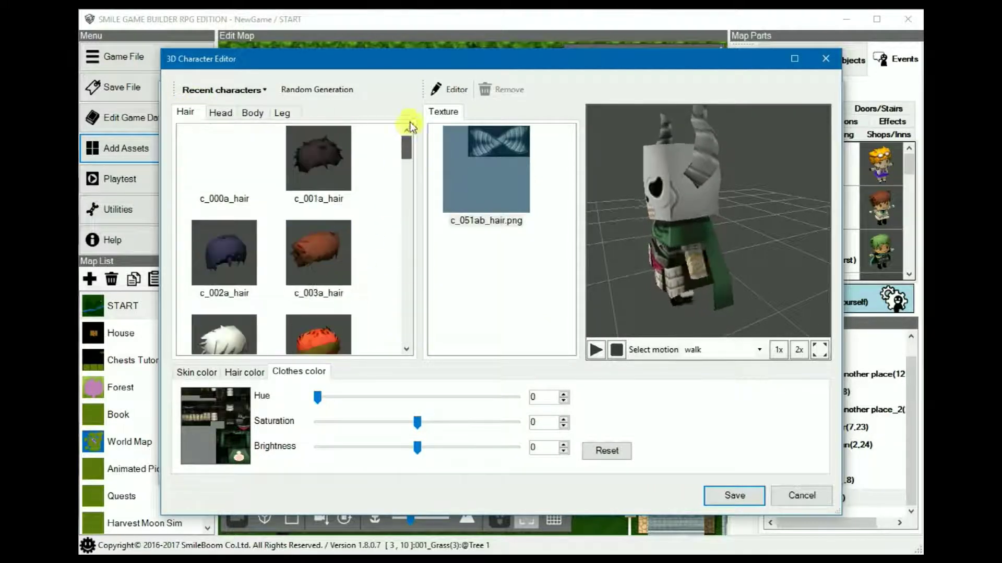
click(323, 155)
Give the character the c_019a_head face and view its back in the preview.
click(220, 112)
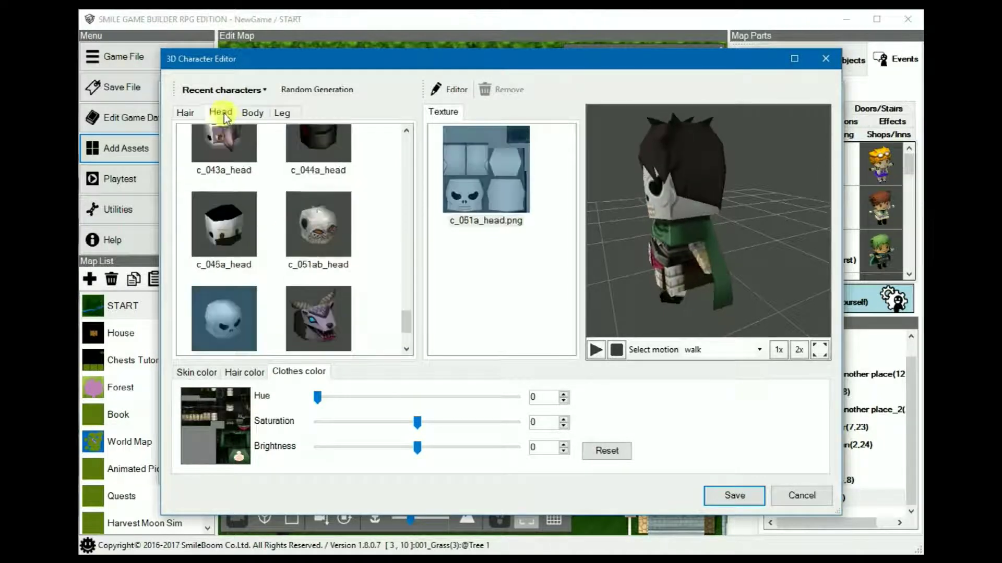
scroll(314, 258, up, 15)
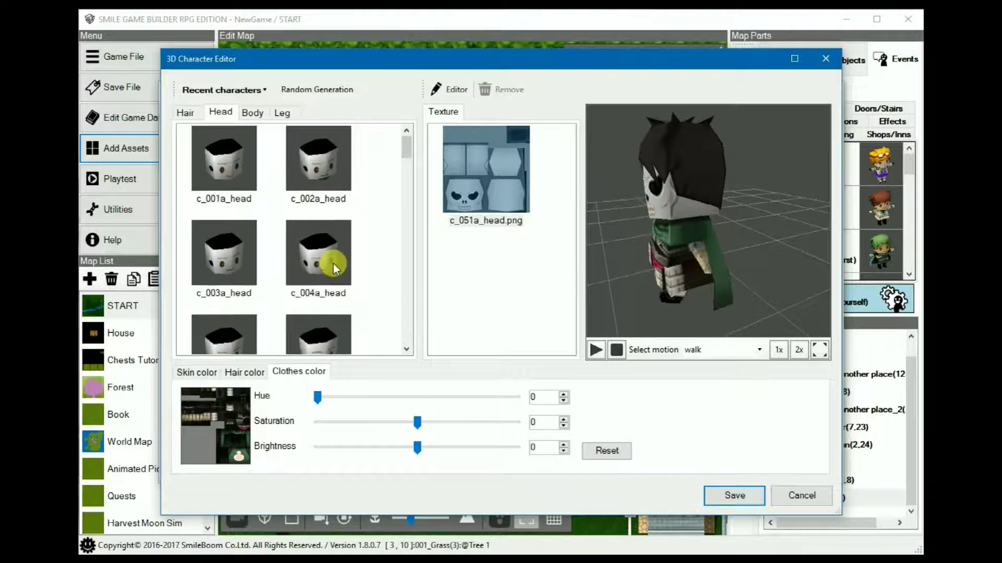
scroll(336, 287, down, 5)
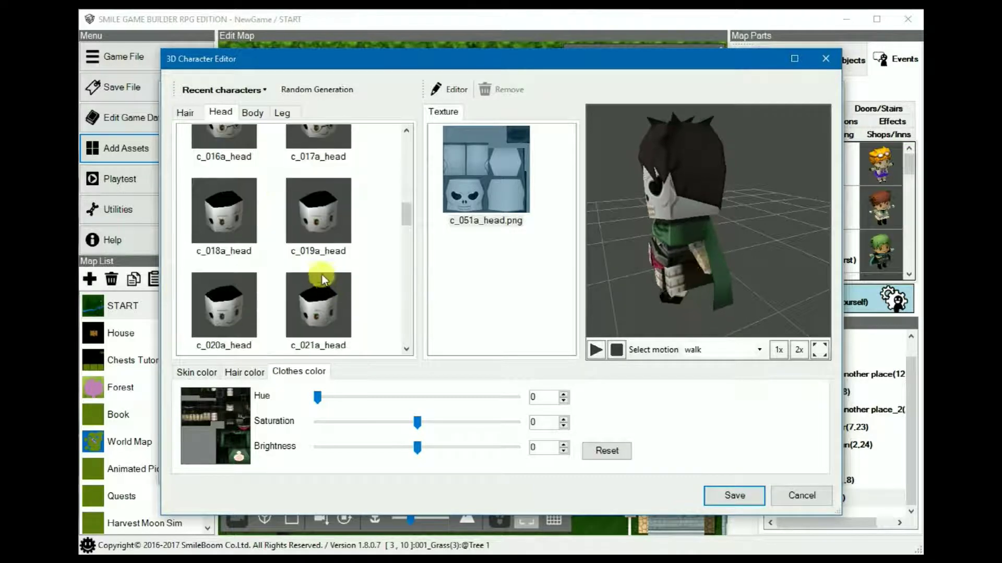
scroll(321, 274, down, 3)
click(340, 224)
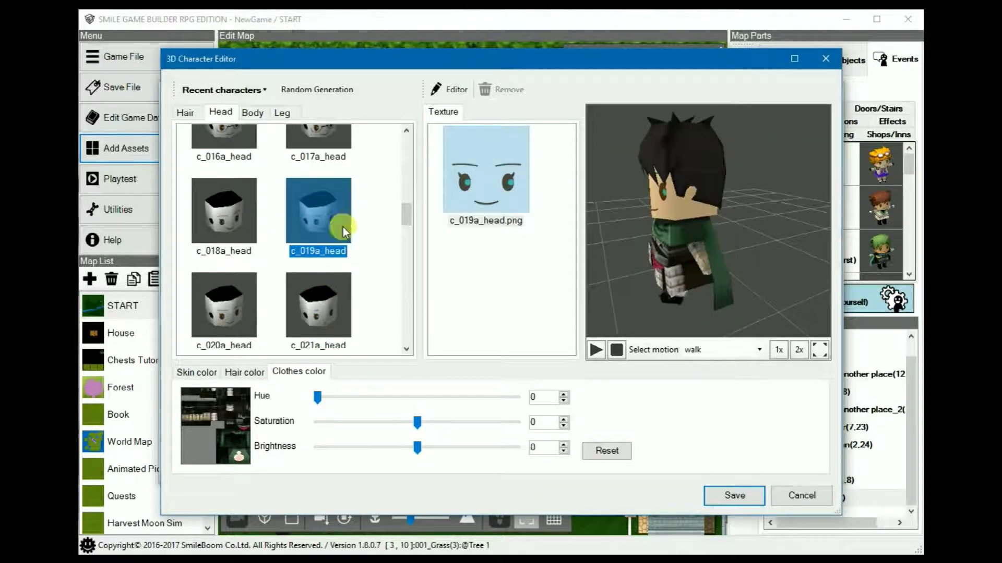
drag(674, 268, 541, 226)
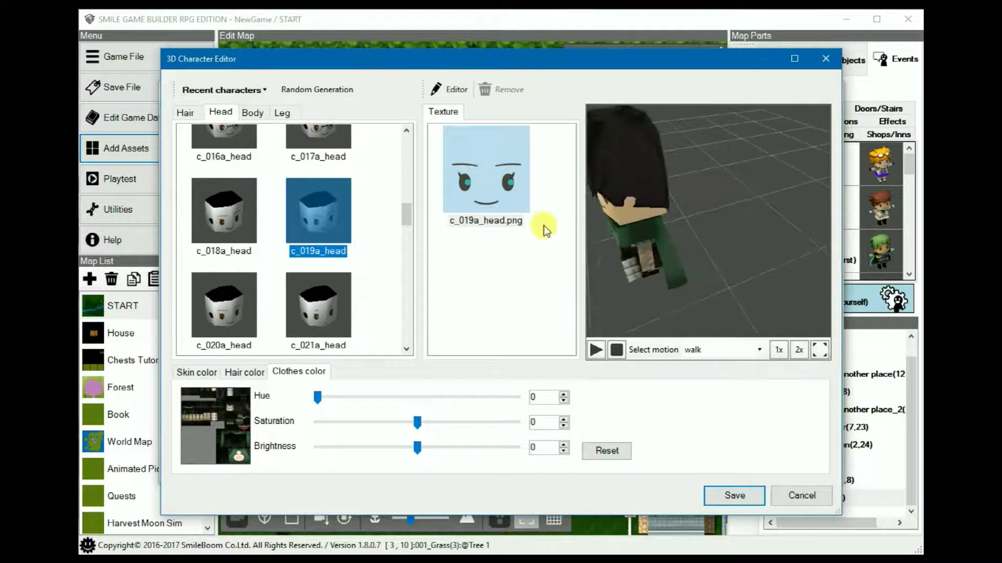
Select the c_051a_body.png body texture and check the rear from above.
click(254, 112)
drag(684, 246, 668, 223)
click(500, 173)
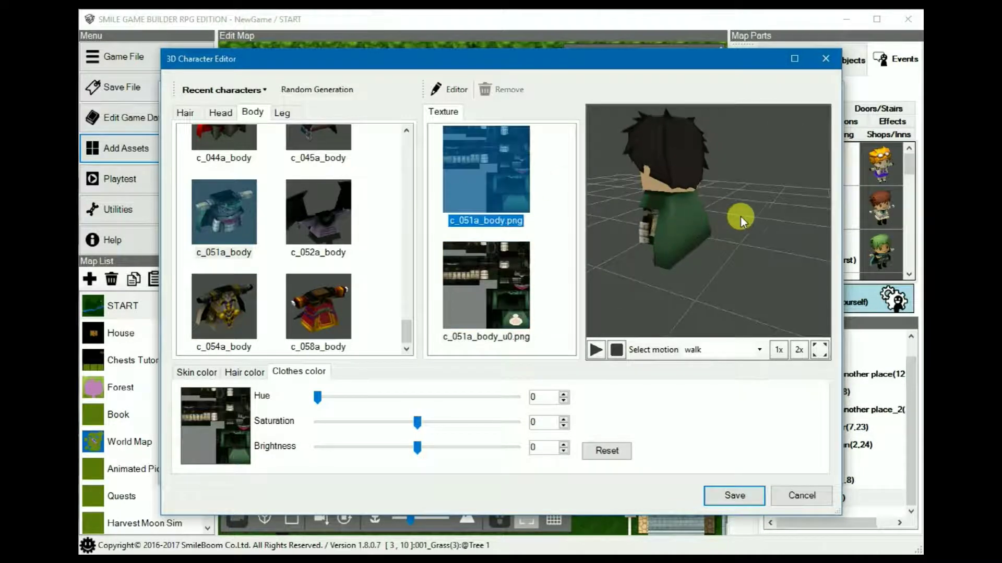
drag(740, 217, 625, 230)
click(284, 113)
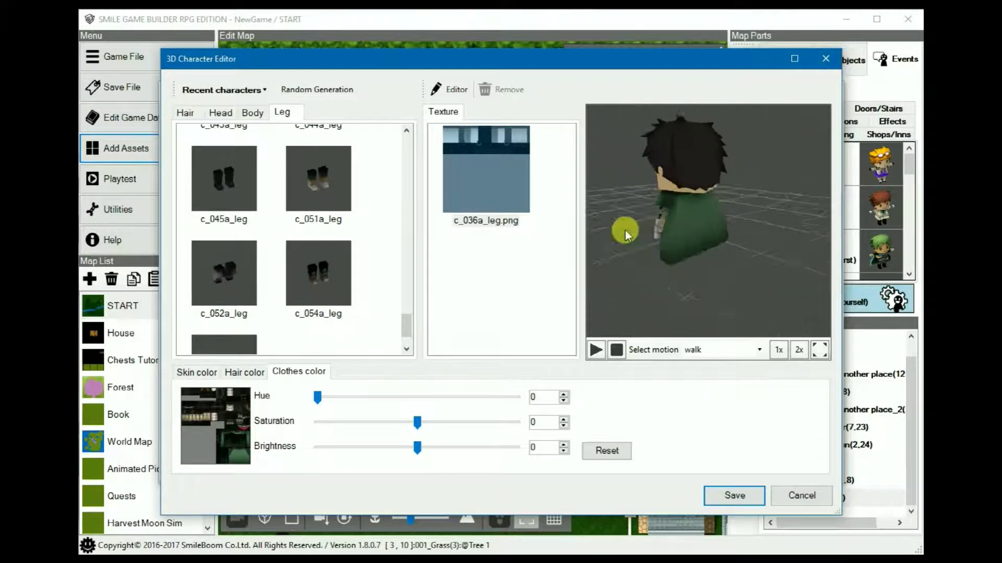
Randomly generate a character twice, orbiting the preview to inspect each result.
click(318, 89)
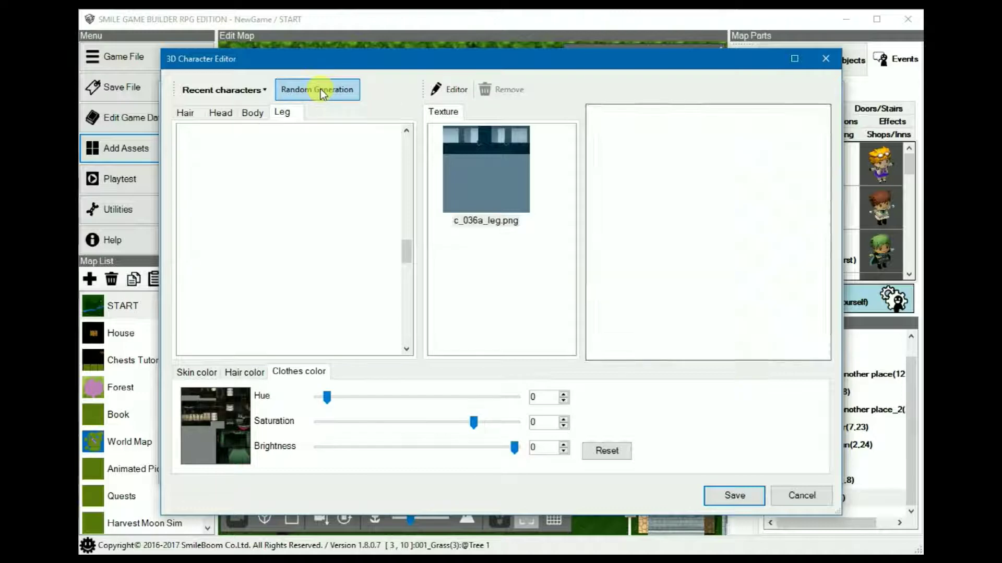
mouse_move(724, 230)
mouse_down()
mouse_move(774, 227)
mouse_move(712, 221)
mouse_move(692, 238)
mouse_move(727, 236)
mouse_up()
click(317, 92)
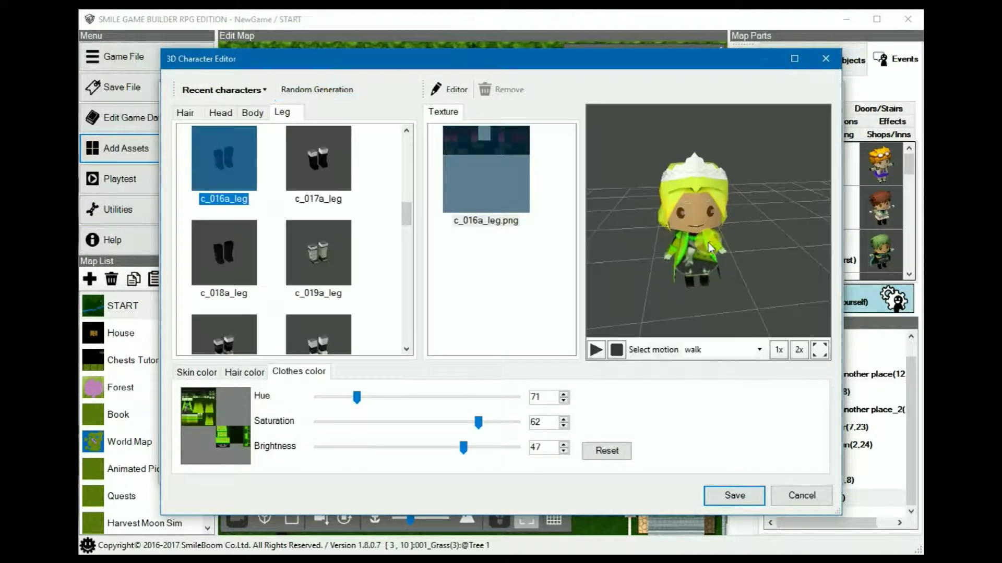
drag(708, 242, 746, 240)
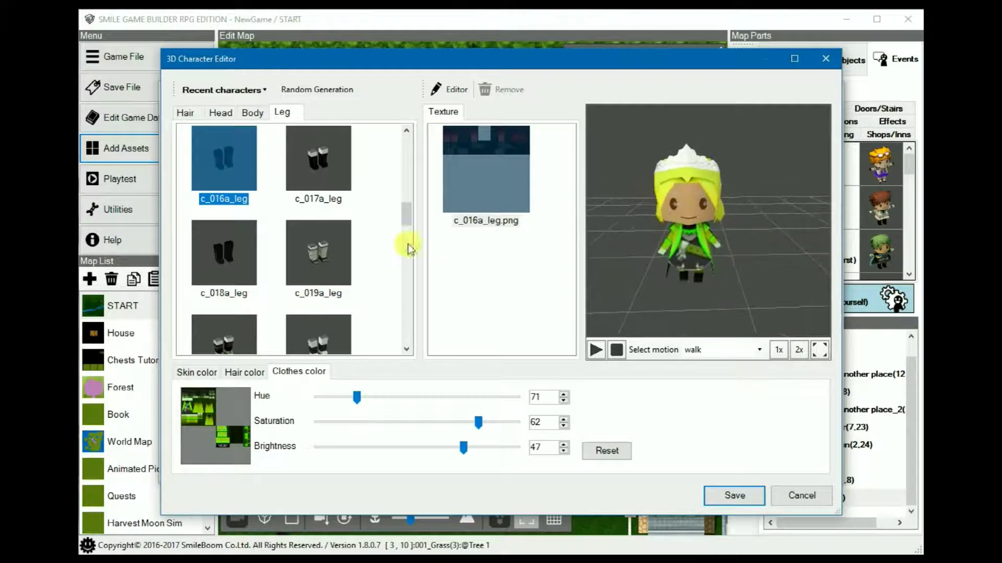
Set the clothes hue to 240, trial skin green 53 and blue 179, then reset the skin.
mouse_move(358, 397)
mouse_down()
mouse_move(483, 402)
mouse_move(343, 398)
mouse_up()
click(208, 369)
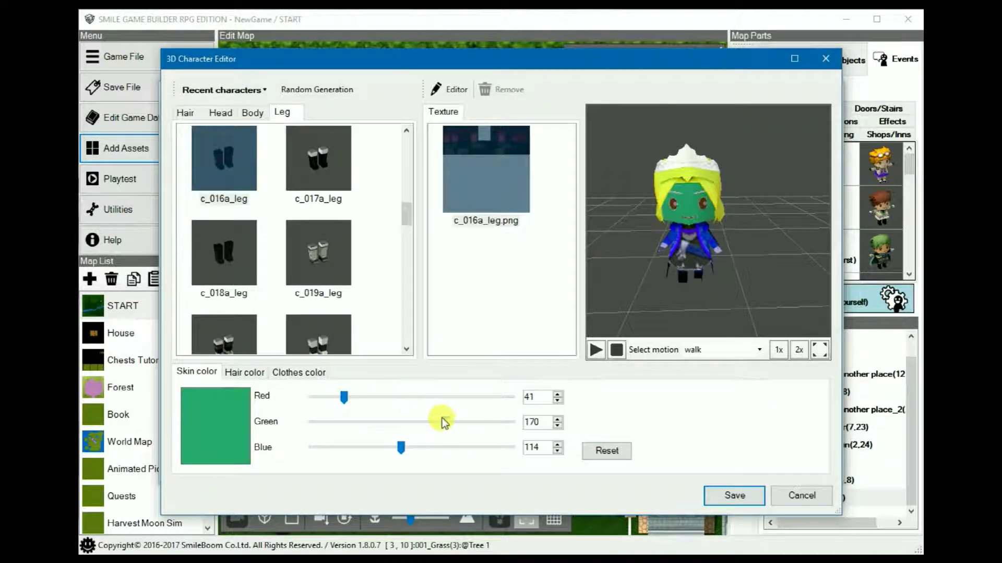
drag(444, 422, 352, 425)
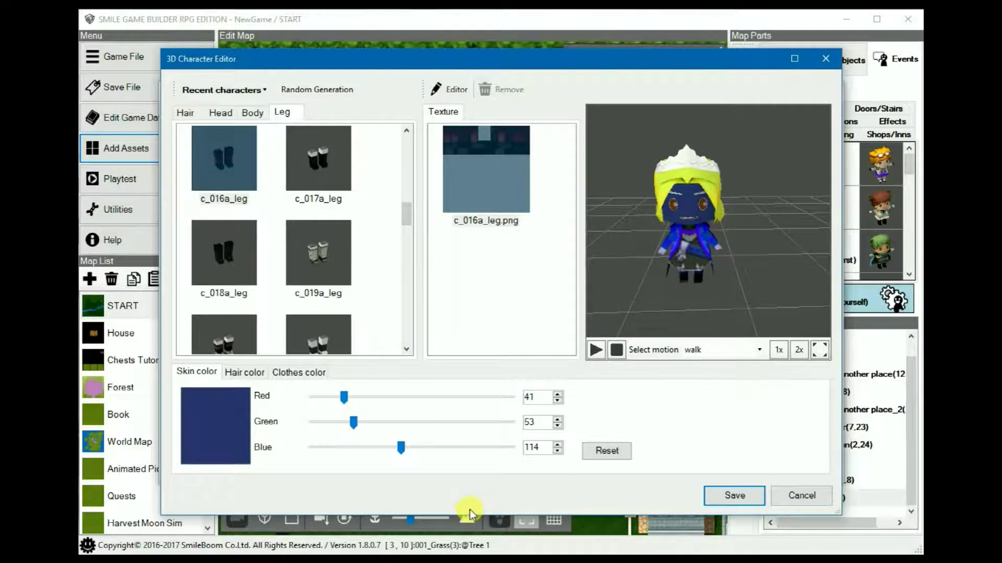
drag(404, 447, 453, 461)
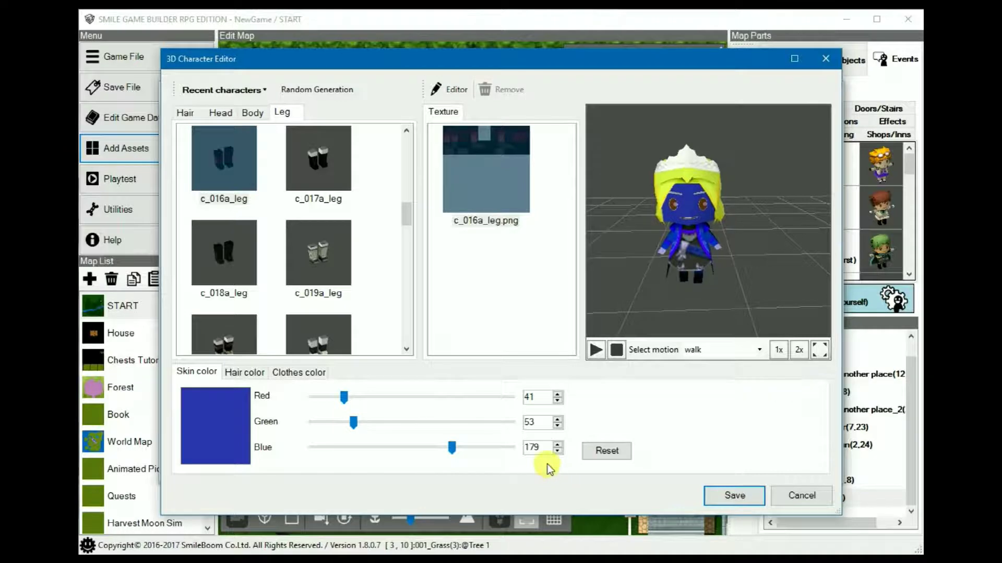
click(611, 454)
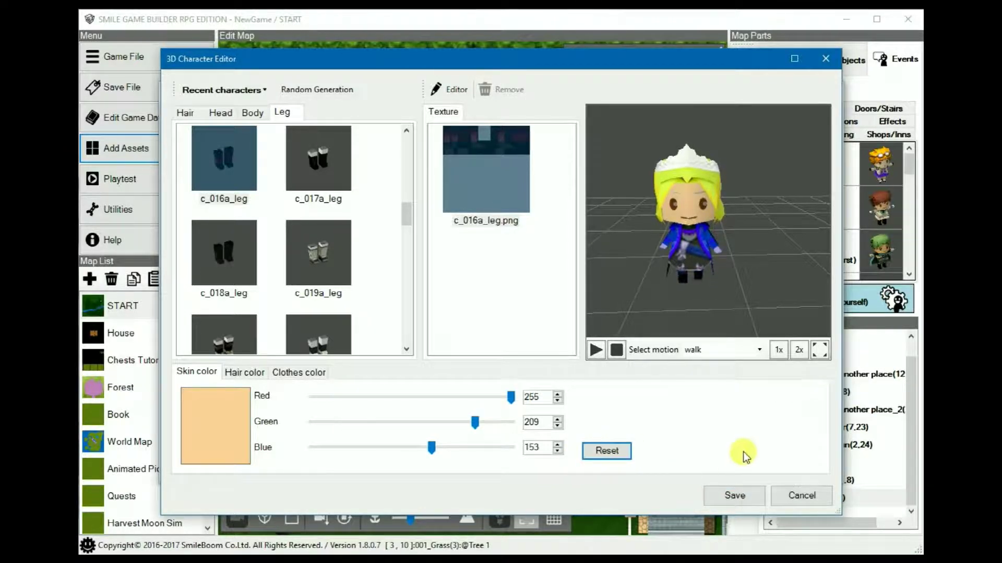
Browse the hair, body, head and leg part lists.
click(186, 112)
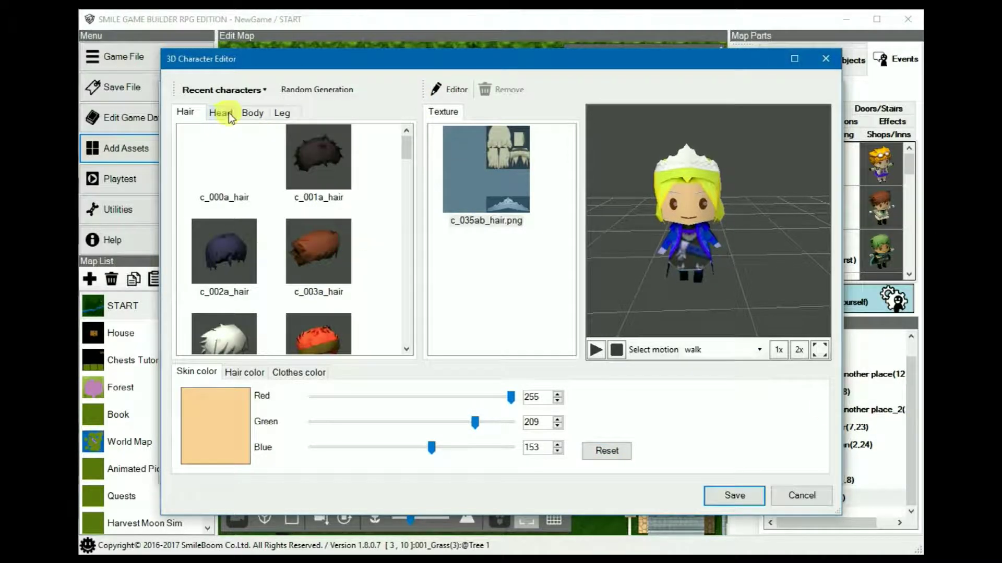
click(259, 112)
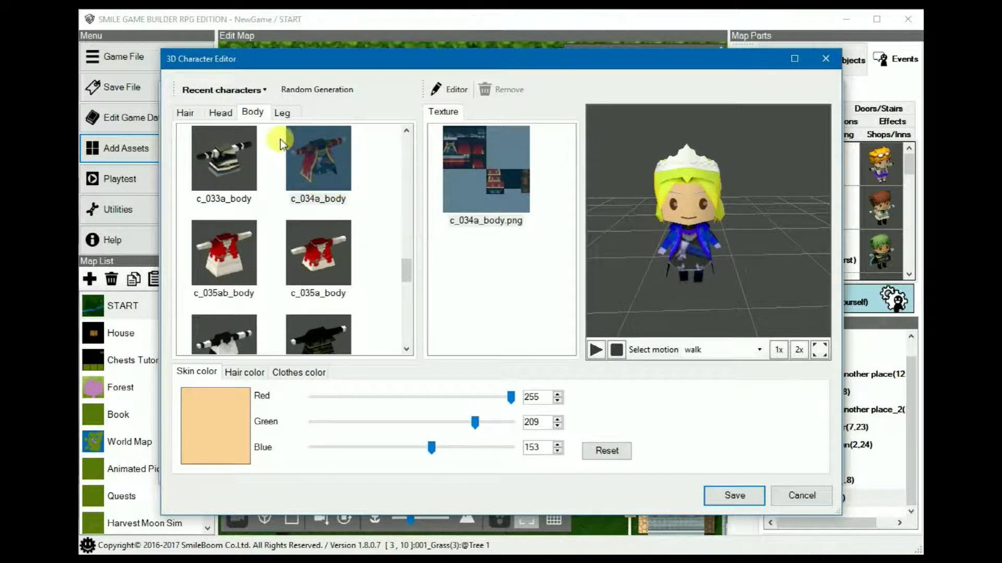
click(227, 115)
click(256, 114)
click(288, 114)
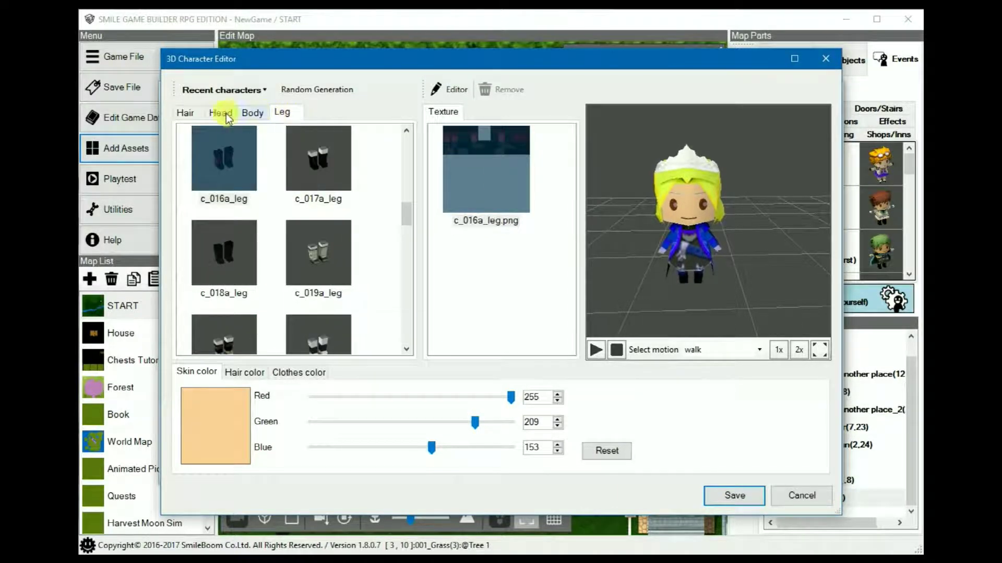
click(183, 115)
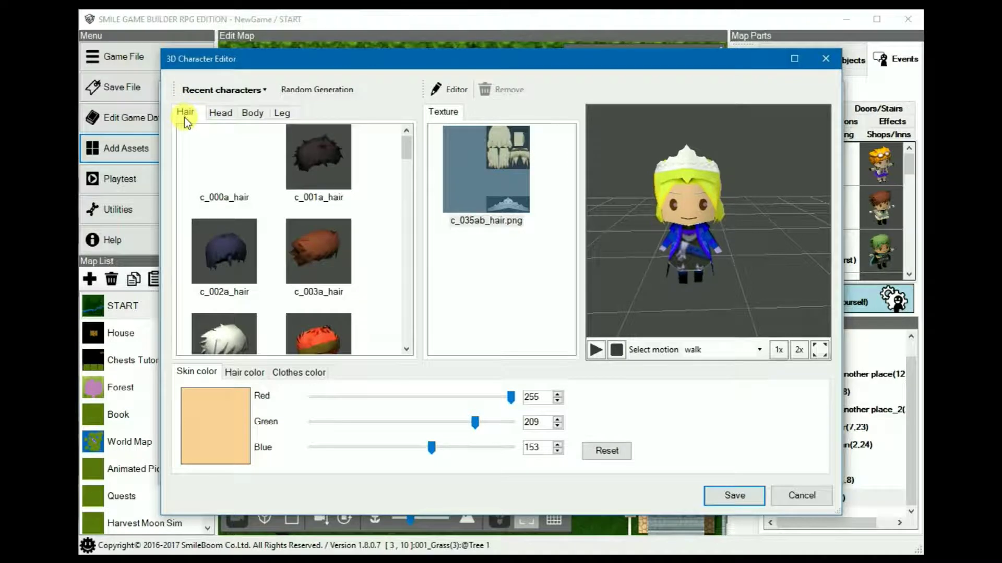
scroll(318, 238, down, 15)
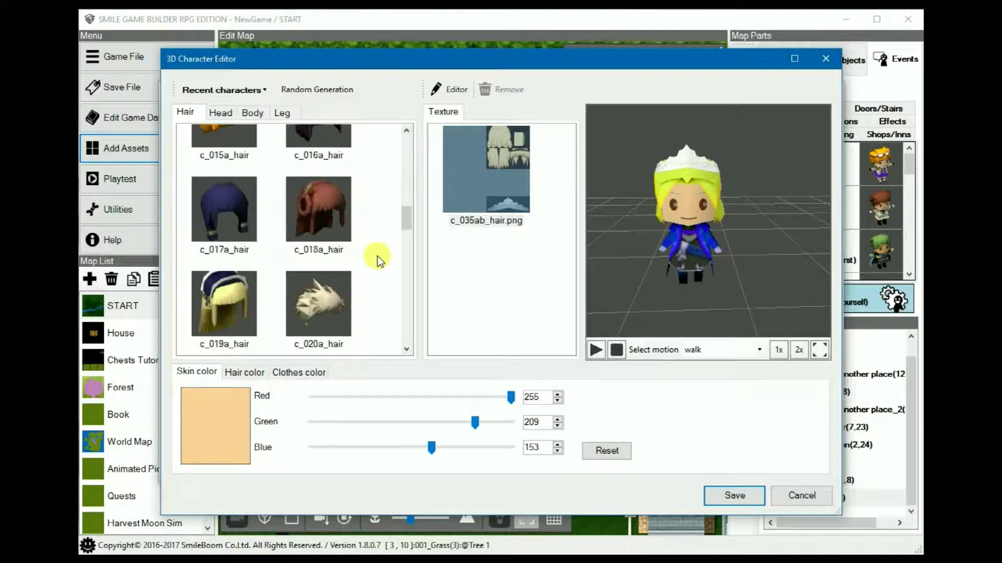
scroll(379, 258, down, 5)
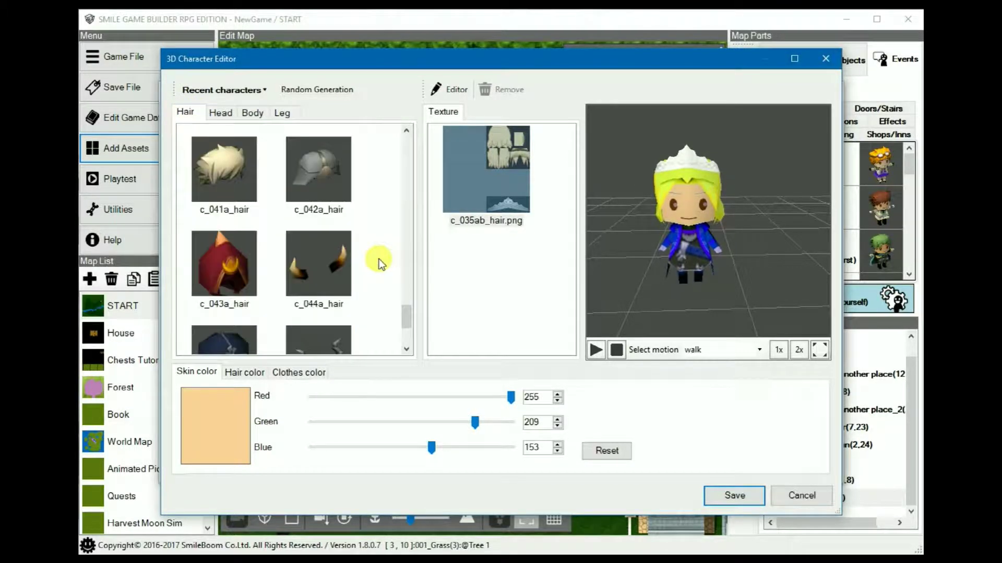
scroll(378, 258, down, 2)
Put on c_051a_body with the painted c_051a_body_u0.png texture and view its back.
click(253, 112)
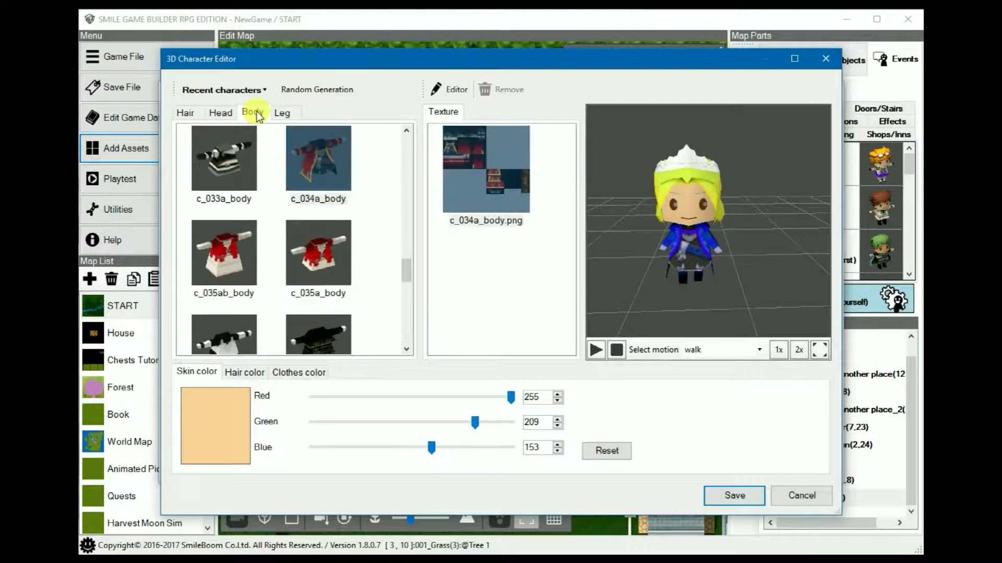
scroll(380, 279, down, 9)
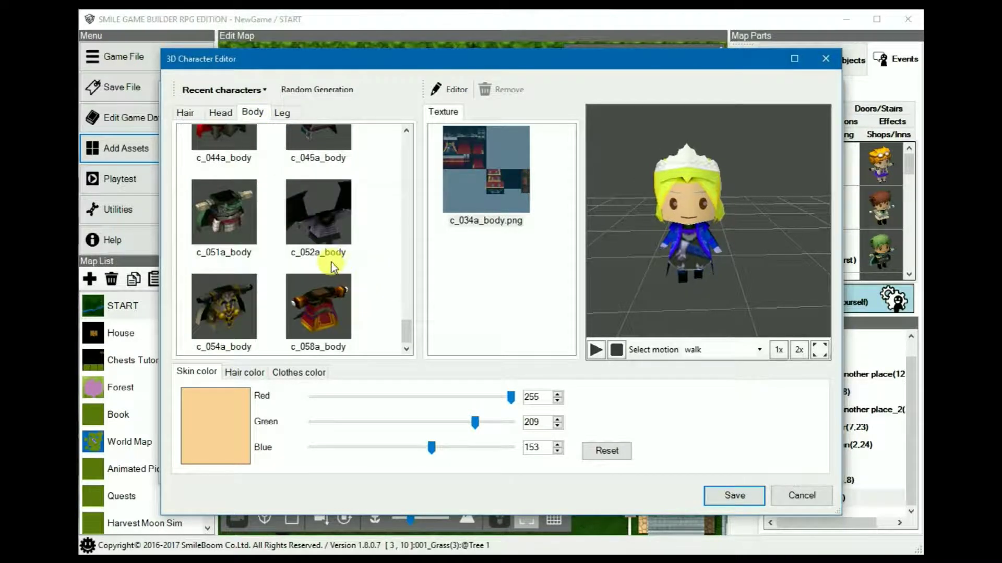
scroll(333, 276, up, 10)
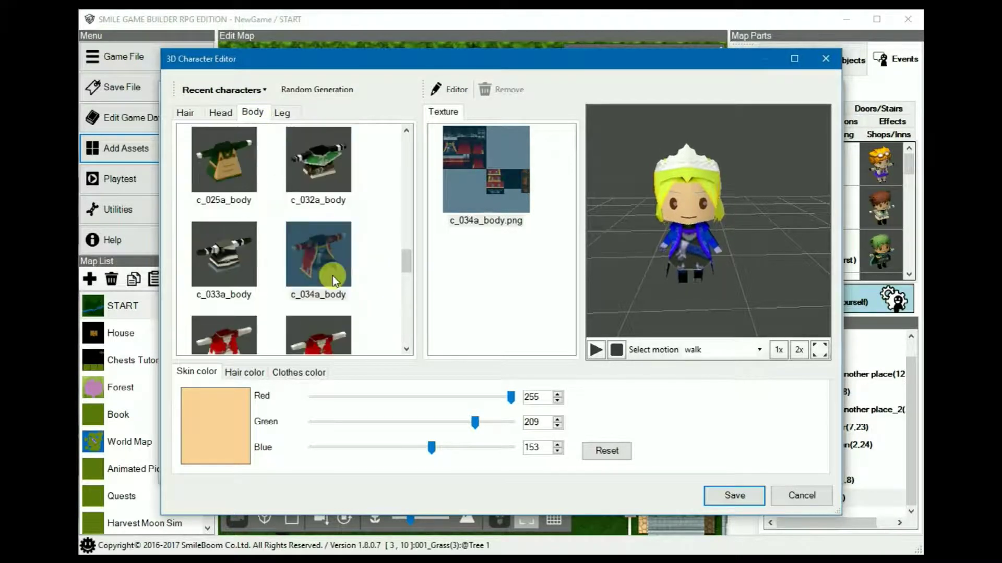
scroll(334, 276, down, 3)
scroll(334, 273, up, 8)
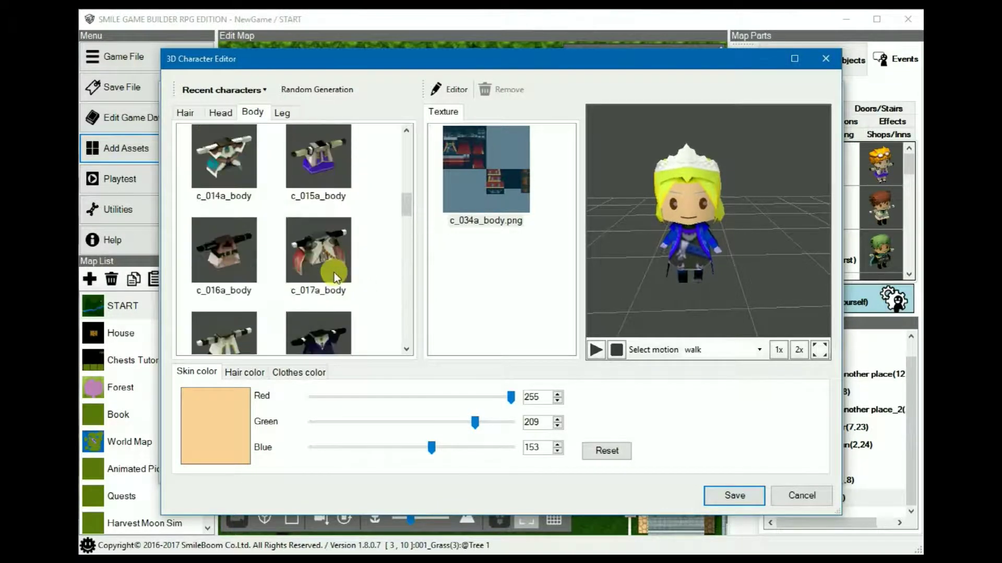
scroll(334, 273, down, 15)
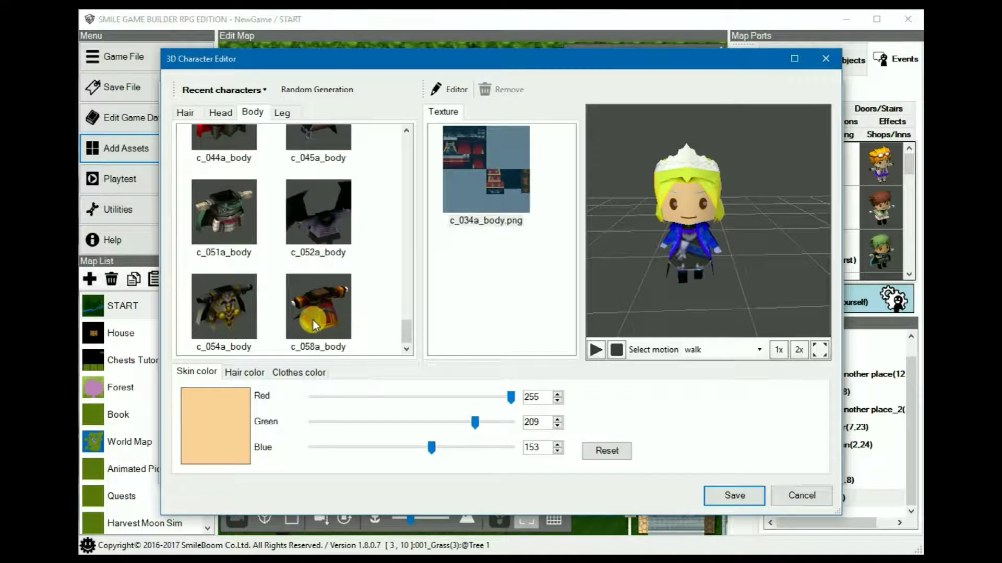
click(224, 212)
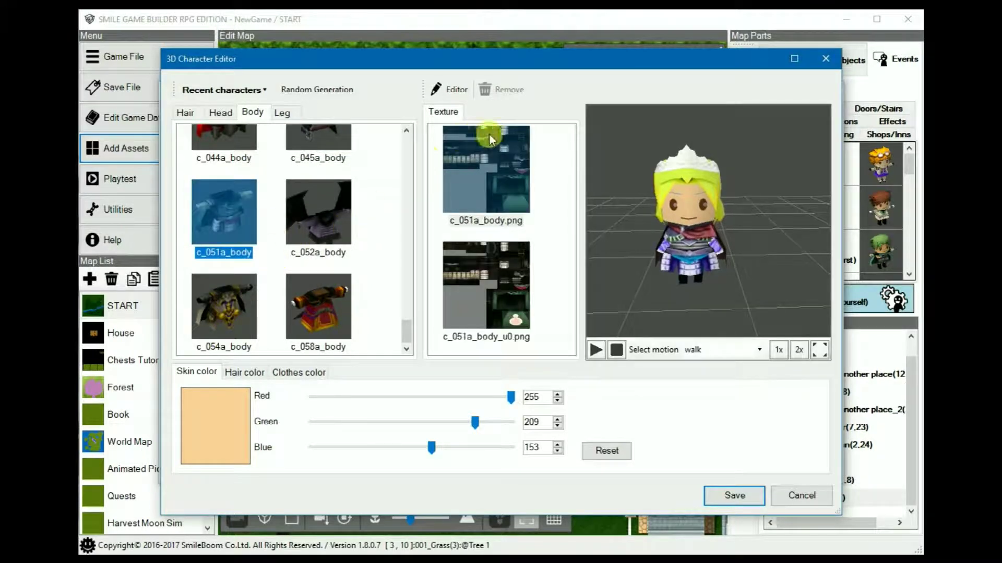
click(490, 293)
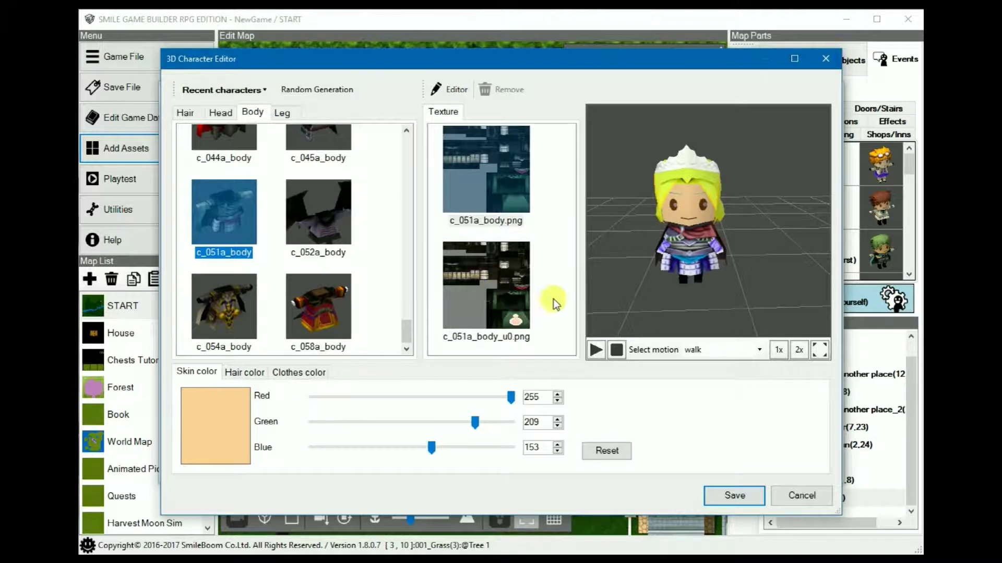
mouse_move(727, 246)
mouse_down()
mouse_move(599, 251)
mouse_move(641, 251)
mouse_up()
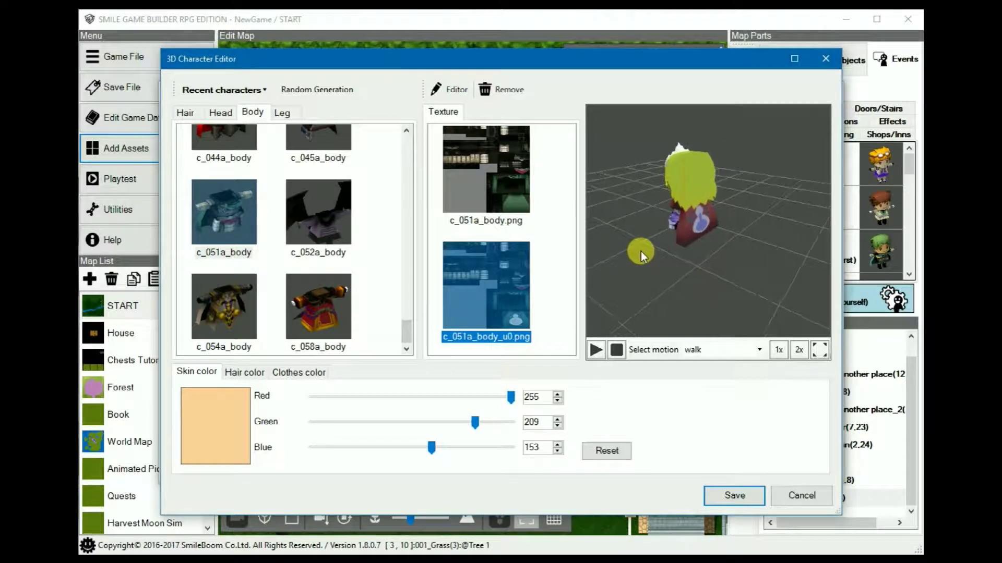
Save the character as 'Snowflake', confirm the added-asset message, and close the editor.
click(253, 374)
click(737, 495)
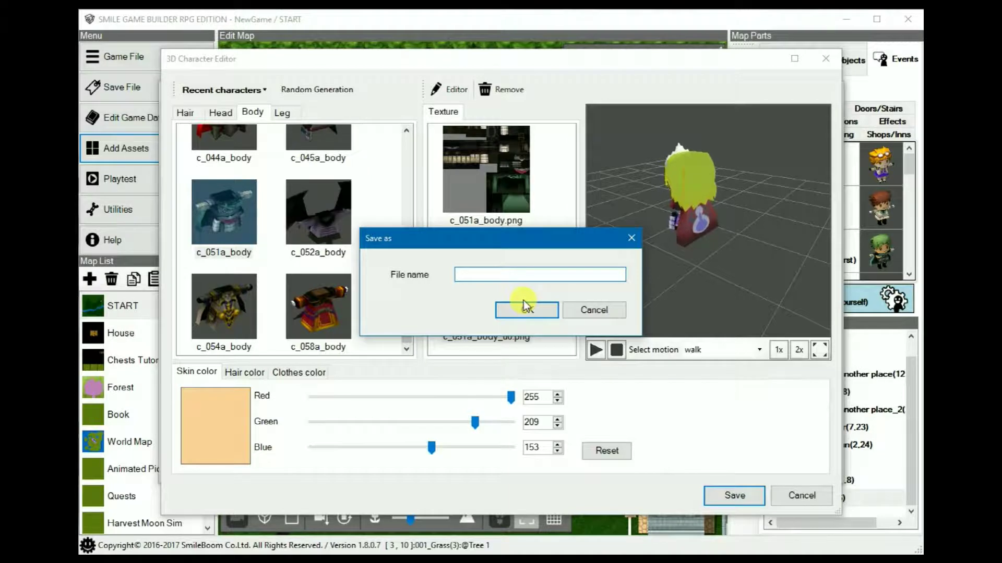
text(Snowflake)
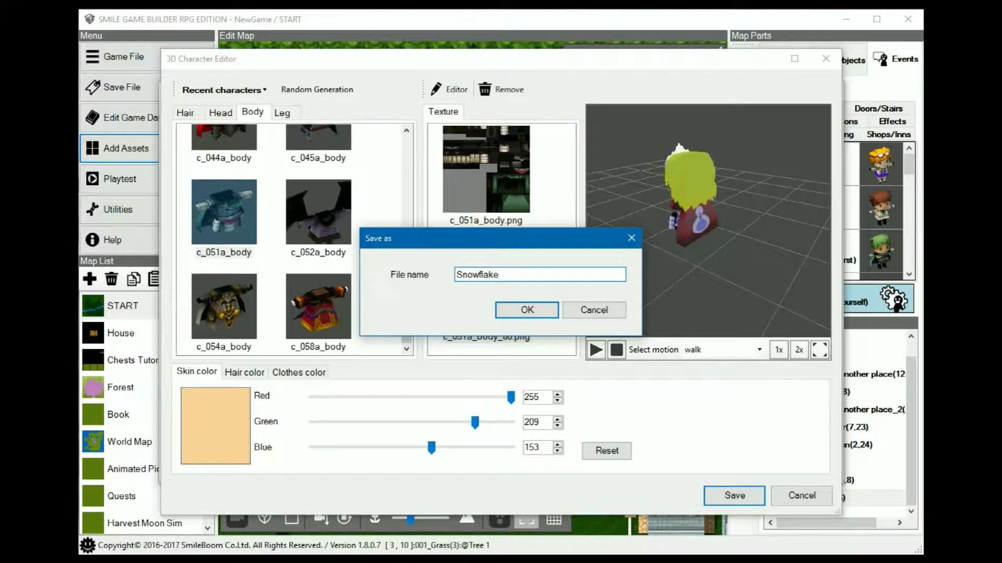
click(530, 312)
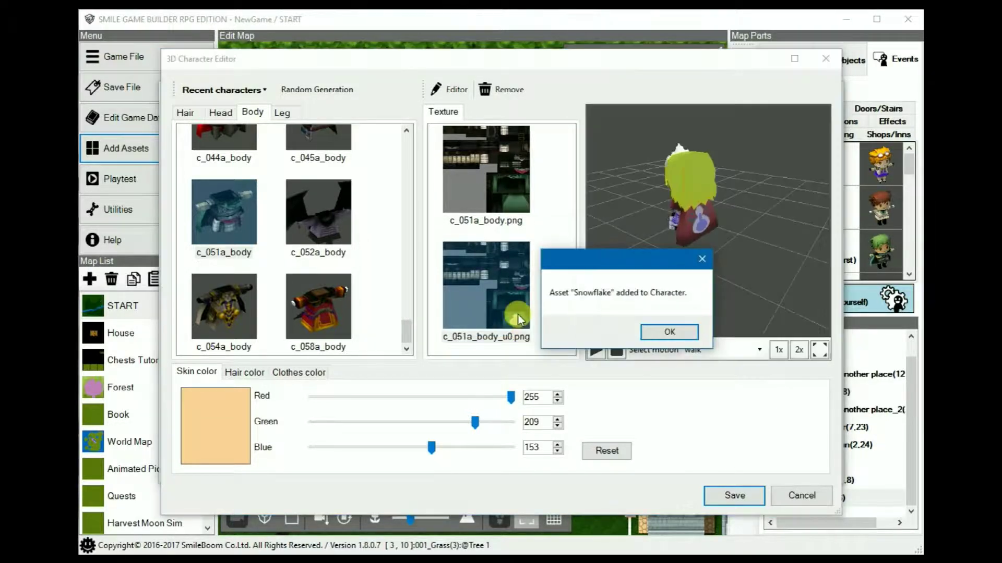
click(681, 332)
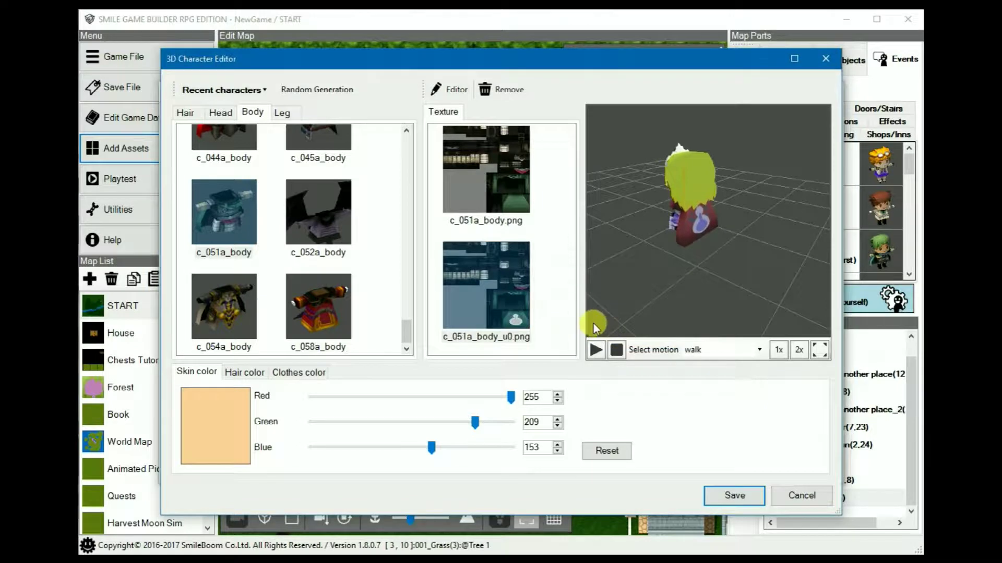
click(813, 496)
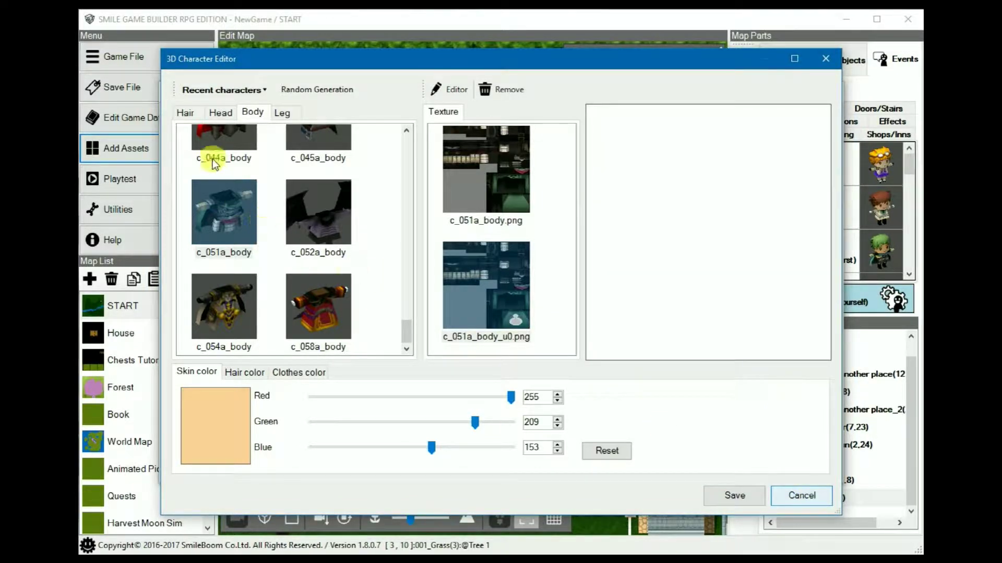
click(816, 496)
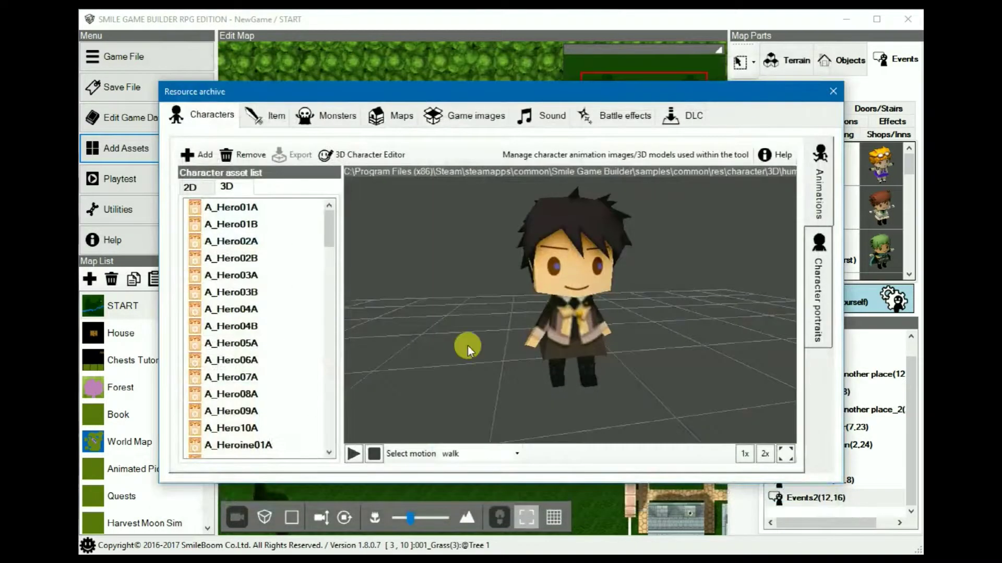
scroll(231, 286, down, 7)
click(230, 285)
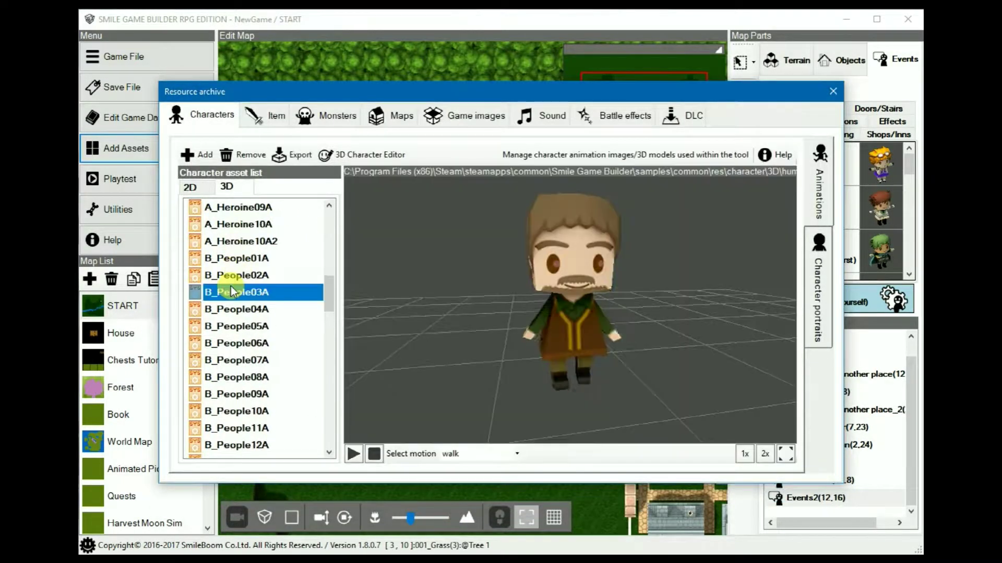
key(End)
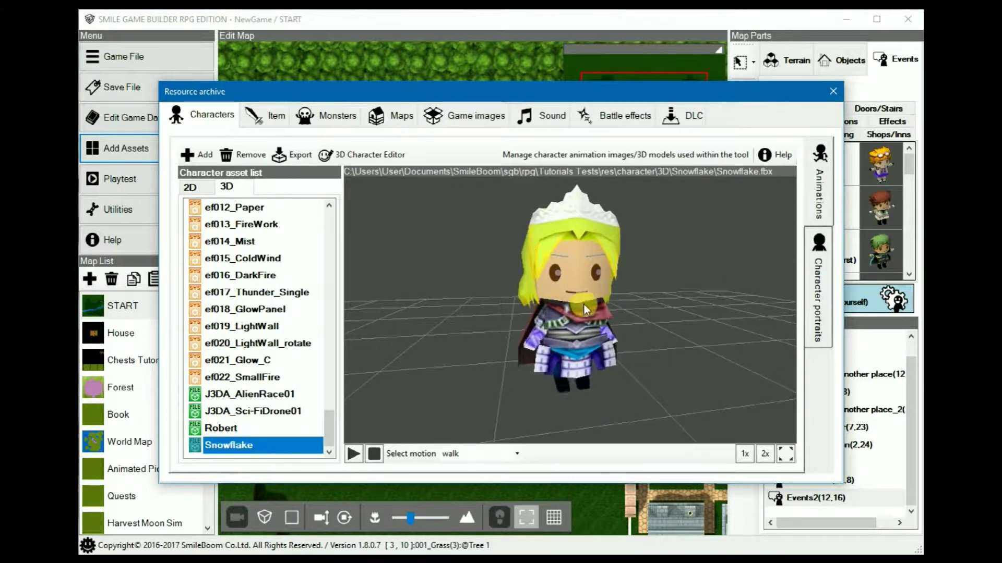
drag(584, 305, 544, 310)
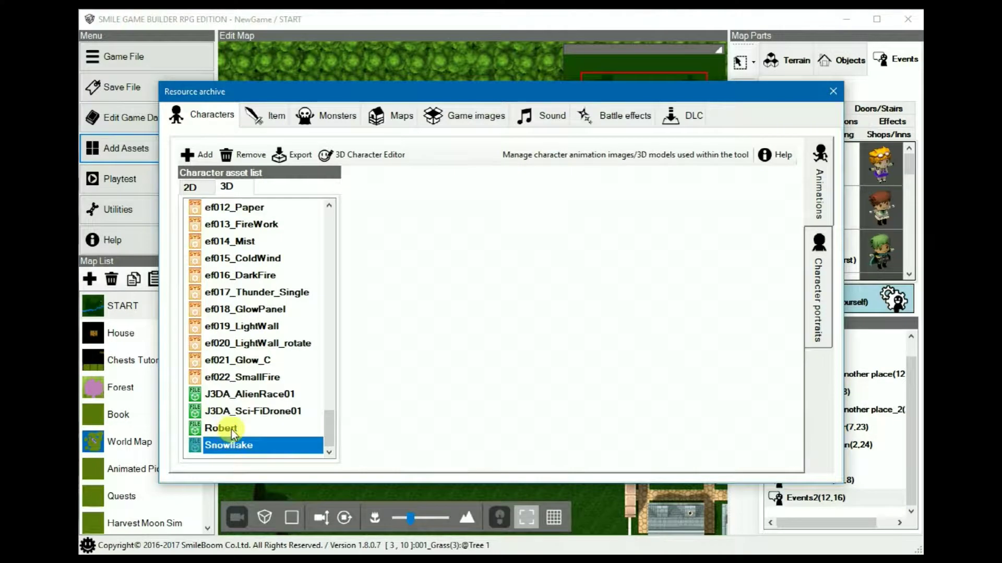
click(290, 422)
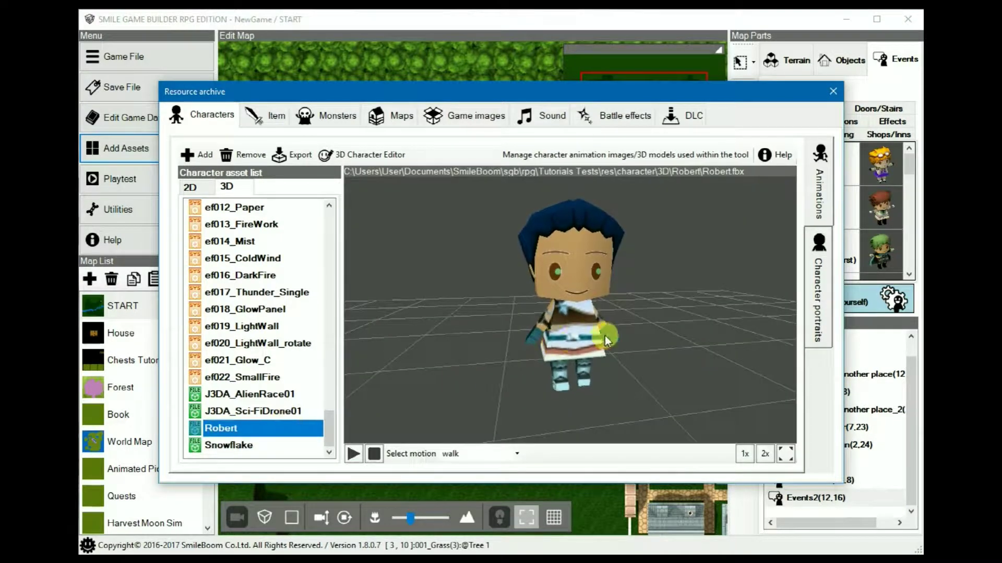
drag(605, 336, 598, 301)
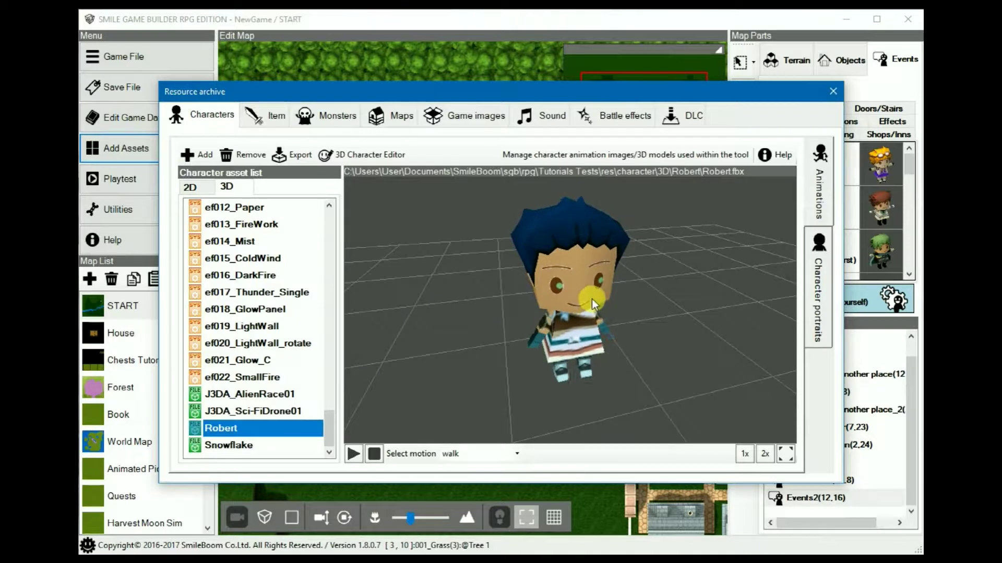